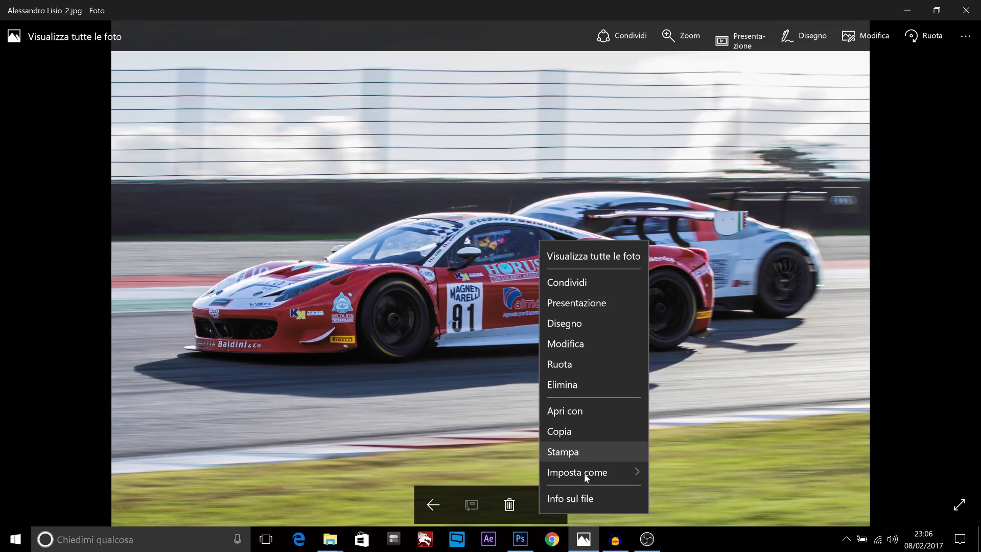
Show the red number 91 car photo's file details: 3436 x 2291, 3,6 MB, Canon EOS 7D Mark II.
left_click(586, 500)
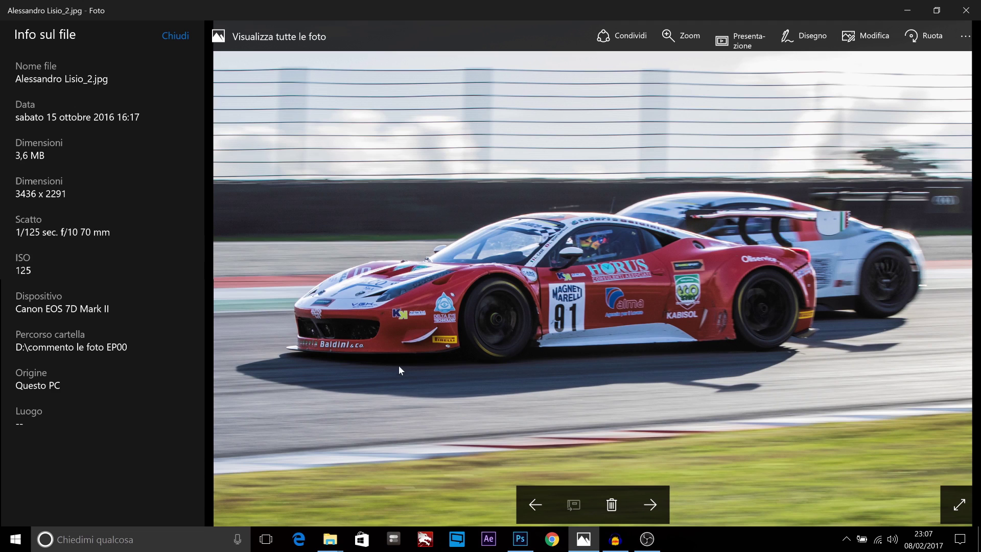
scroll(433, 332, "up", 1)
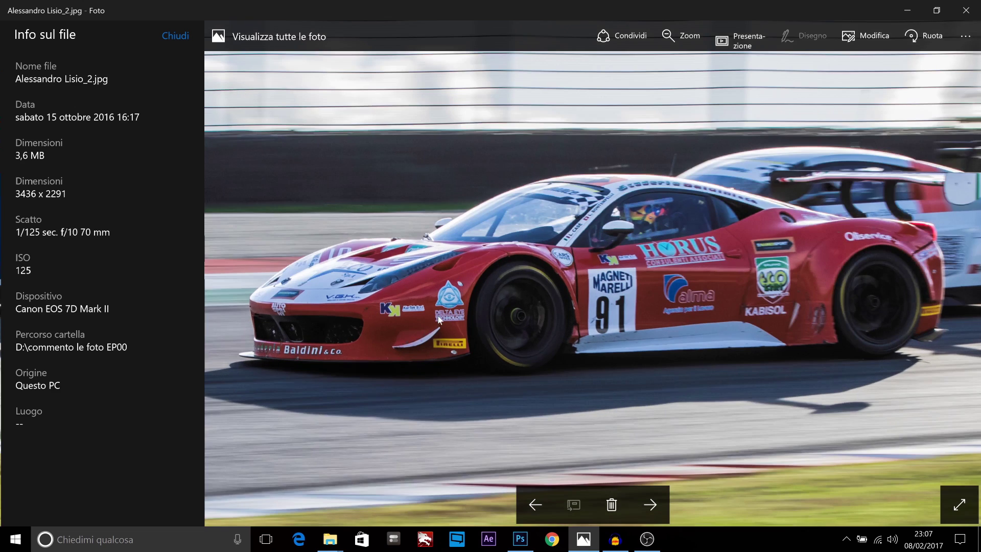
scroll(438, 319, "down", 2)
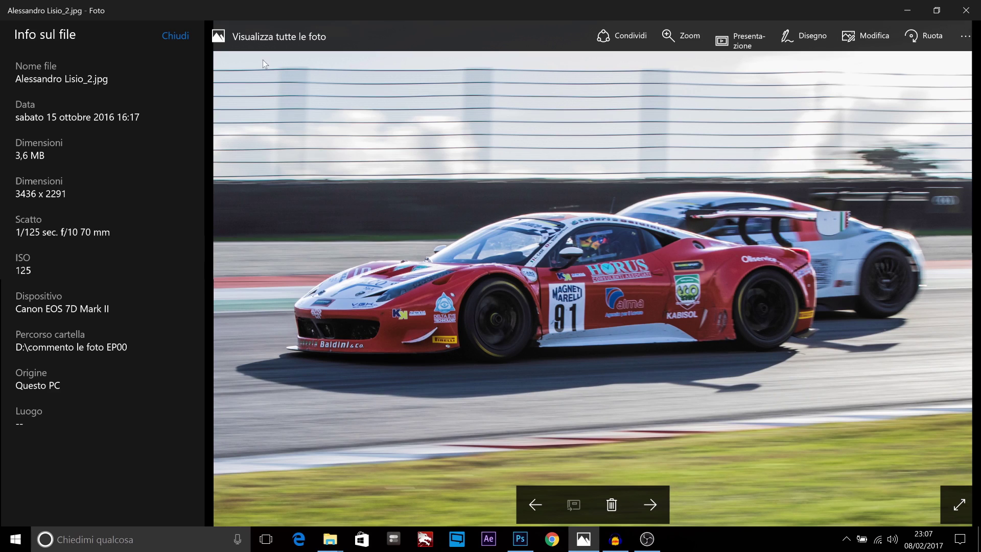
Close the file details, zoom in on the red car's front, then zoom back out.
left_click(175, 37)
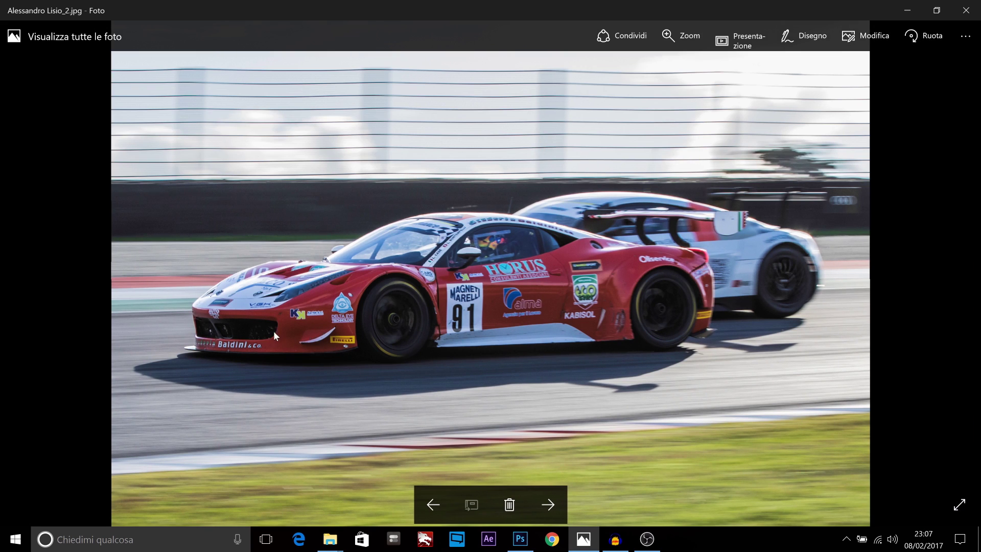
scroll(253, 329, "up", 2)
scroll(250, 322, "up", 2)
left_click_drag(251, 321, 404, 305)
scroll(398, 316, "up", 1)
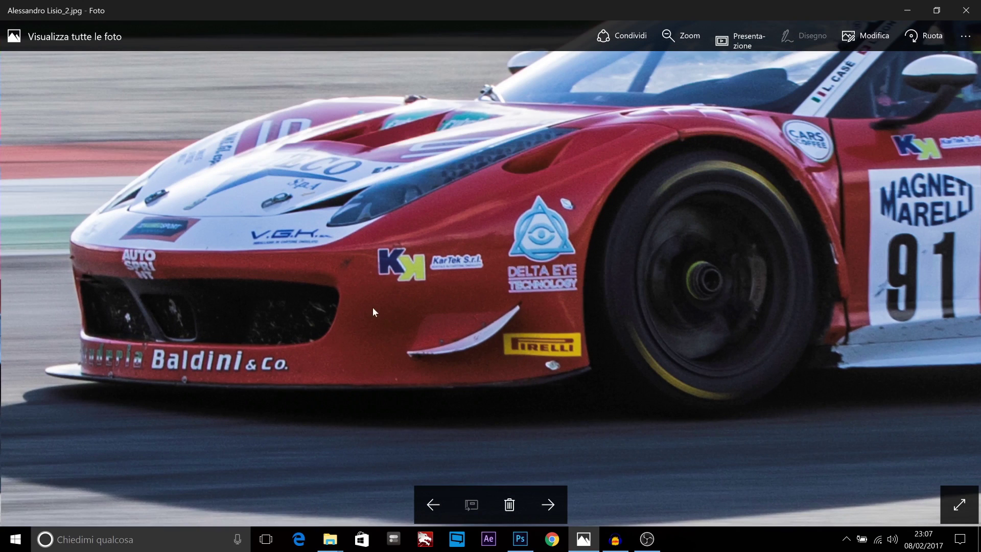
scroll(391, 305, "down", 1)
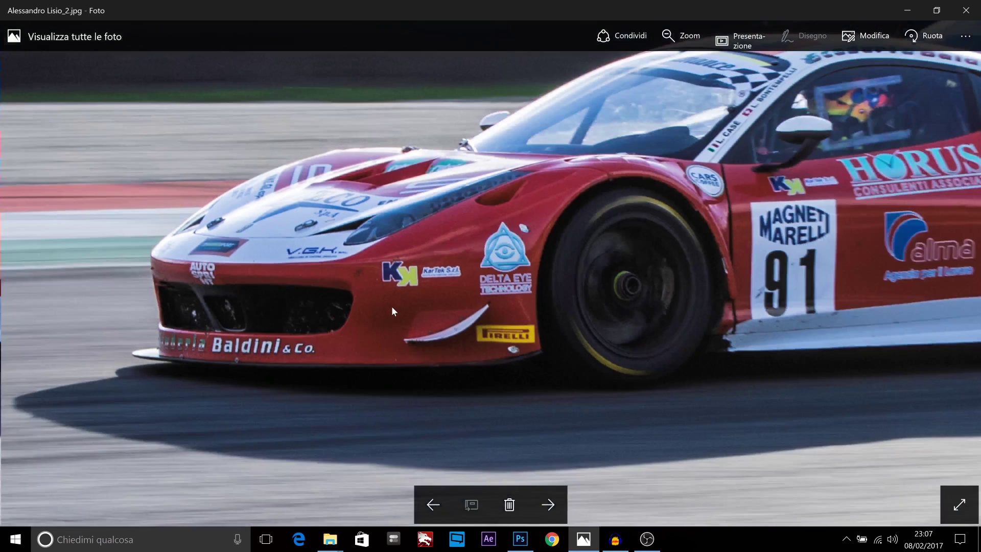
scroll(394, 312, "down", 2)
scroll(301, 299, "down", 1)
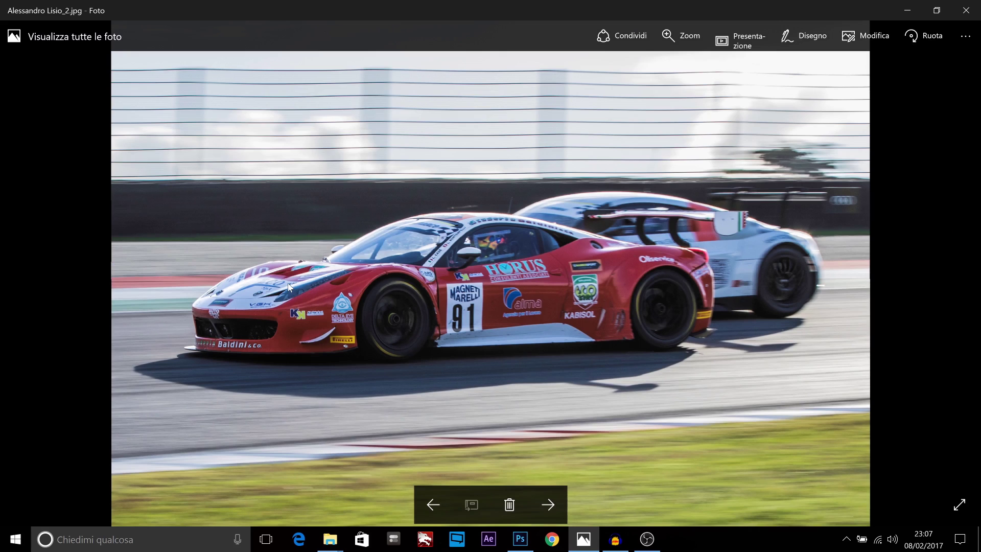
Reopen and close the file details for the number 91 car photo.
right_click(289, 287)
left_click(323, 266)
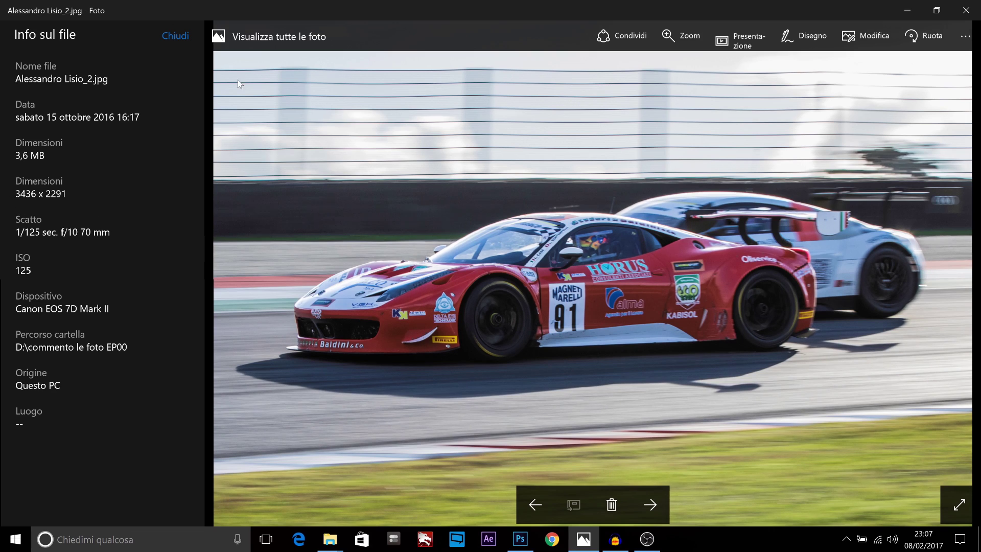
left_click(172, 41)
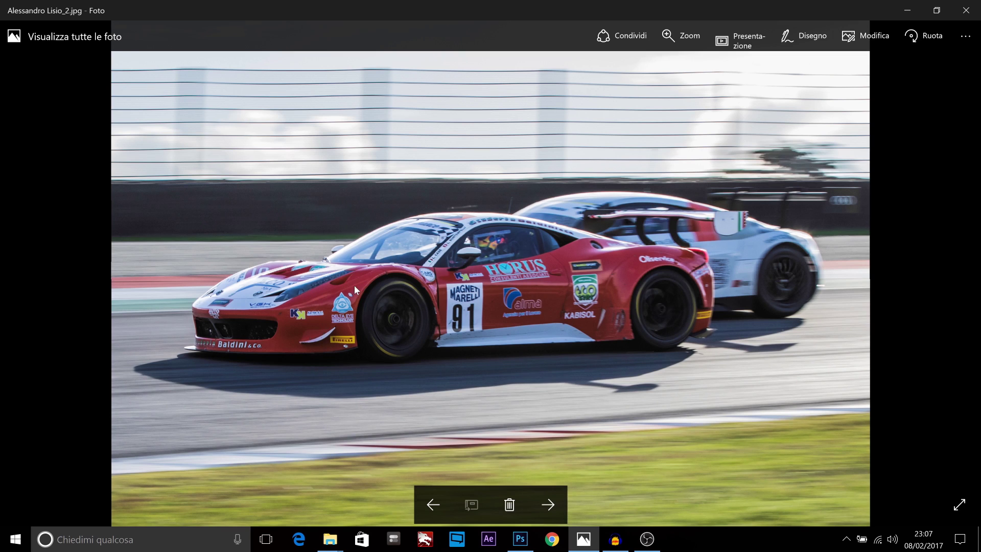
Zoom into the car's rear, then back out to the fitted size.
scroll(354, 285, "up", 2)
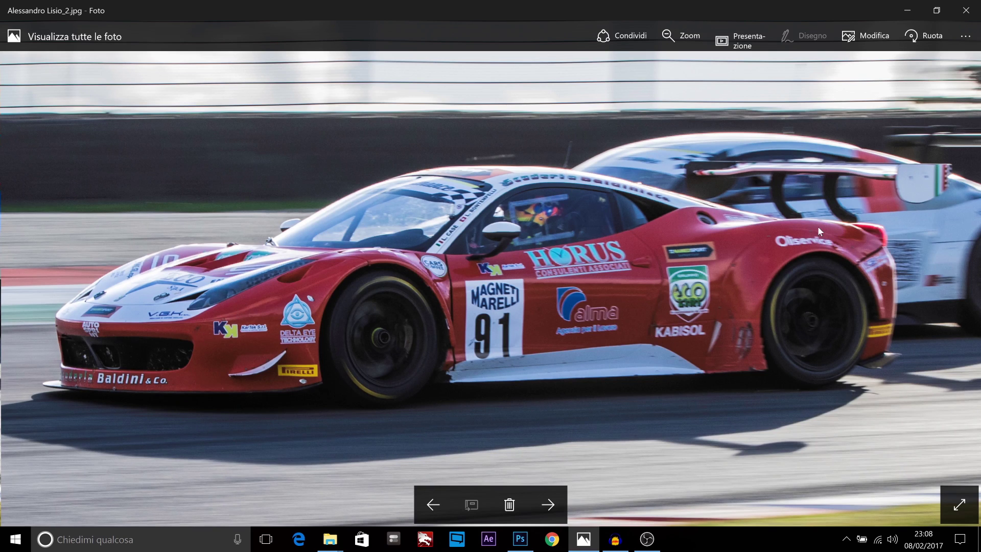
scroll(819, 231, "up", 1)
scroll(827, 235, "up", 1)
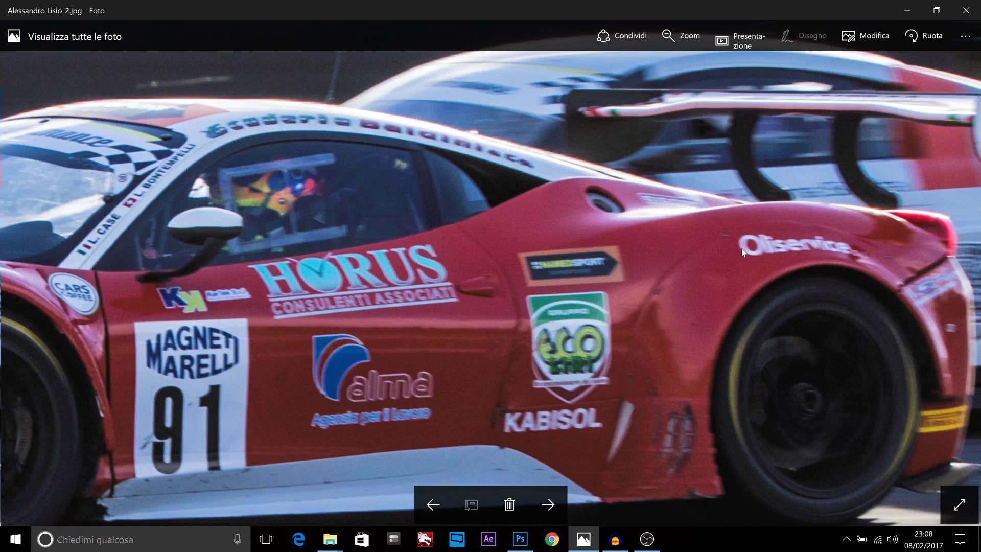
scroll(740, 248, "down", 3)
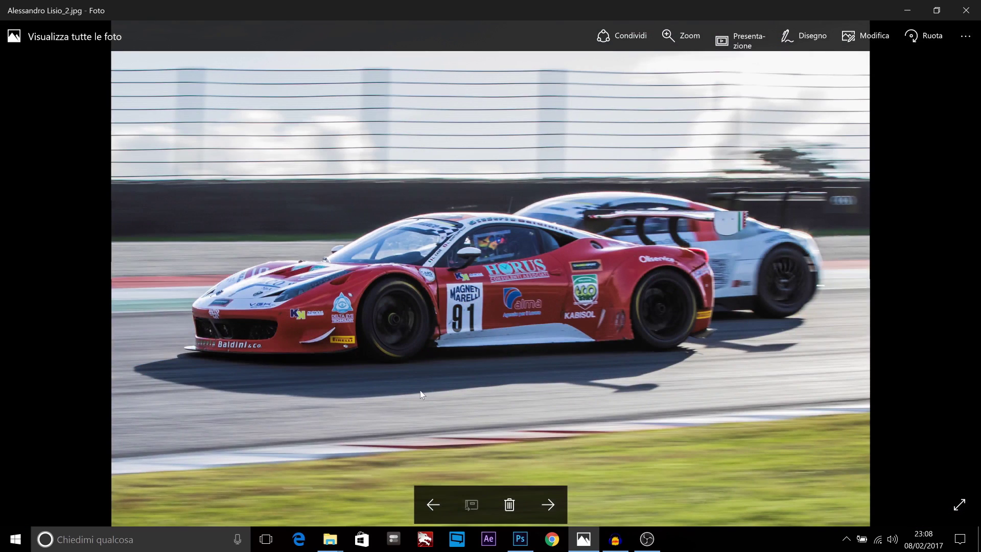
scroll(417, 360, "down", 1)
Step back and forth through the photos, ending on the grey Abarth hatchback.
left_click(548, 503)
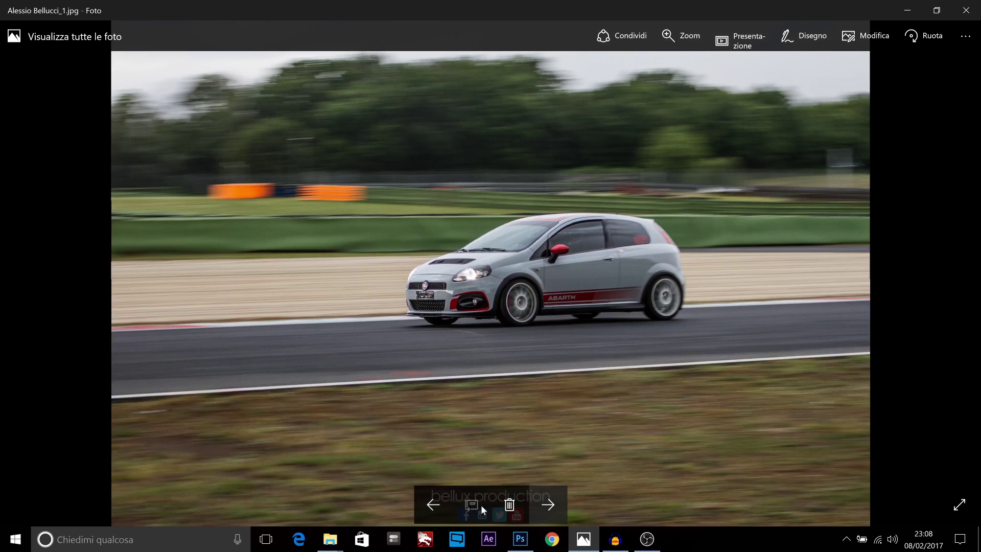
left_click(432, 505)
left_click(433, 507)
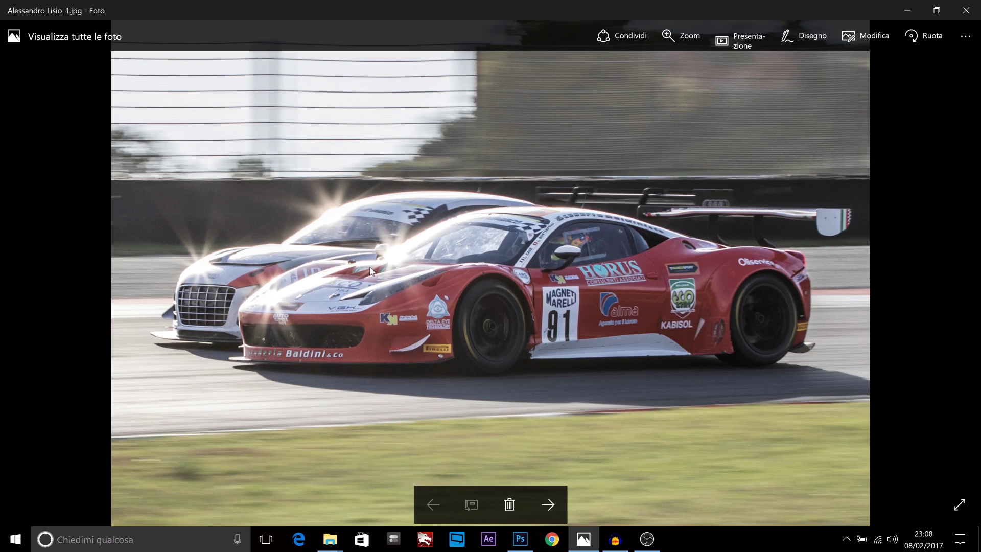
left_click(546, 503)
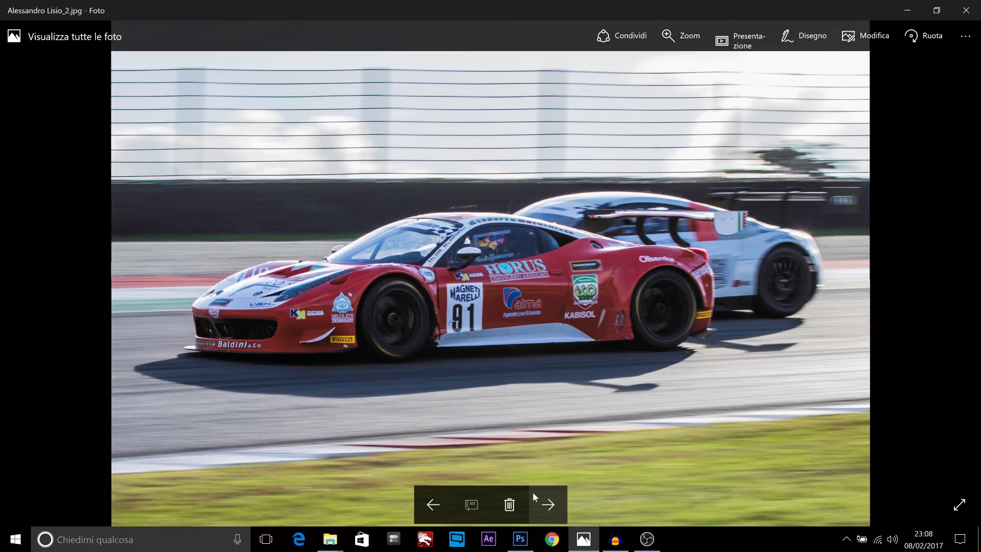
left_click(433, 506)
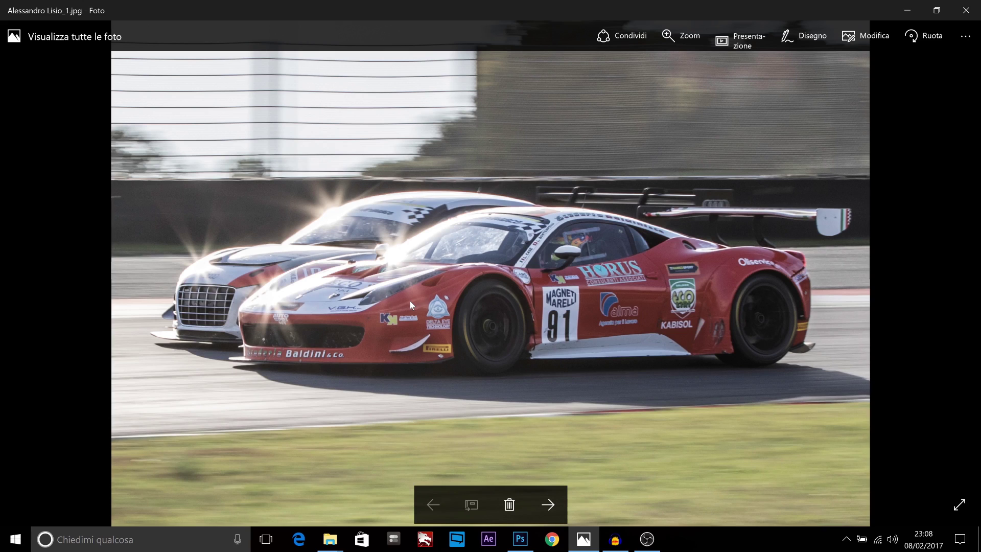
left_click(548, 505)
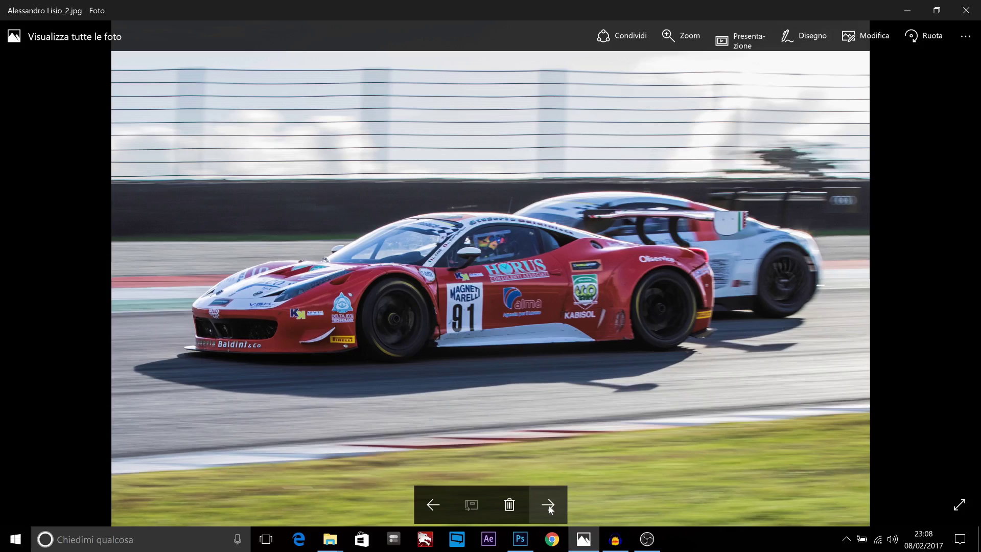
left_click(422, 501)
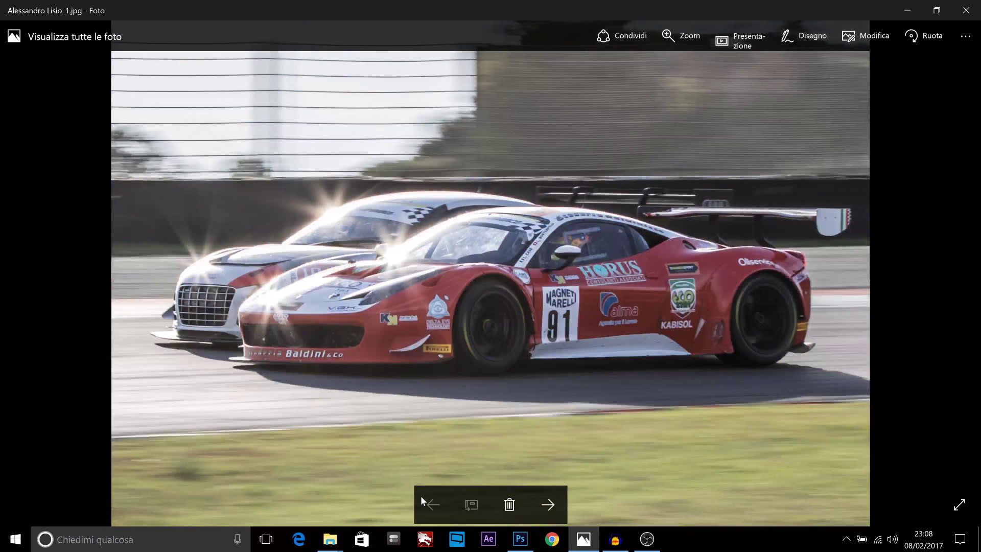
left_click(547, 508)
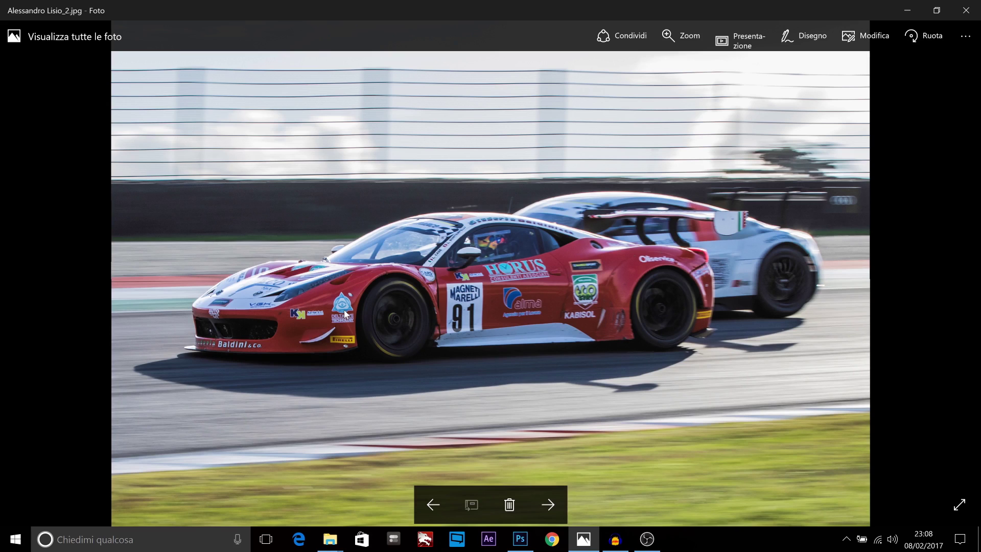
left_click(558, 512)
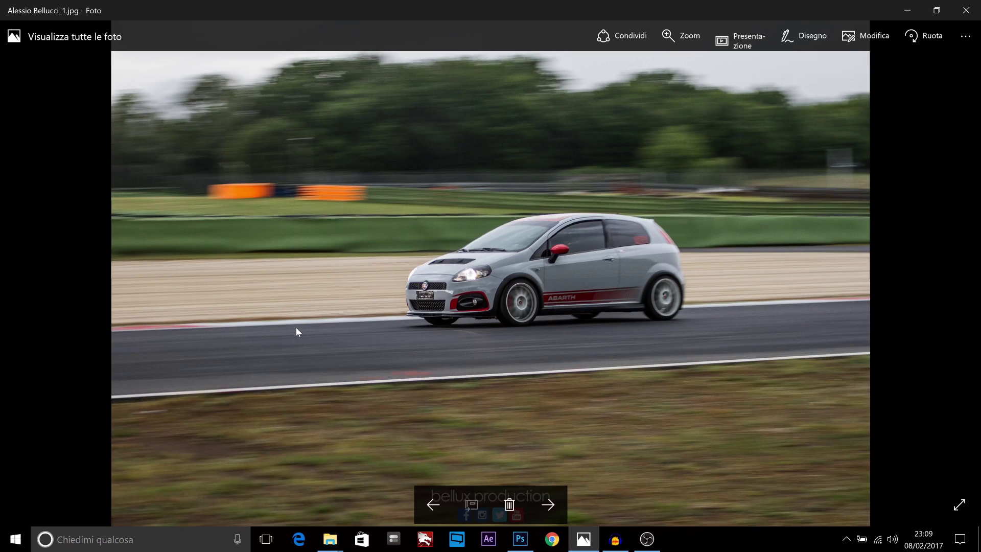
right_click(461, 305)
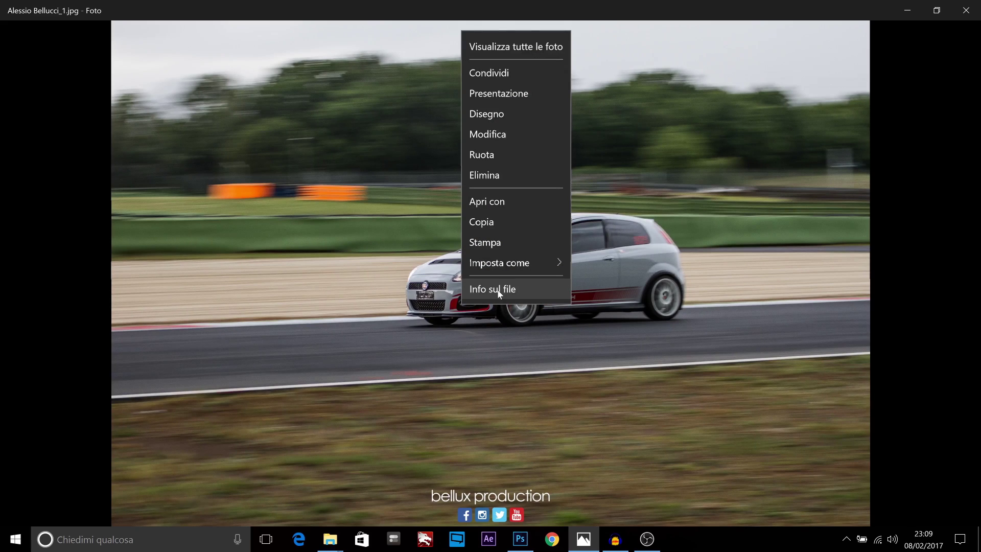
left_click(499, 290)
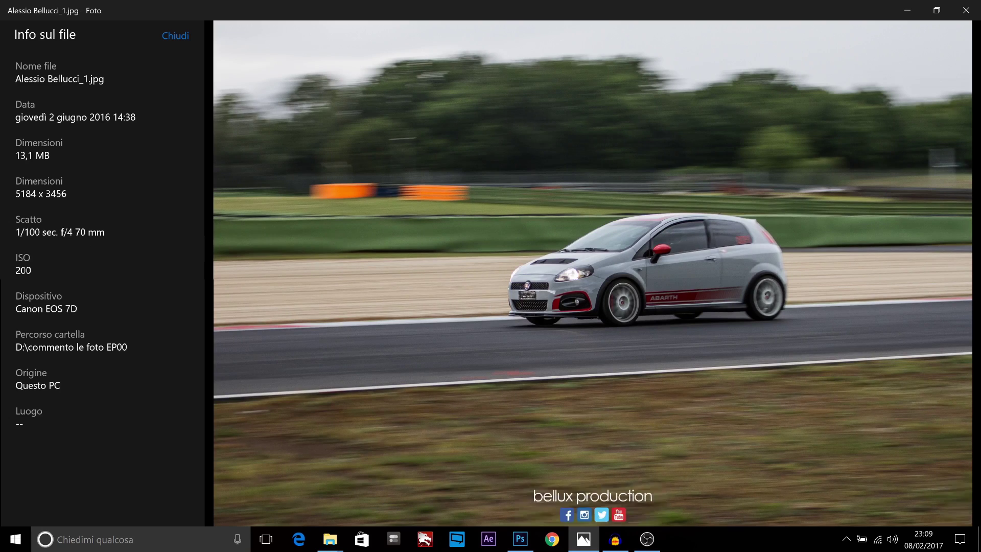
mouse_move(428, 272)
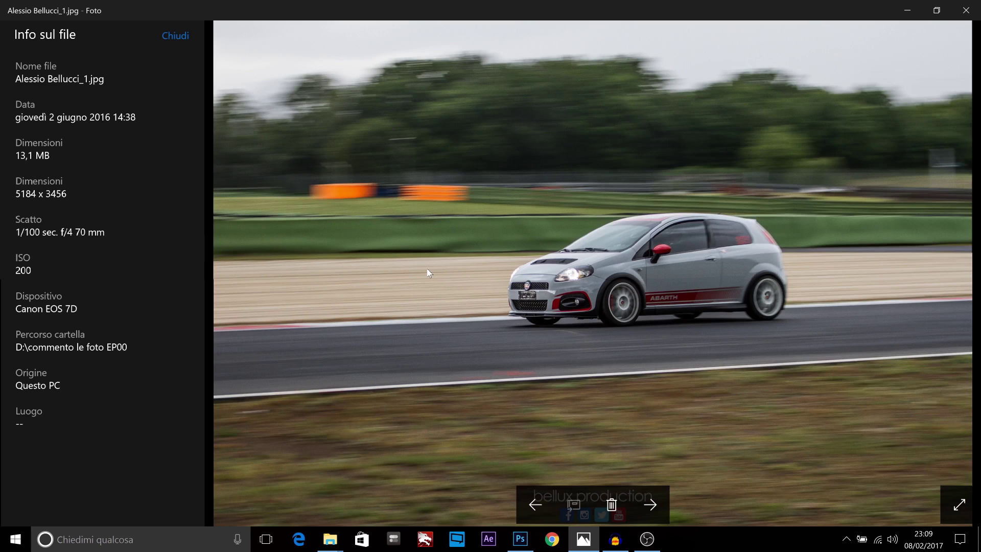
left_click(176, 35)
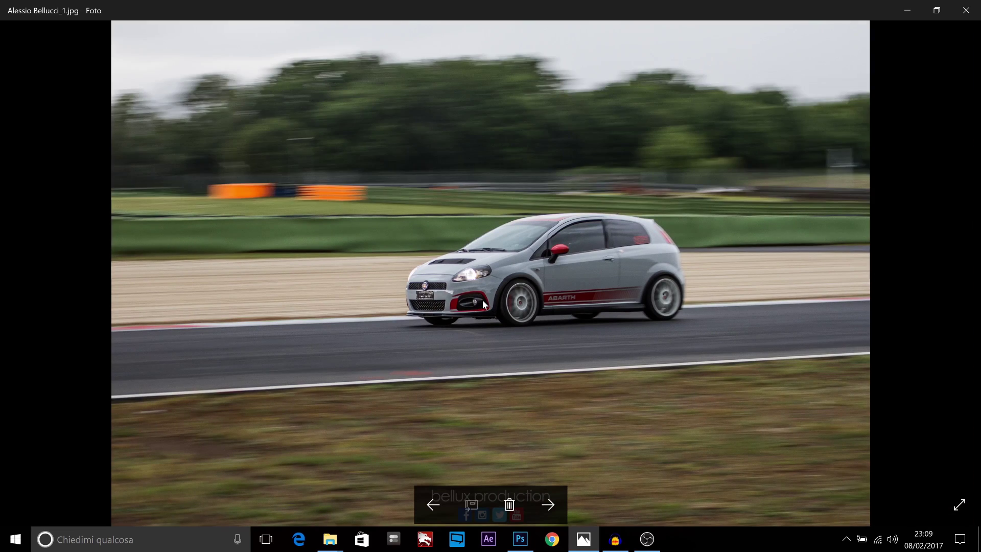
Zoom into the Abarth photo and show its file details with Alt+Enter.
scroll(482, 300, "up", 2)
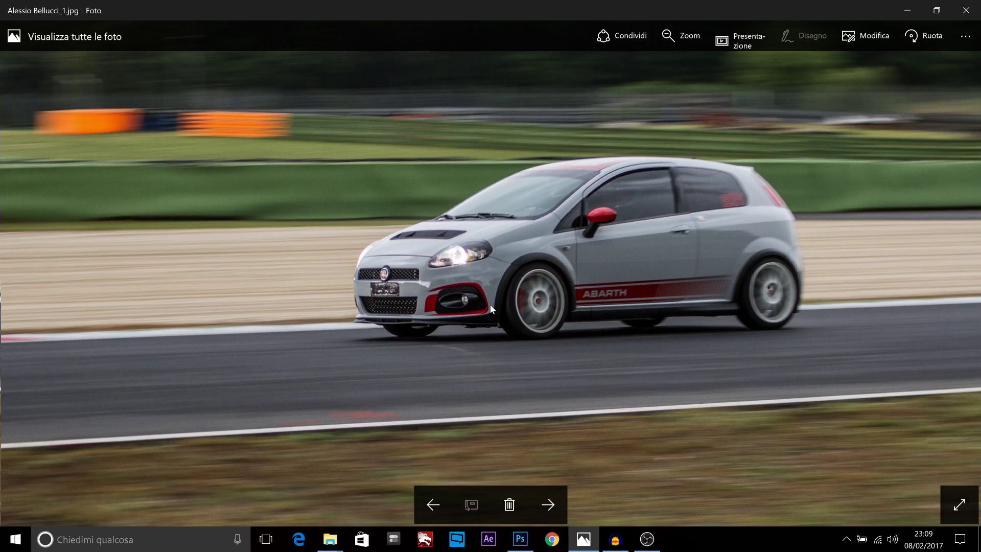
scroll(489, 304, "up", 1)
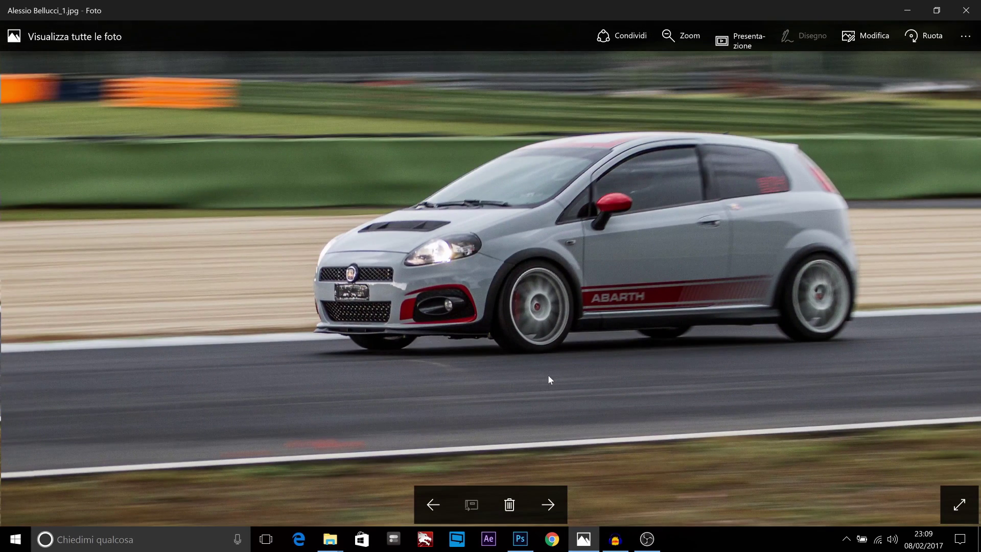
scroll(549, 379, "left", 2)
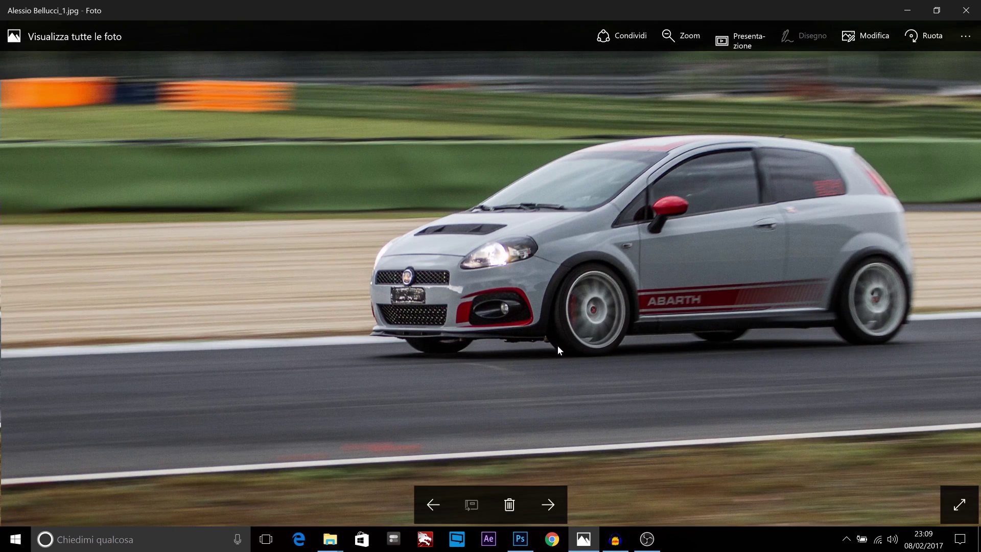
key("alt+Return")
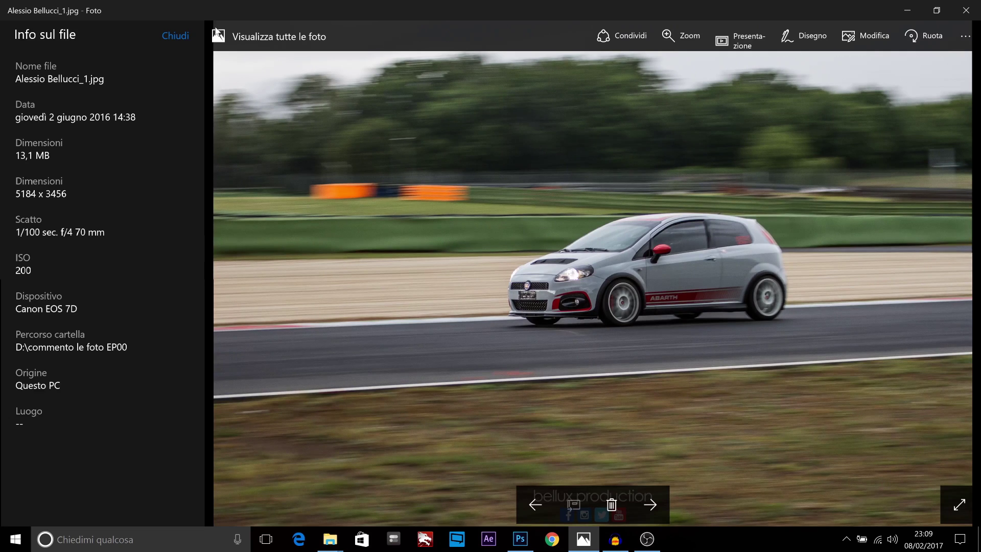
Zoom in on the Abarth, then back out to the fitted view.
scroll(413, 354, "up", 2)
scroll(412, 354, "up", 2)
scroll(550, 276, "up", 2)
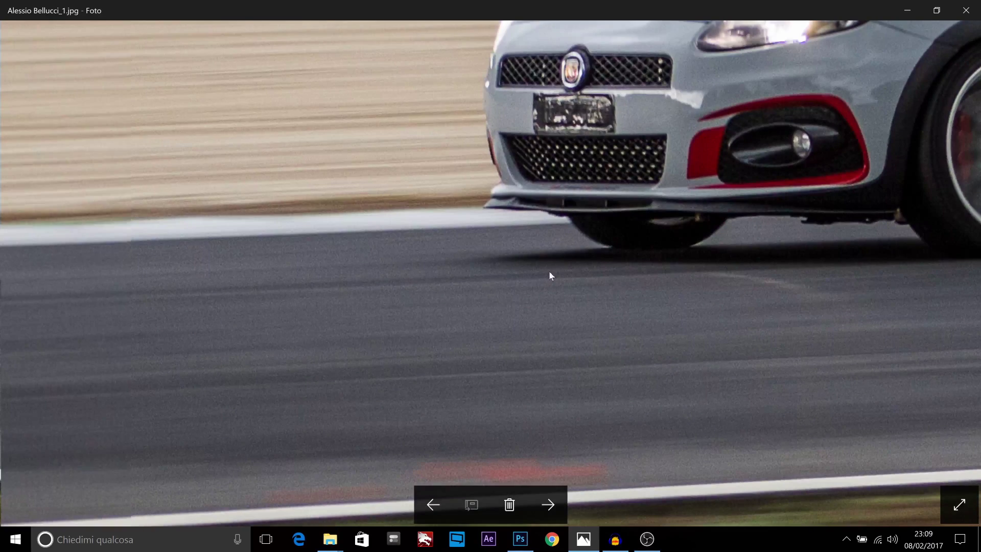
scroll(531, 235, "down", 1)
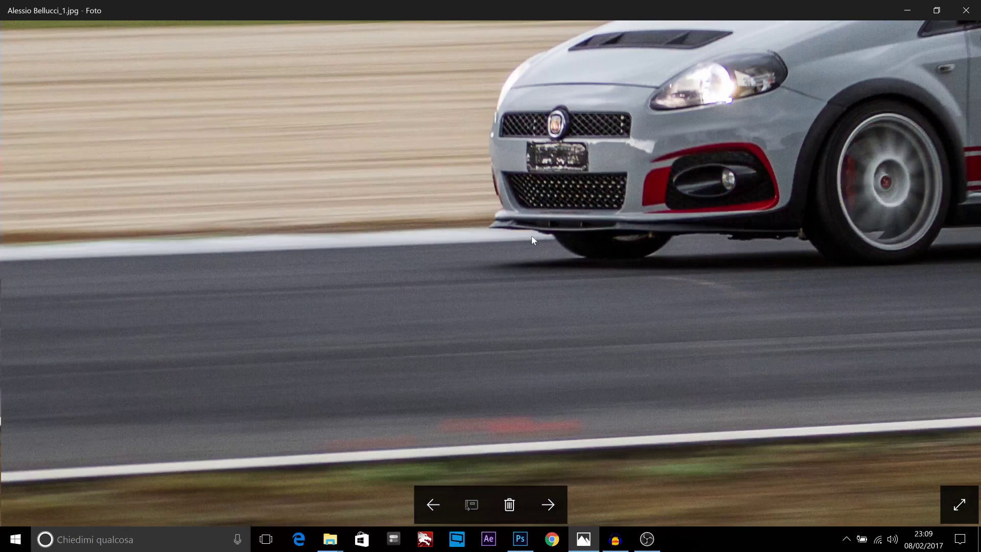
scroll(531, 240, "down", 2)
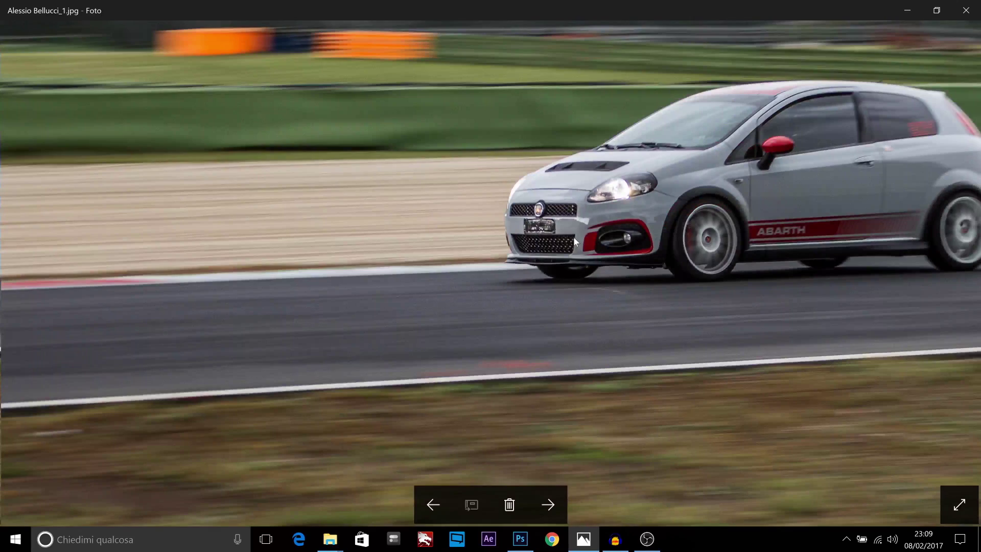
scroll(573, 237, "down", 1)
scroll(411, 307, "down", 1)
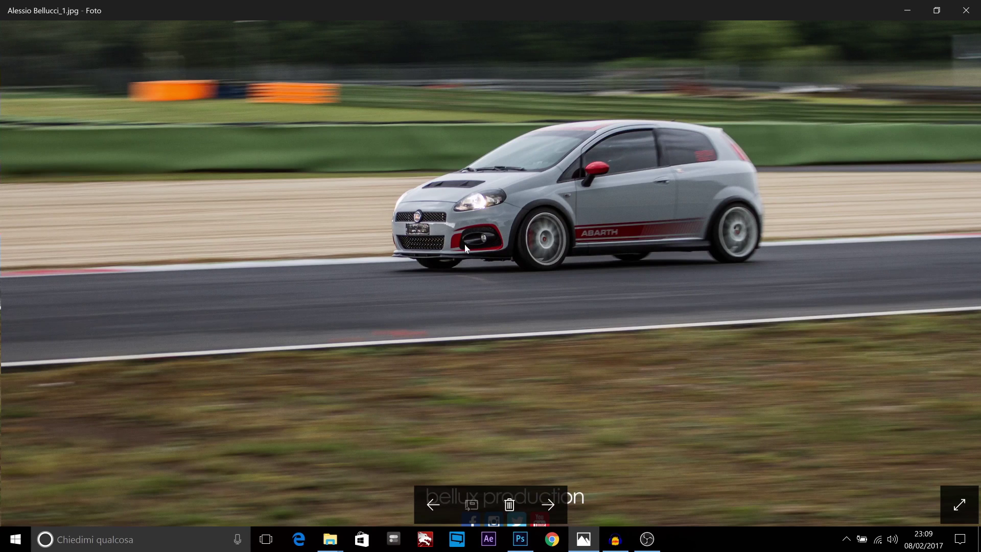
scroll(465, 247, "down", 1)
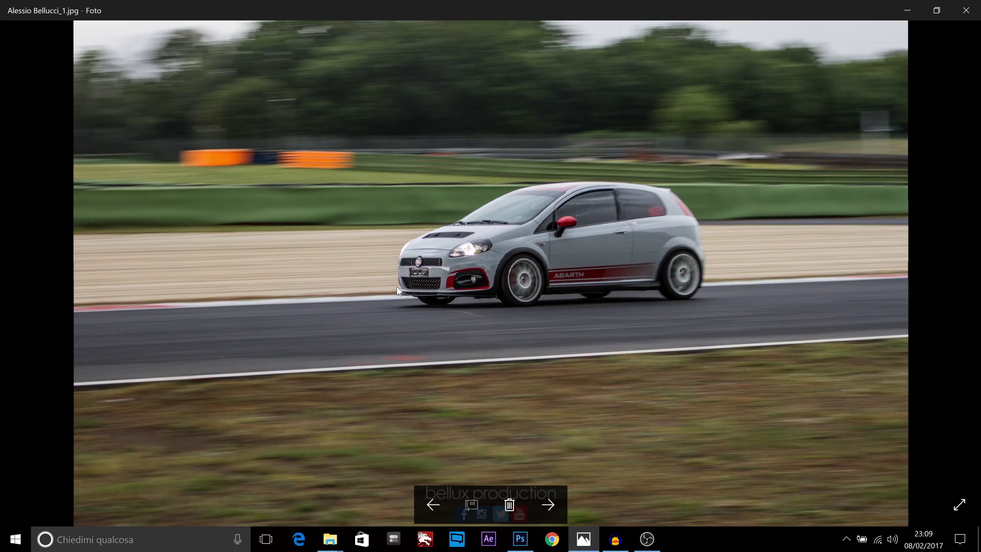
Zoom back in, pan across the Abarth's front, then zoom out to fit.
scroll(376, 262, "up", 1)
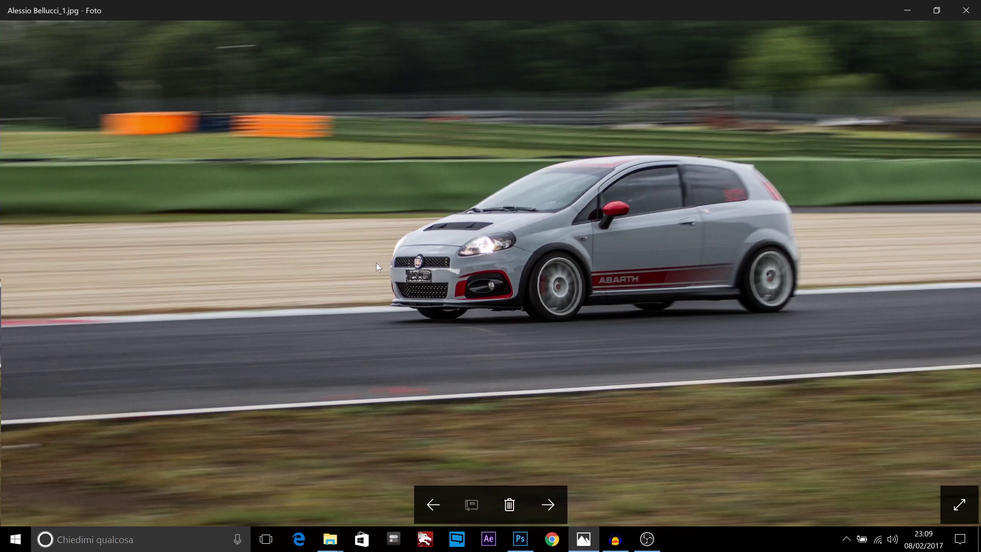
scroll(376, 263, "up", 1)
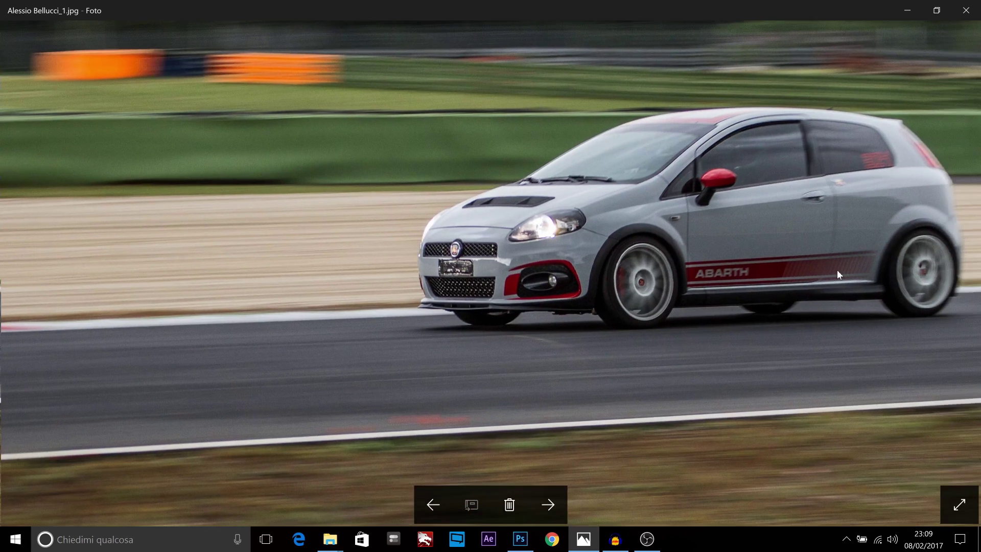
scroll(587, 265, "down", 1)
mouse_move(586, 265)
left_mouse_down()
mouse_move(618, 280)
mouse_move(548, 278)
left_mouse_up()
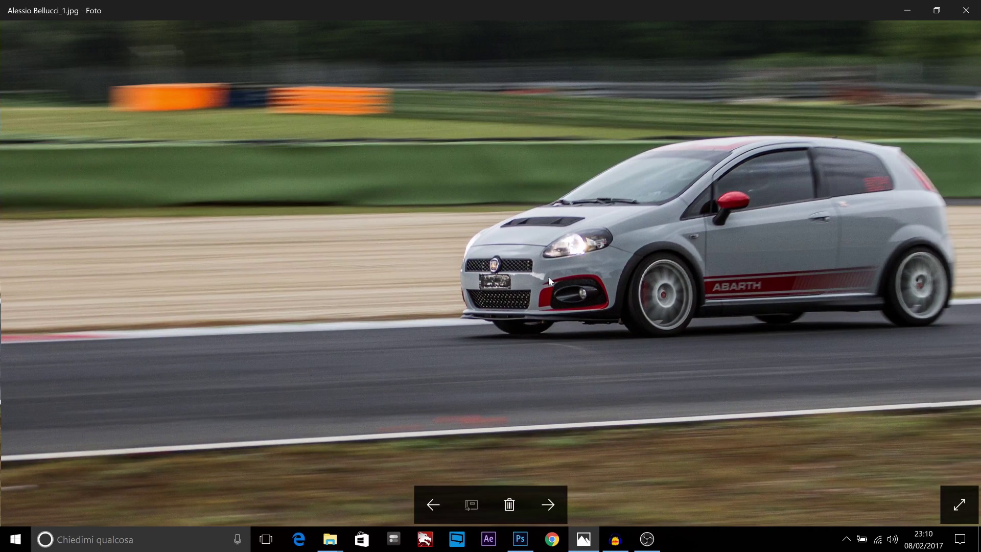
left_click_drag(548, 280, 497, 339)
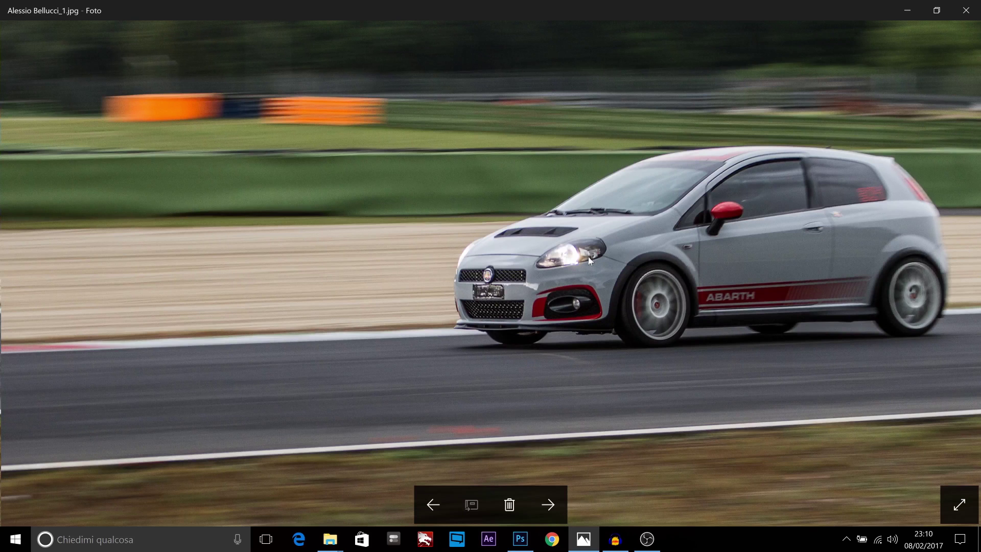
scroll(525, 287, "down", 1)
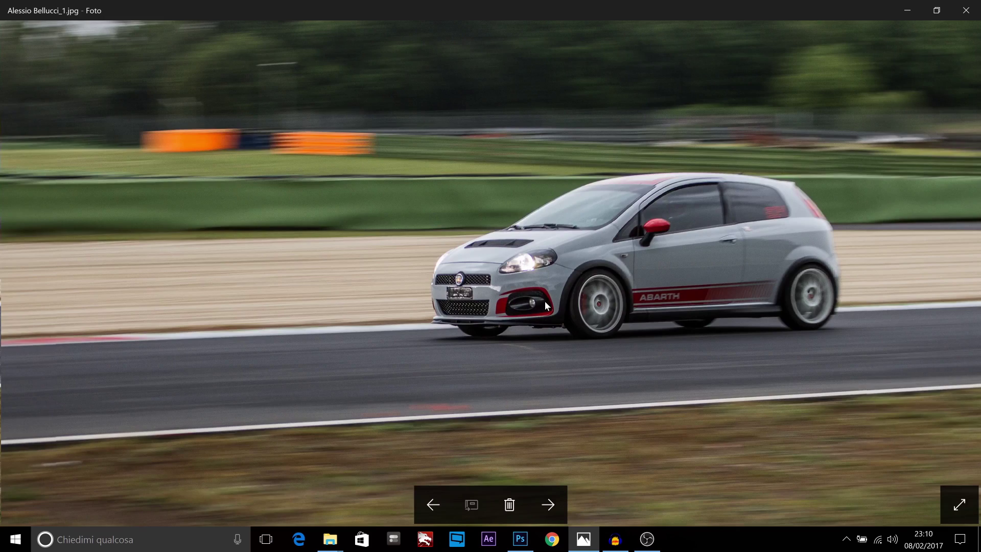
scroll(544, 302, "down", 2)
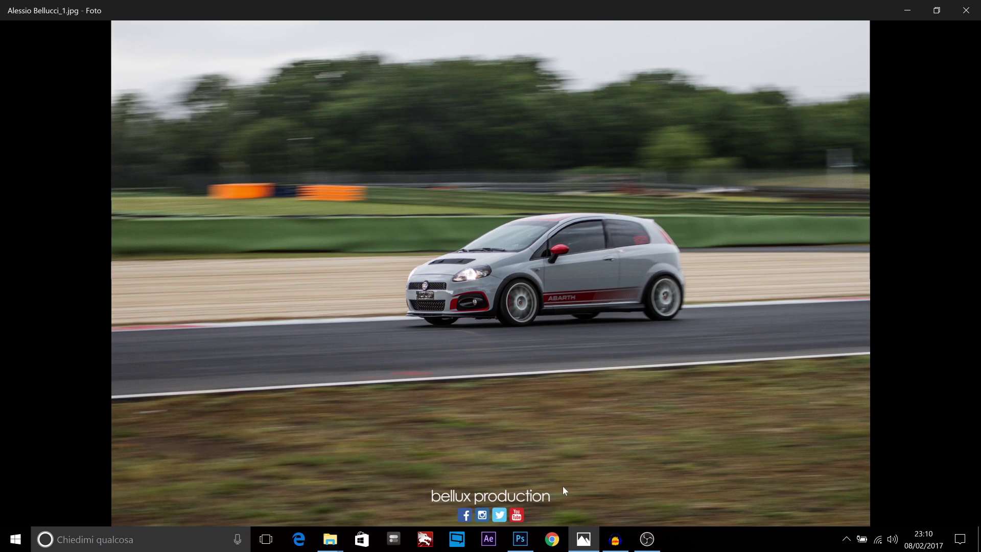
Advance to the white number 18 hatchback and check its file info (9,3 MB, 5018 x 3346).
left_click(547, 505)
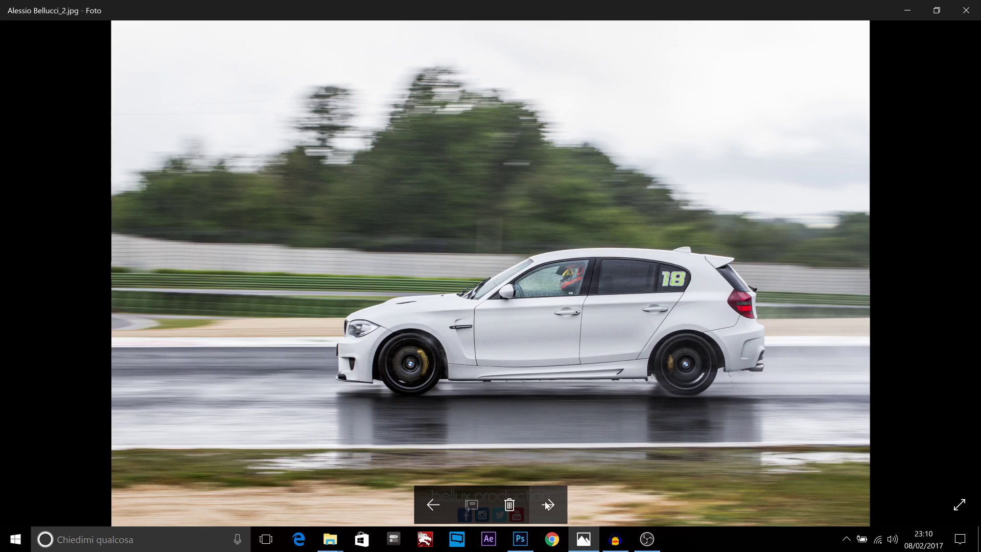
right_click(349, 277)
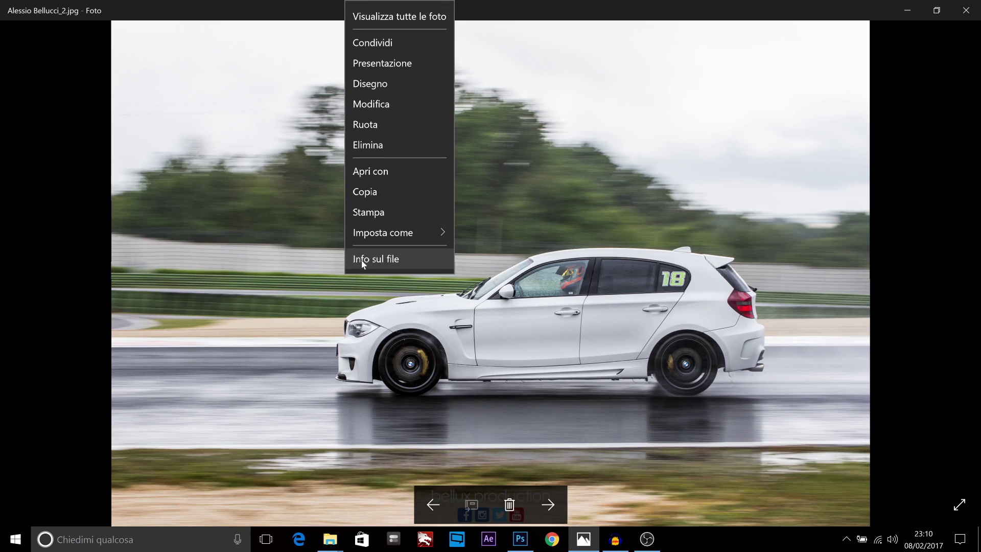
left_click(361, 261)
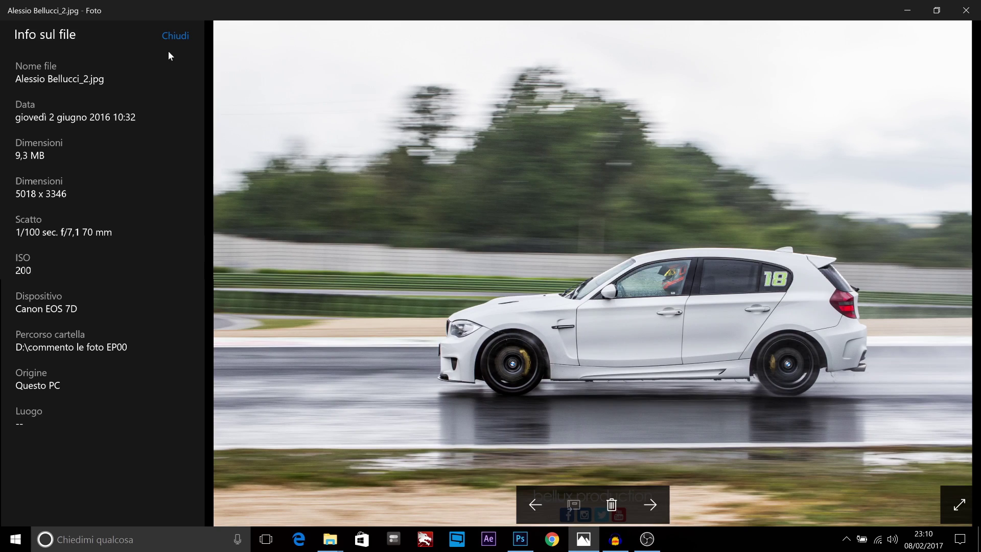
left_click(174, 36)
Zoom in on the number 18 hatchback and pan to frame the car.
scroll(442, 372, "up", 1)
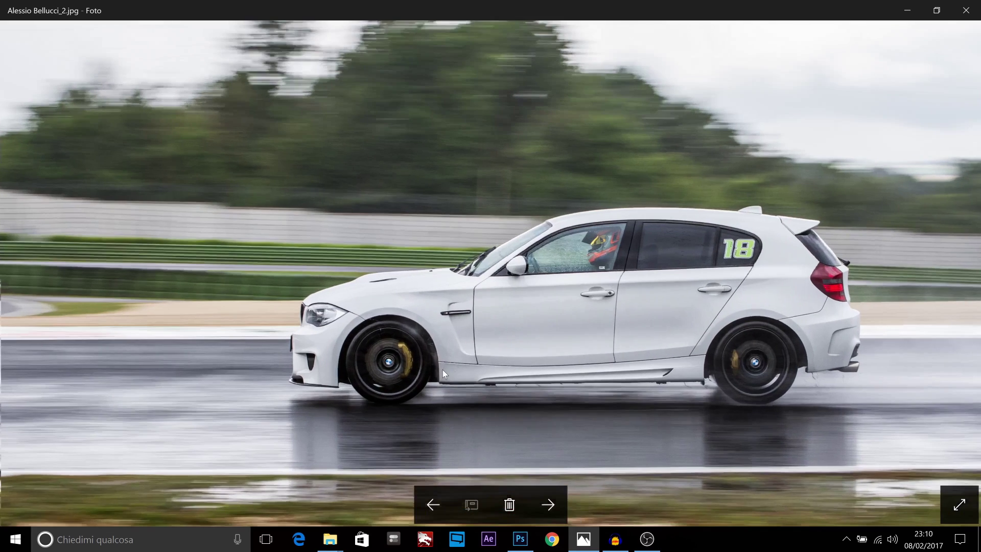
scroll(562, 360, "up", 1)
scroll(563, 360, "up", 1)
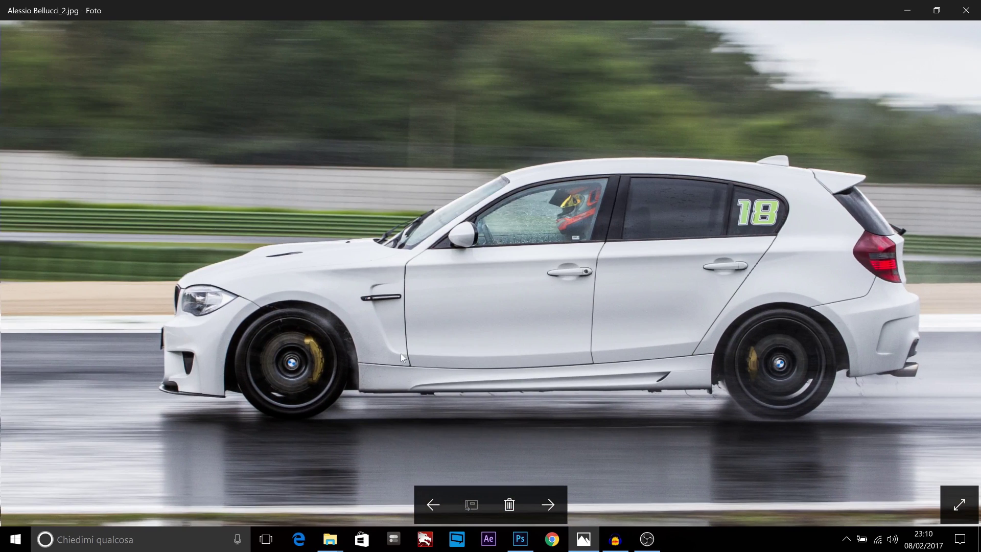
left_click_drag(451, 336, 415, 345)
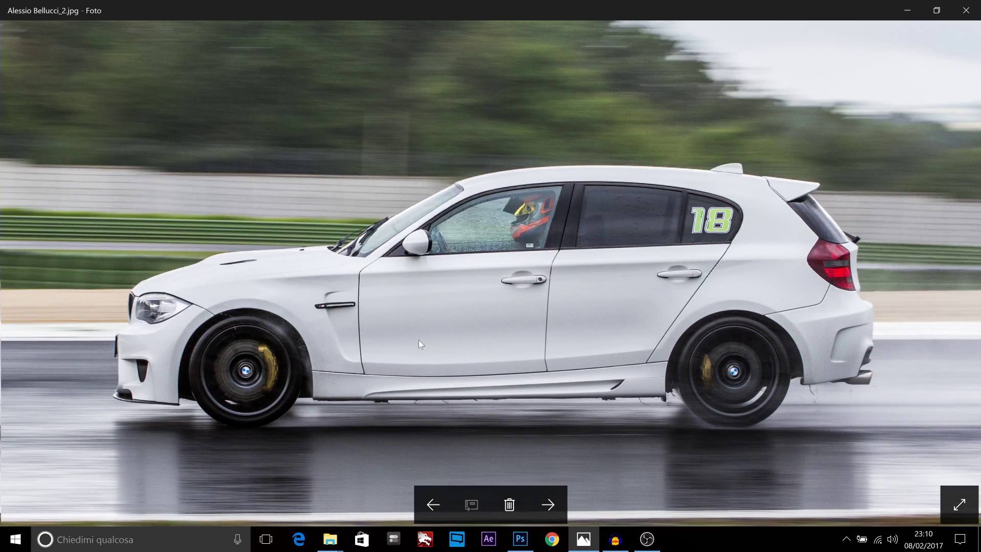
Zoom in and pan toward the rear of the white number 18 car.
scroll(419, 340, "down", 1)
scroll(418, 339, "down", 1)
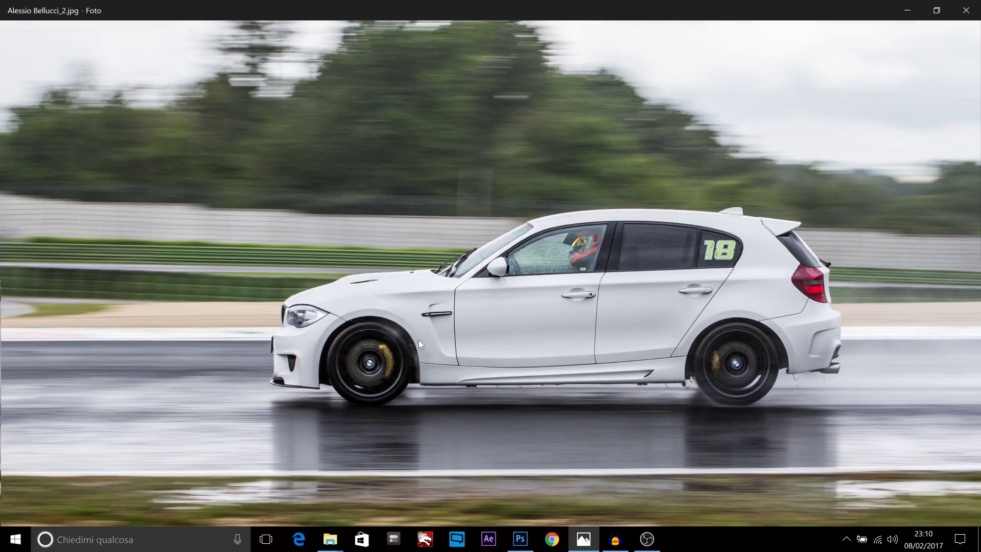
scroll(807, 284, "up", 1)
scroll(807, 284, "up", 1)
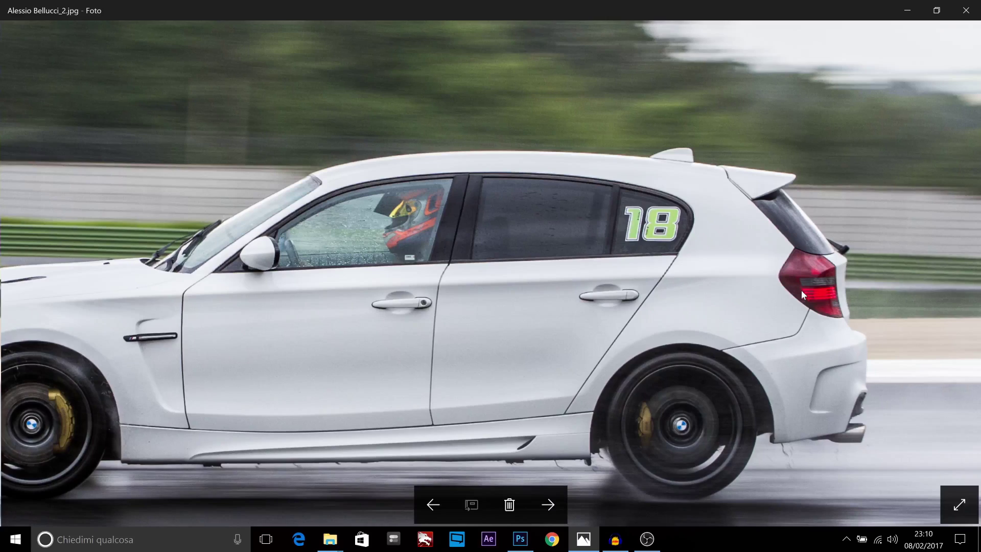
scroll(801, 290, "up", 1)
left_click_drag(697, 232, 582, 263)
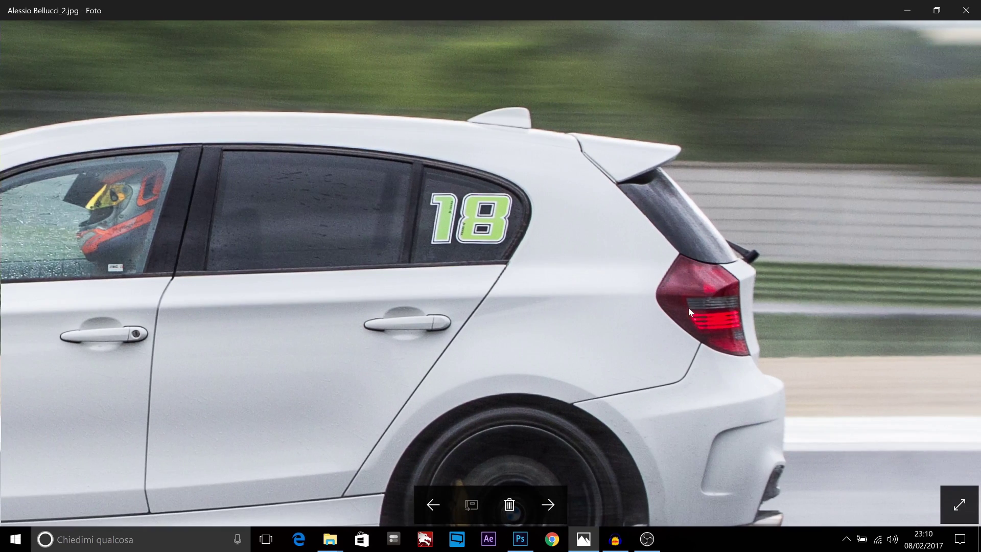
scroll(688, 307, "down", 2)
scroll(695, 268, "down", 2)
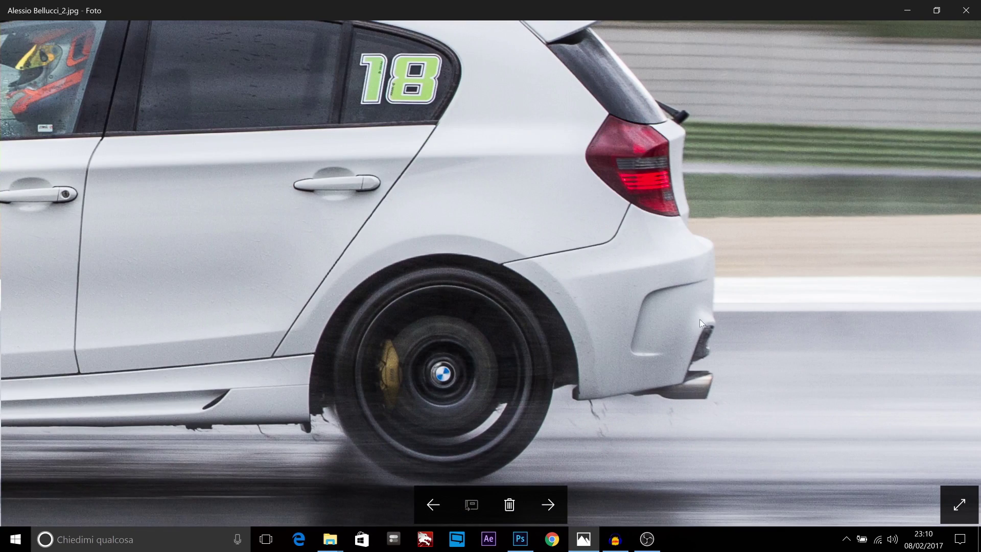
scroll(562, 394, "left", 2)
scroll(409, 348, "left", 4)
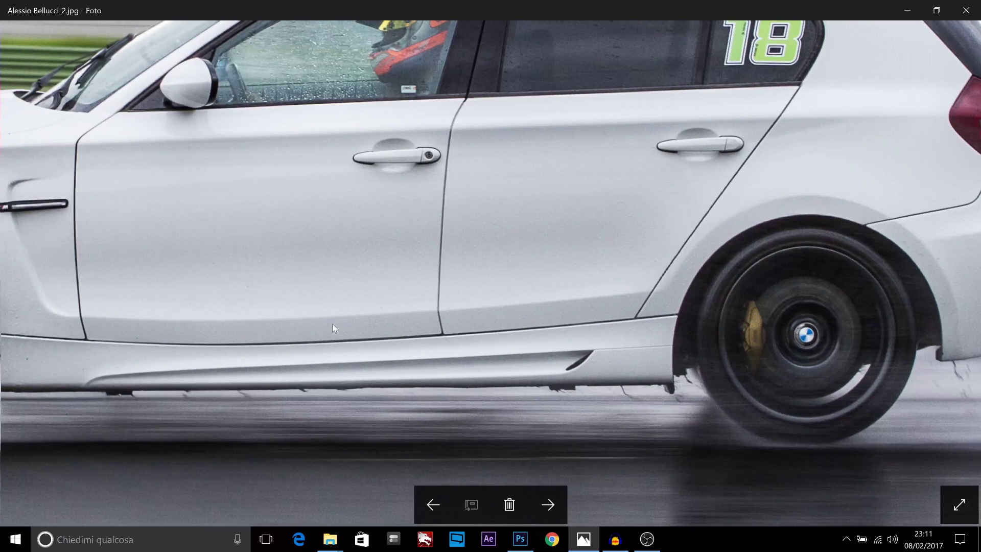
scroll(332, 323, "left", 4)
scroll(266, 322, "left", 4)
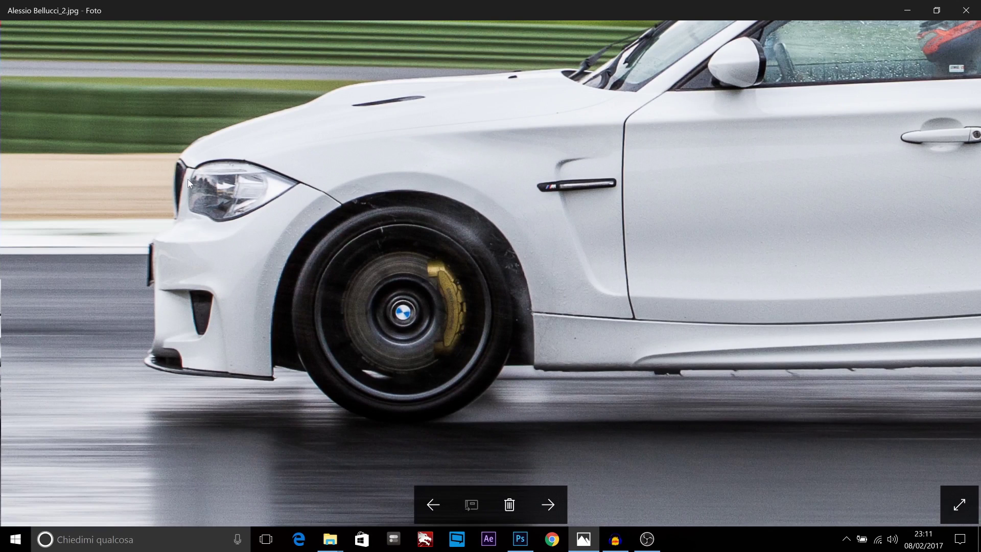
Scroll around the close-up, then zoom out until the whole photo fits.
scroll(545, 164, "up", 1)
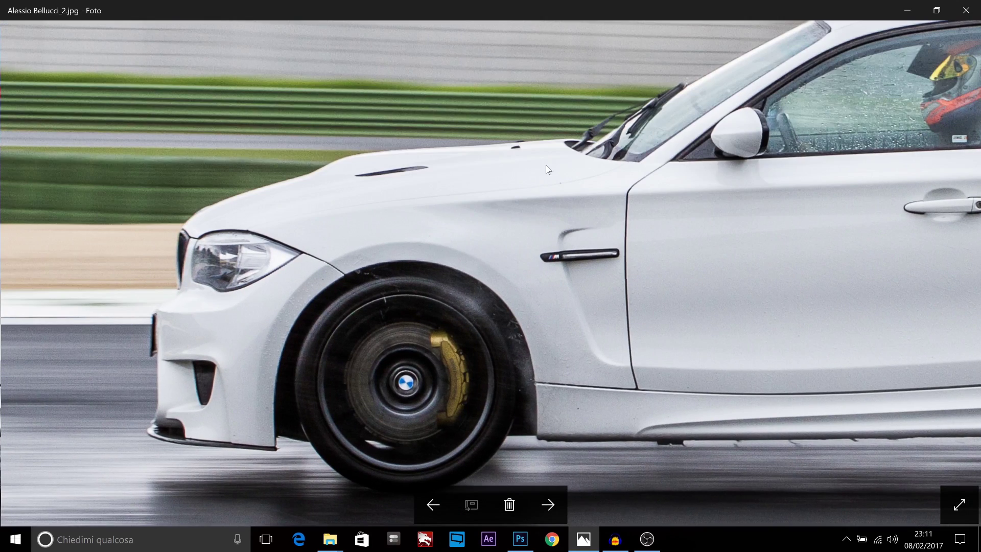
scroll(601, 189, "right", 2)
scroll(602, 189, "up", 1)
scroll(602, 189, "right", 3)
scroll(601, 189, "up", 1)
scroll(594, 170, "up", 1)
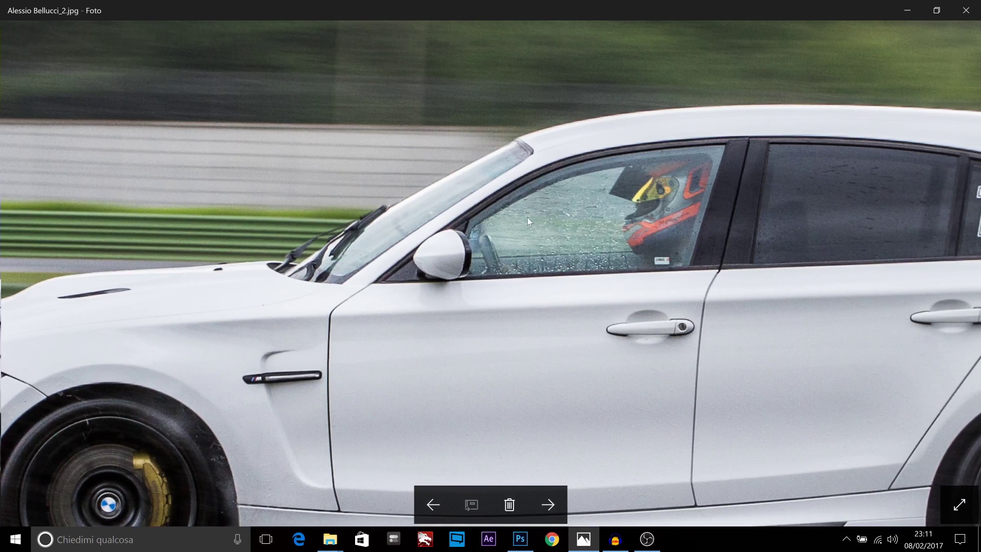
scroll(563, 186, "right", 2)
scroll(513, 158, "down", 2)
scroll(567, 225, "down", 2)
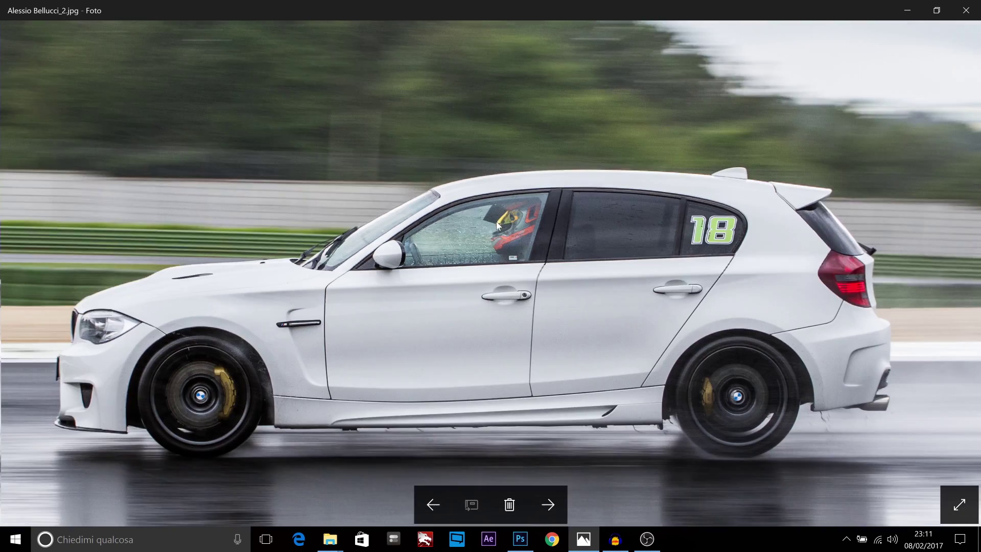
scroll(421, 277, "down", 1)
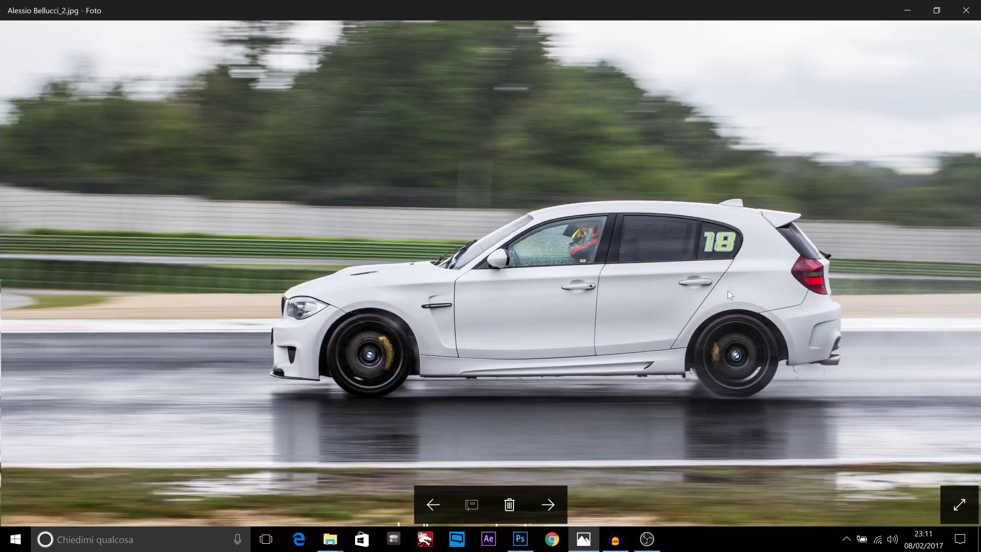
scroll(483, 313, "down", 1)
scroll(480, 312, "up", 1)
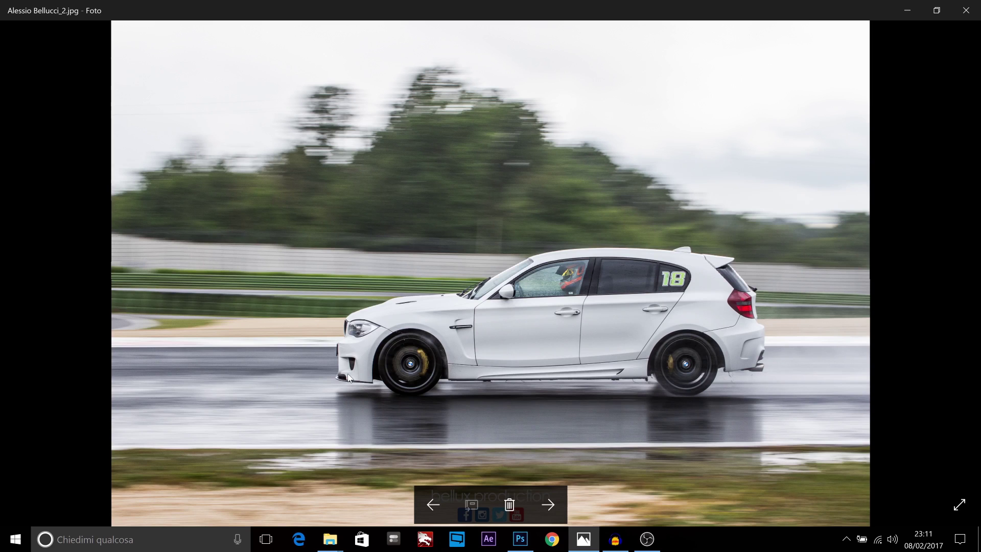
scroll(487, 375, "up", 1)
scroll(487, 375, "up", 1)
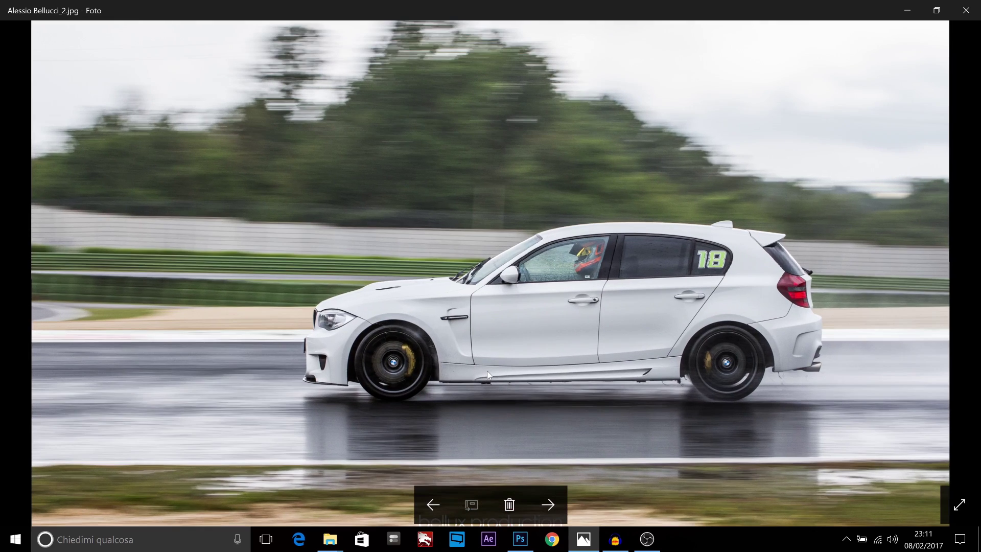
scroll(487, 375, "up", 1)
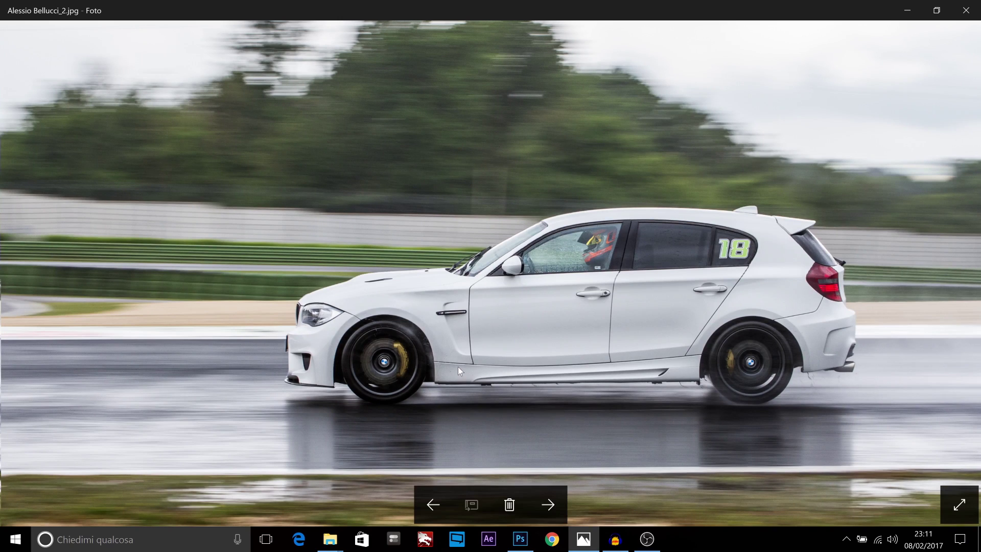
scroll(458, 366, "down", 3)
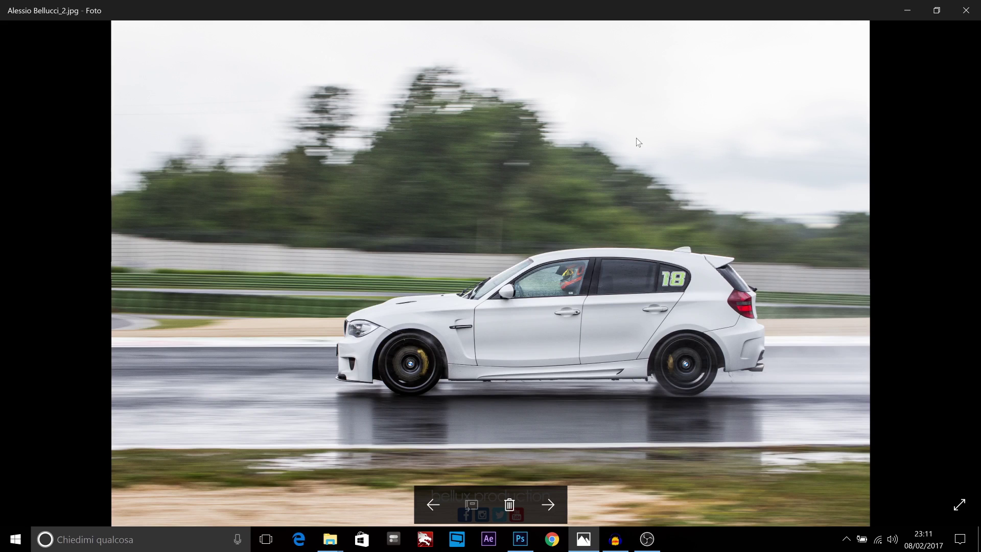
Advance to the next photo and check its file info (1543 x 1000, 1,2 MB, ISO 200).
left_click(555, 506)
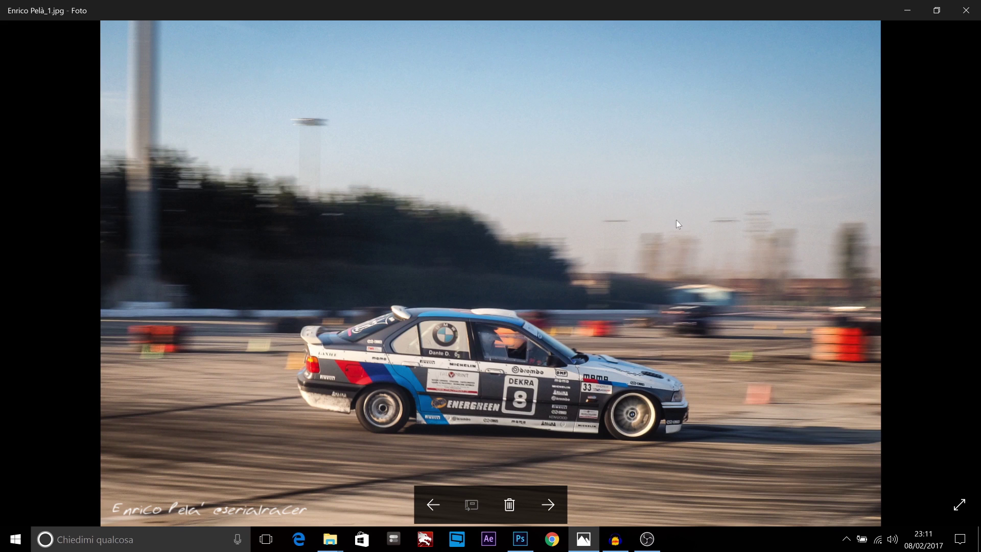
right_click(389, 277)
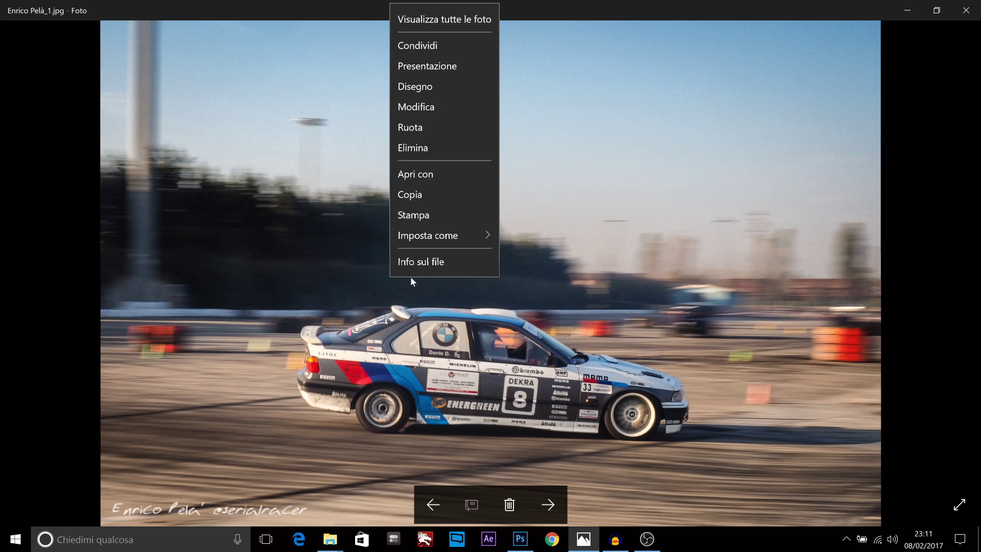
left_click(419, 263)
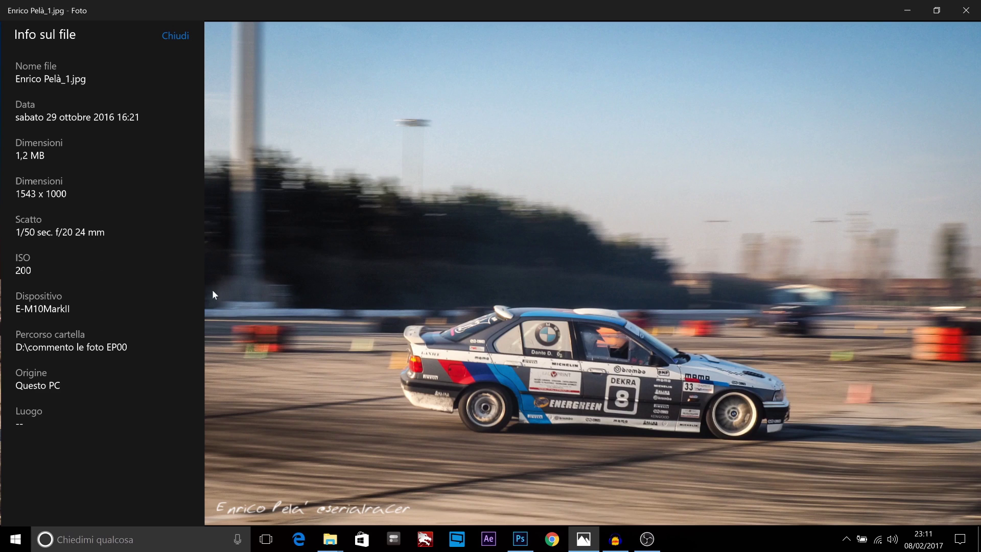
left_click(177, 37)
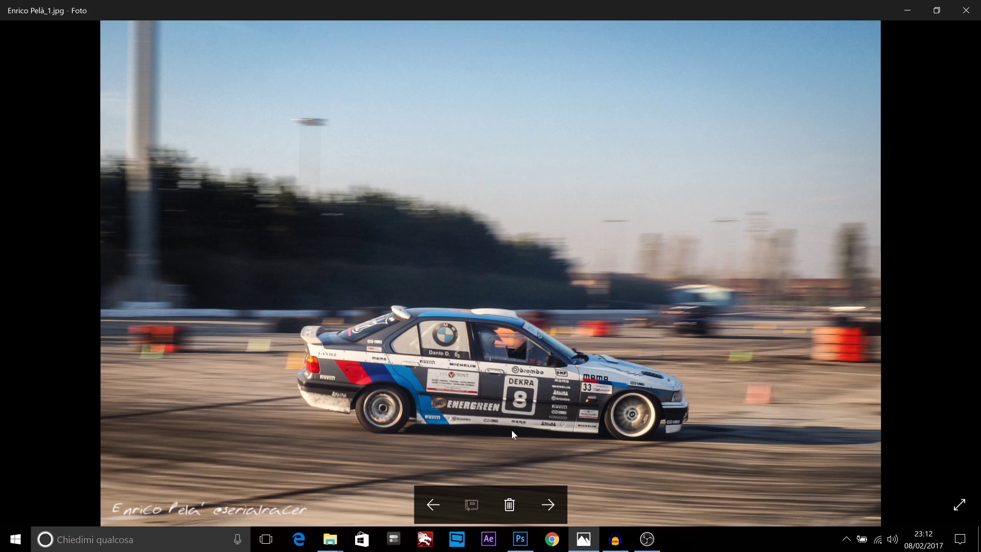
Zoom in and out a few times on the number 8 BMW photo.
scroll(455, 424, "up", 2)
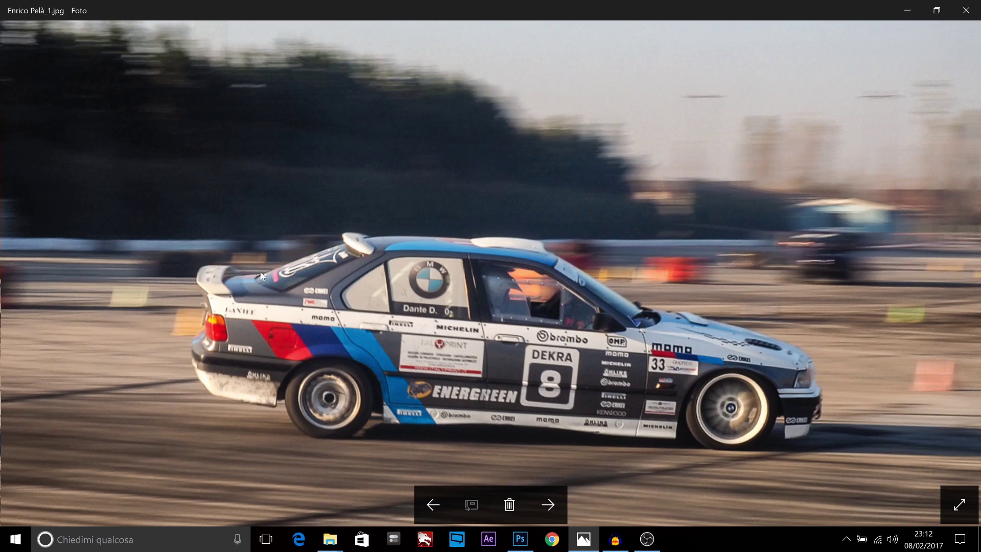
scroll(568, 382, "down", 2)
scroll(601, 393, "up", 2)
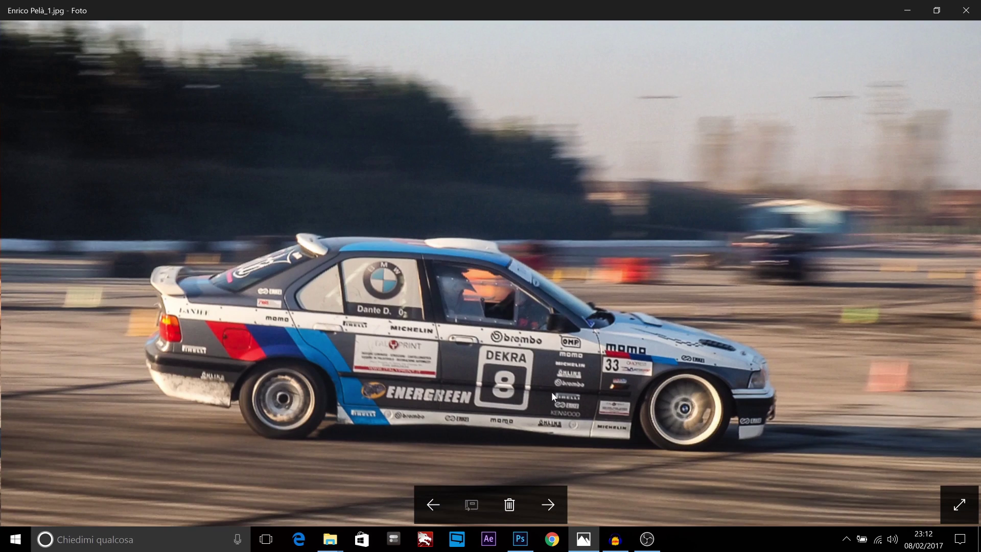
scroll(546, 394, "down", 2)
scroll(461, 348, "down", 1)
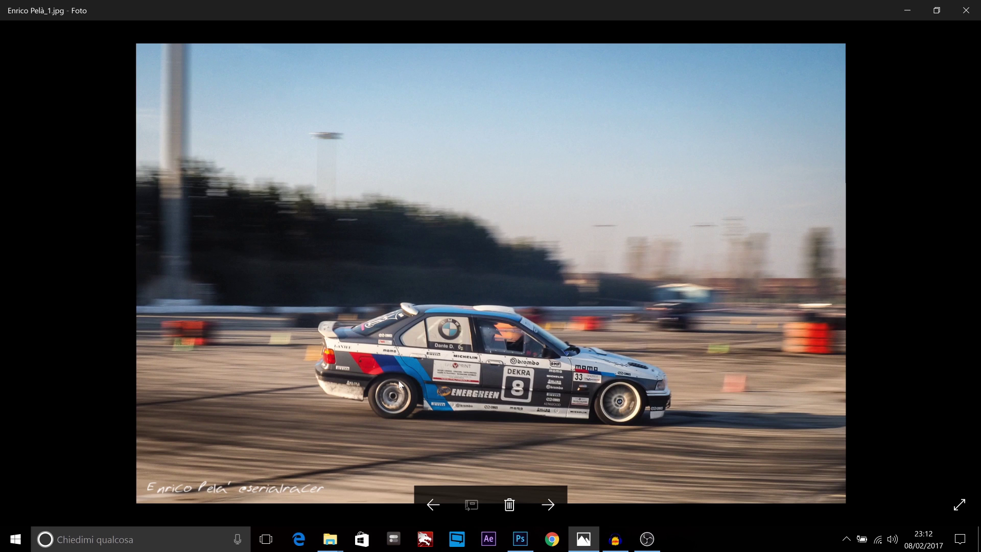
scroll(558, 387, "up", 2)
scroll(637, 422, "up", 1)
scroll(637, 422, "down", 1)
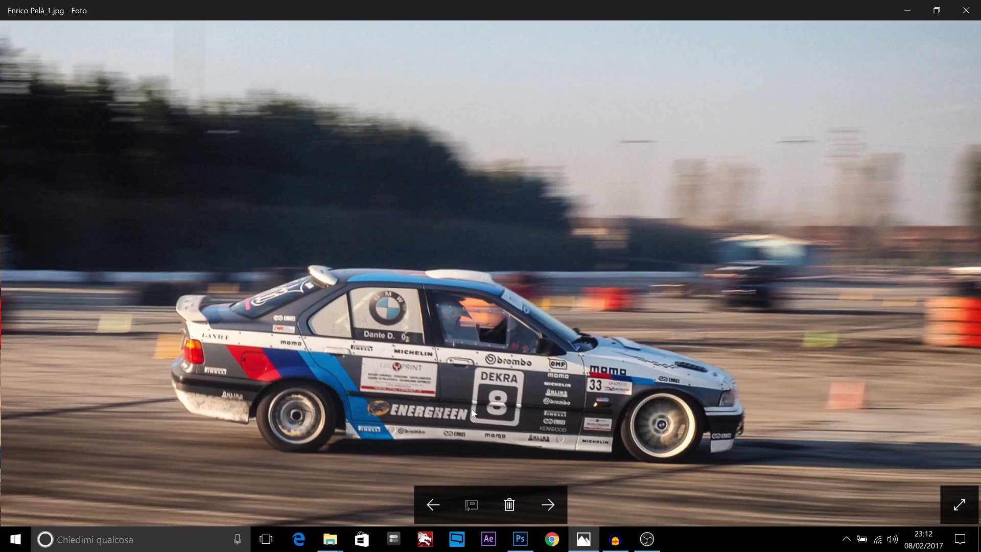
scroll(478, 405, "down", 3)
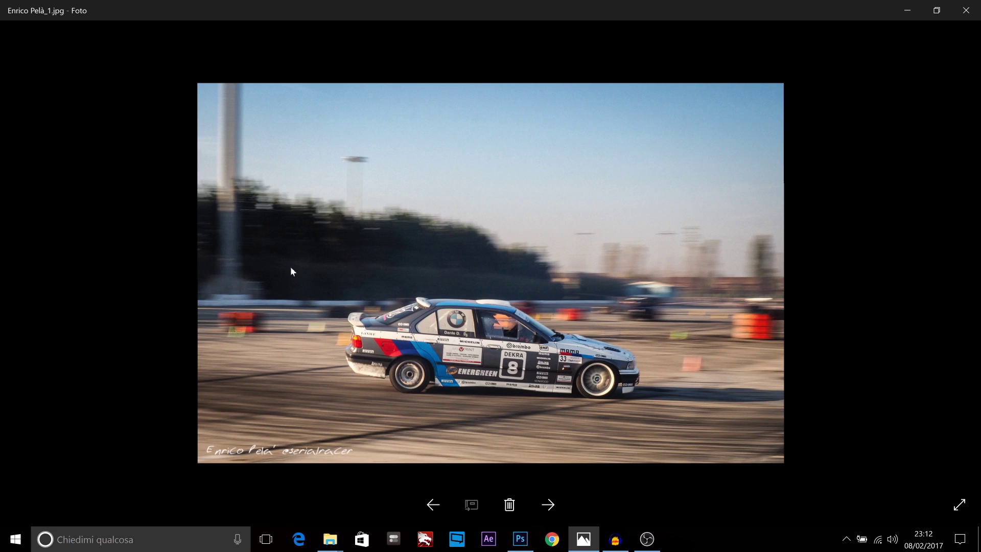
Zoom in closely on the BMW and its sponsor decals.
scroll(544, 360, "up", 1)
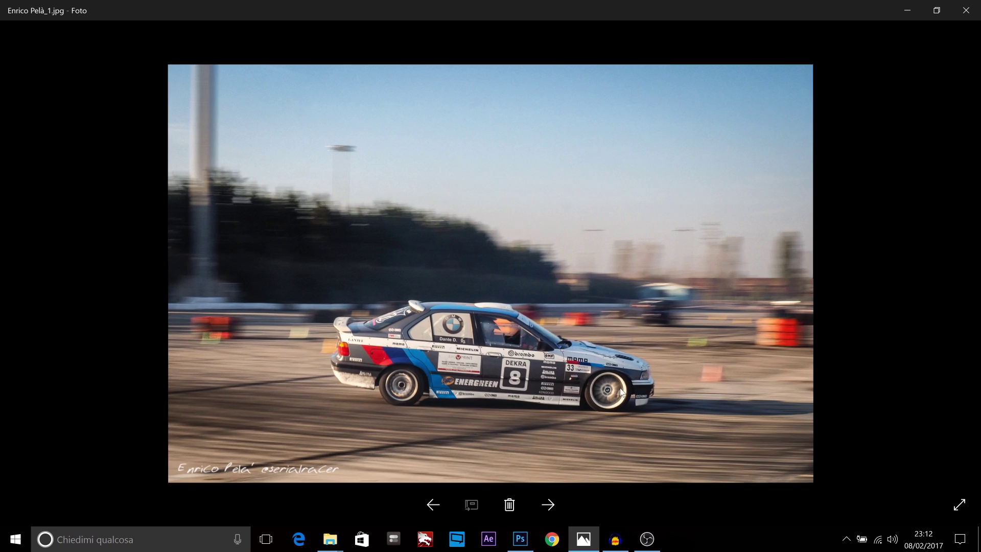
scroll(572, 388, "up", 1)
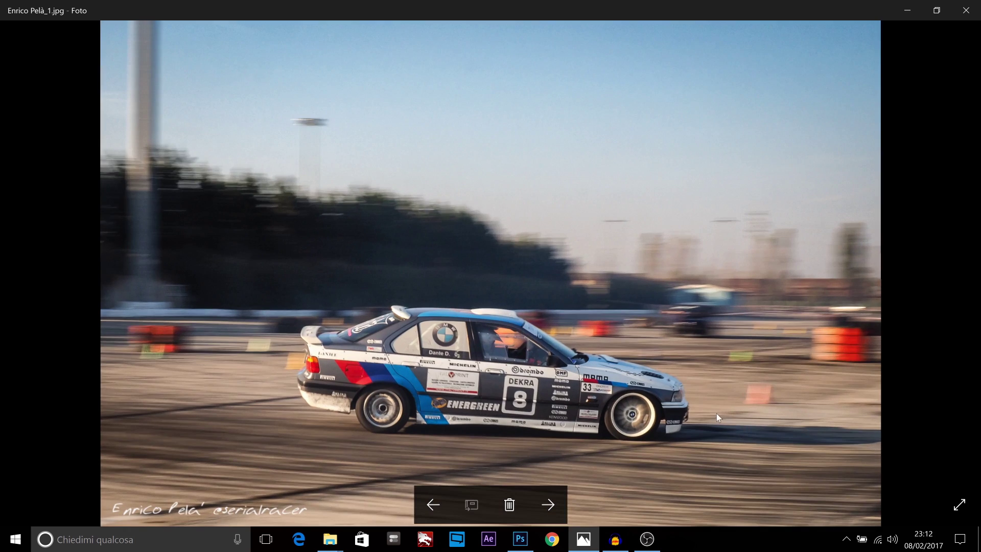
scroll(716, 412, "up", 1)
scroll(716, 412, "up", 1)
scroll(756, 378, "up", 1)
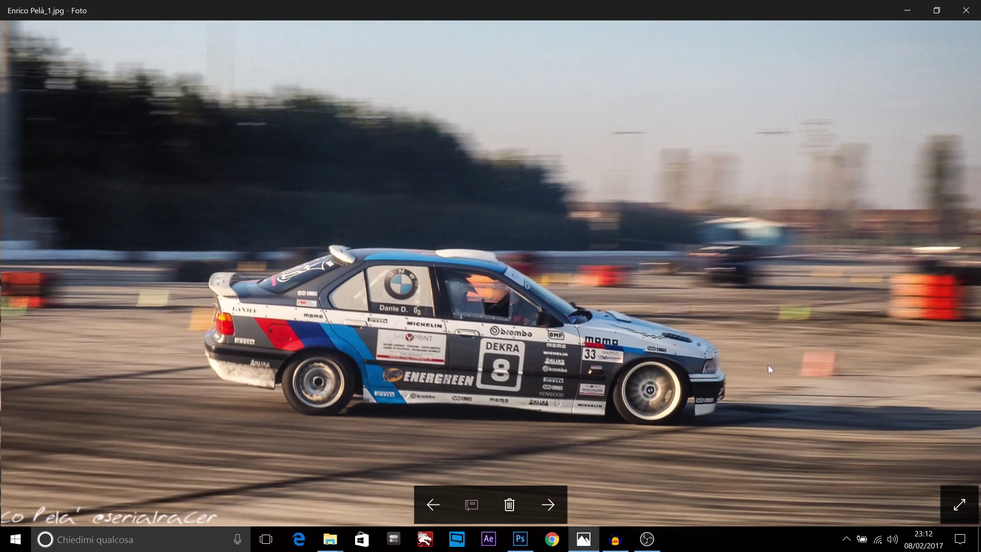
scroll(768, 365, "up", 1)
scroll(745, 367, "up", 1)
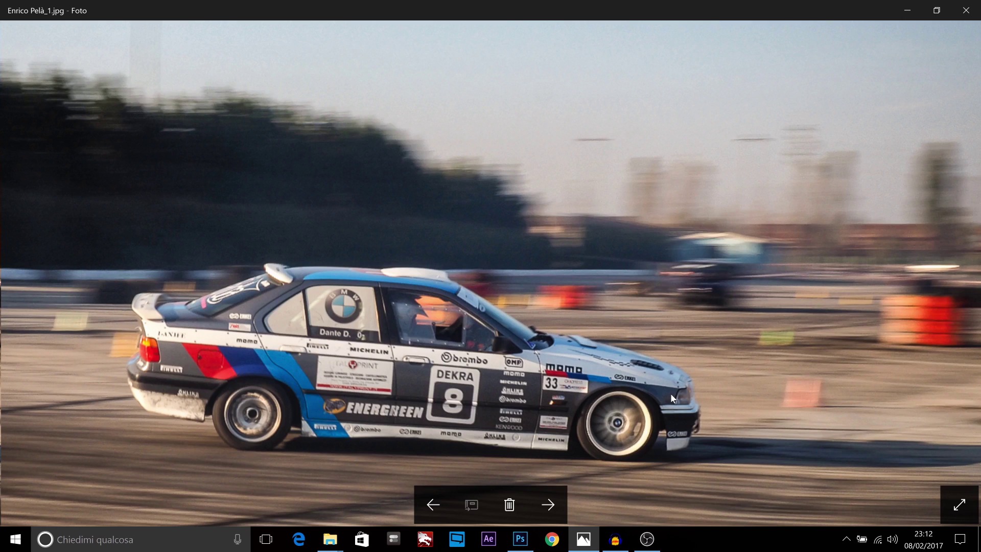
scroll(670, 393, "down", 5)
Advance to the black O.L.E.A. BMW photo and zoom in on the driver.
left_click(553, 498)
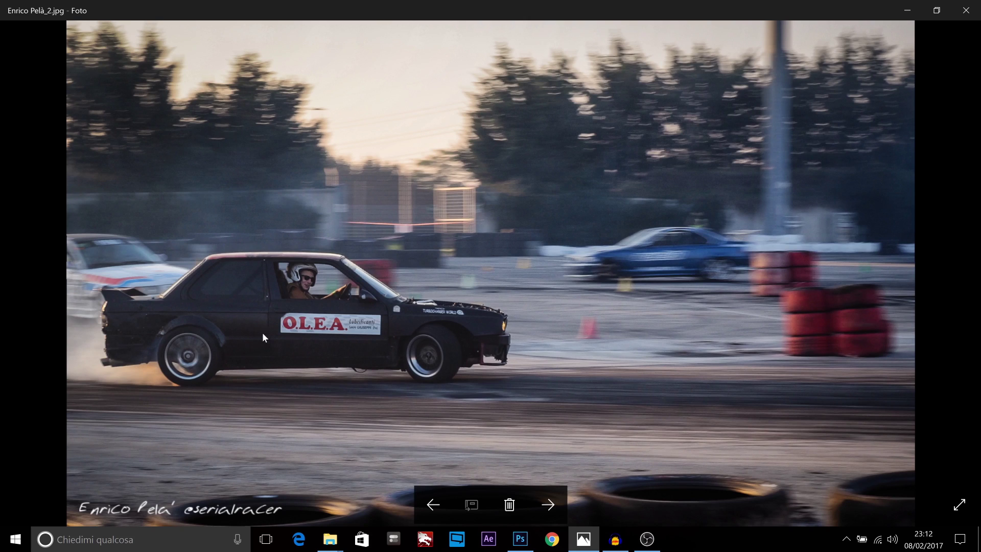
scroll(320, 296, "up", 2)
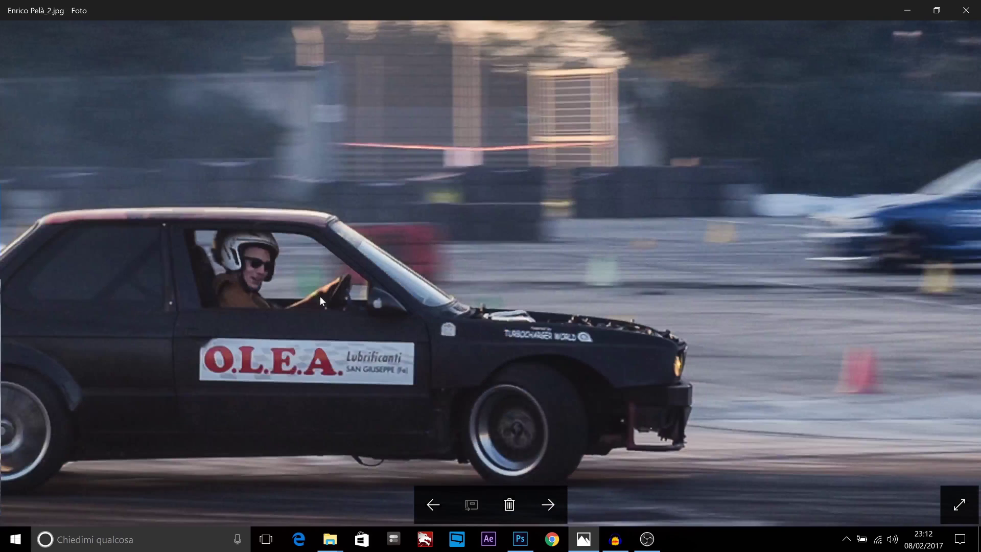
scroll(329, 309, "down", 1)
scroll(326, 314, "down", 1)
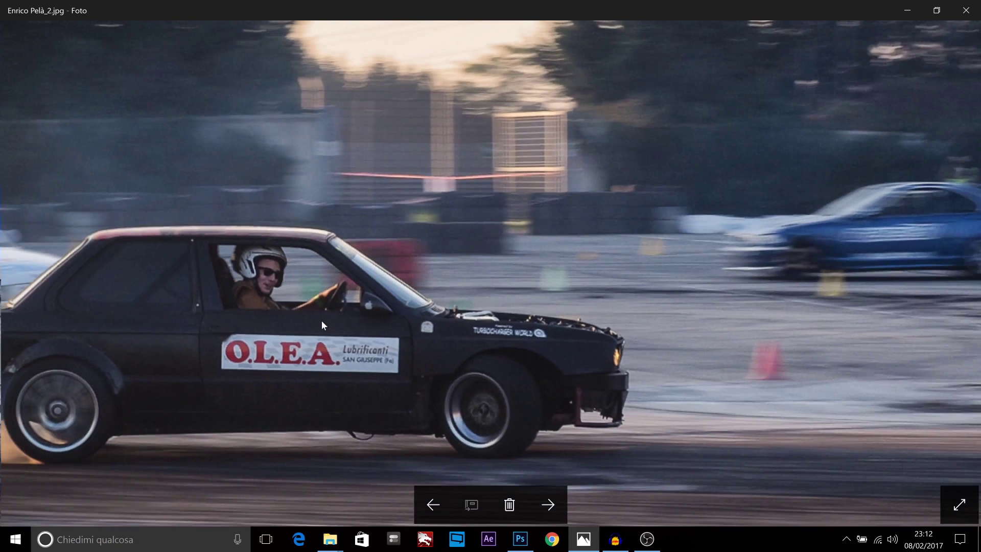
scroll(321, 320, "down", 1)
scroll(321, 321, "down", 1)
Zoom in and out on the driver again, ending near the fitted view.
scroll(330, 295, "up", 2)
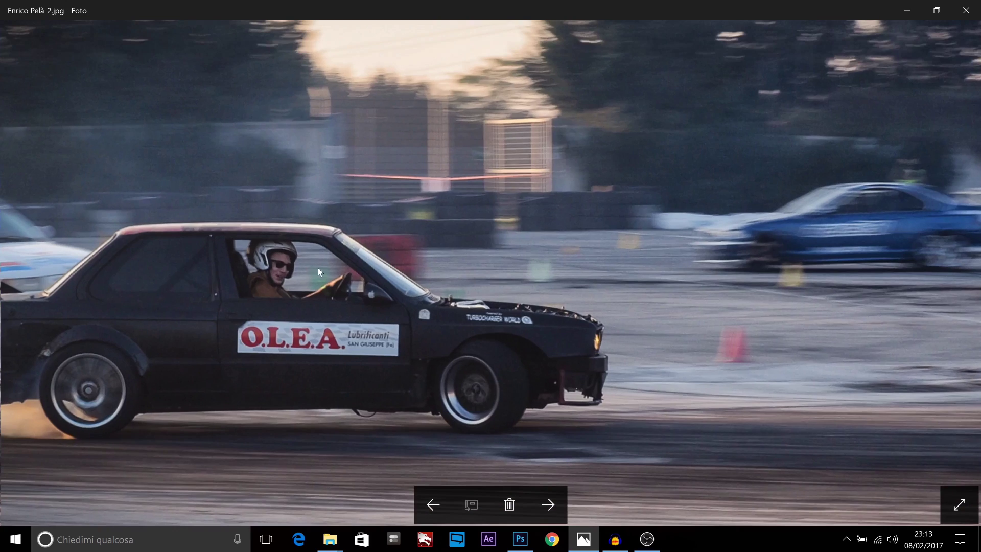
scroll(286, 296, "up", 1)
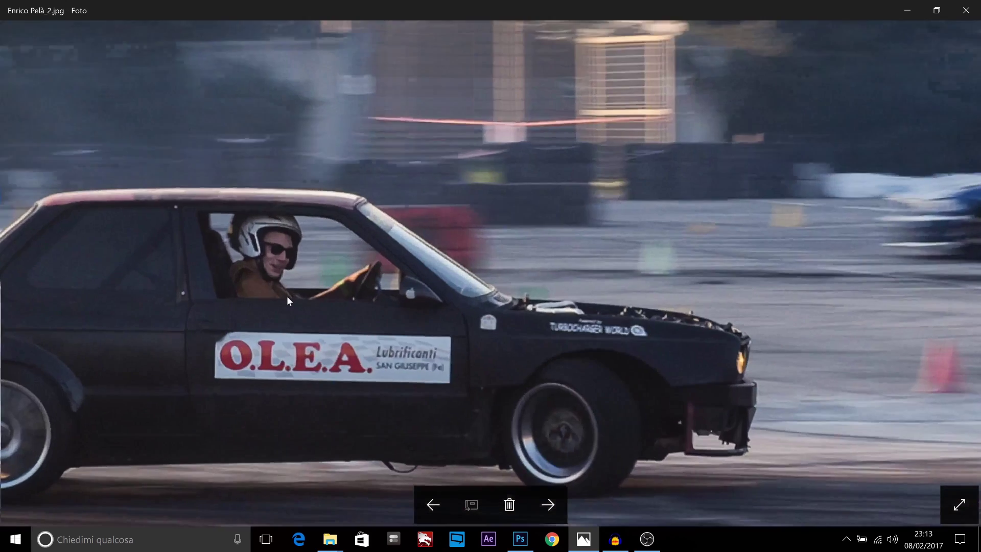
scroll(286, 296, "up", 1)
scroll(287, 296, "down", 1)
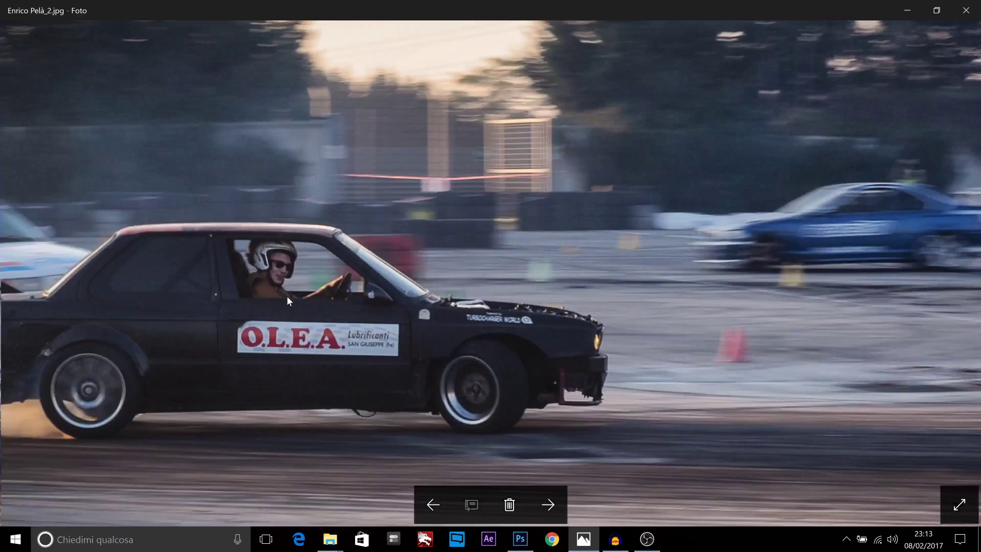
scroll(286, 296, "down", 1)
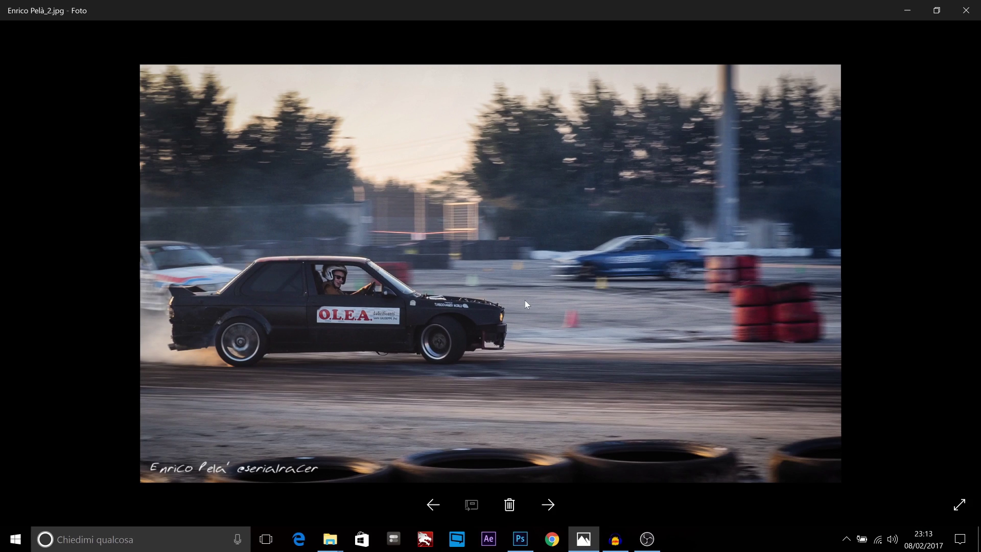
scroll(537, 291, "up", 1)
scroll(555, 306, "up", 1)
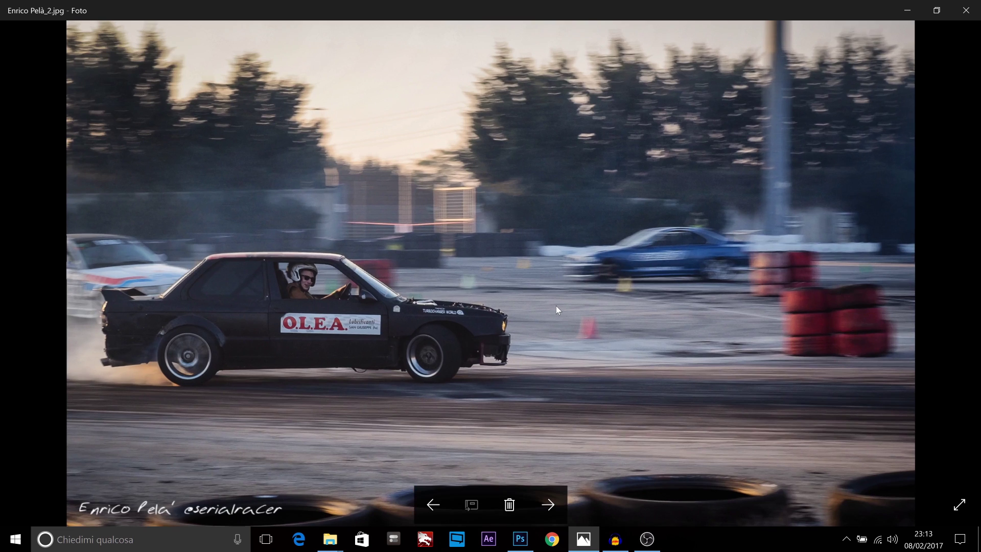
Close Photos and reopen the second photo from the commento le foto EP00 folder in File Explorer.
left_click(969, 11)
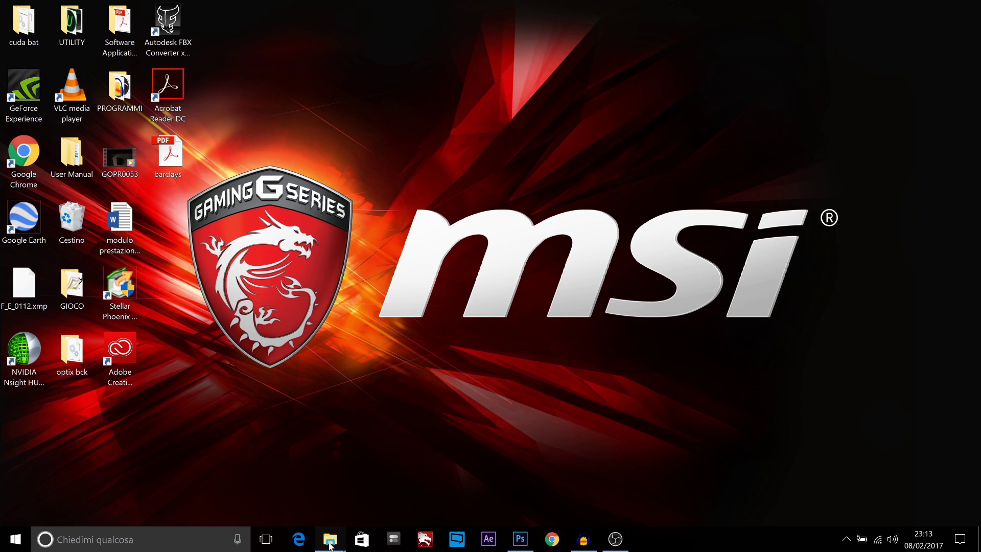
mouse_move(329, 538)
left_click(286, 480)
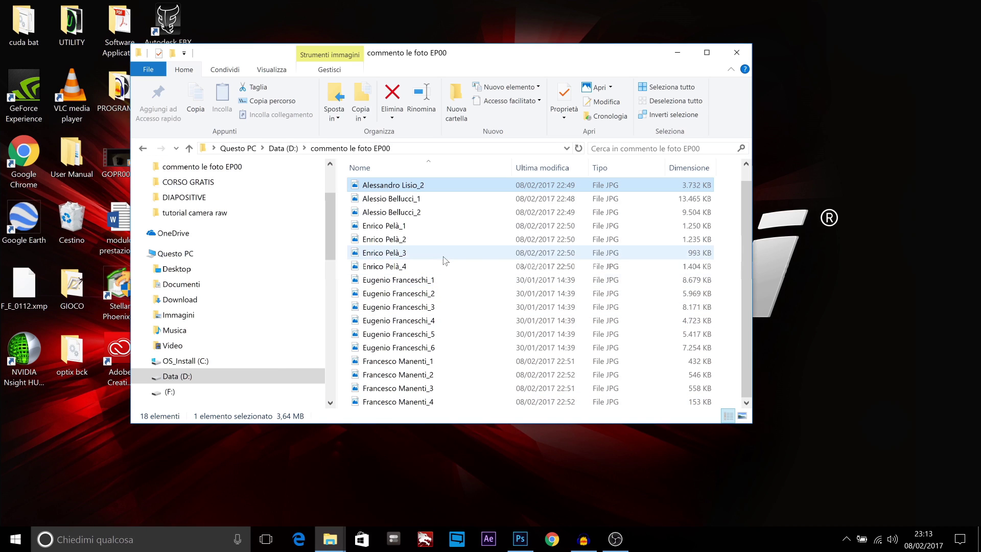
double_click(420, 240)
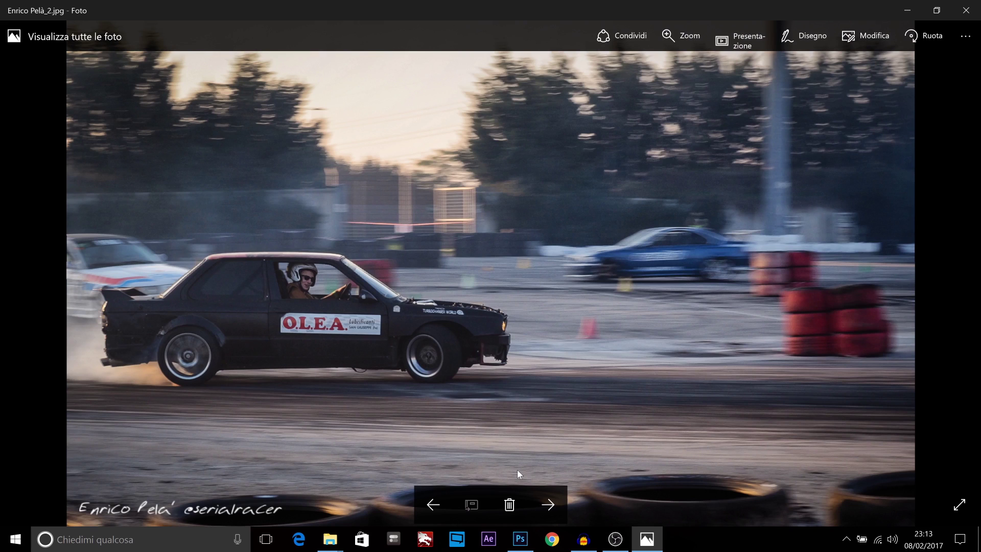
left_click(550, 506)
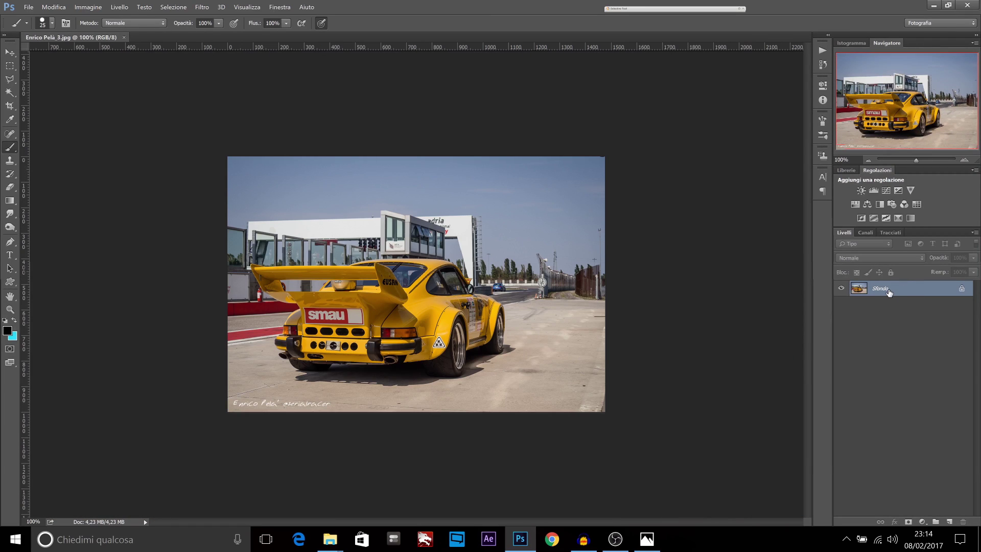
Duplicate the background layer and blur Sfondo copia with Controllo sfocatura at radius 5,7 pixels.
left_click_drag(889, 291, 951, 522)
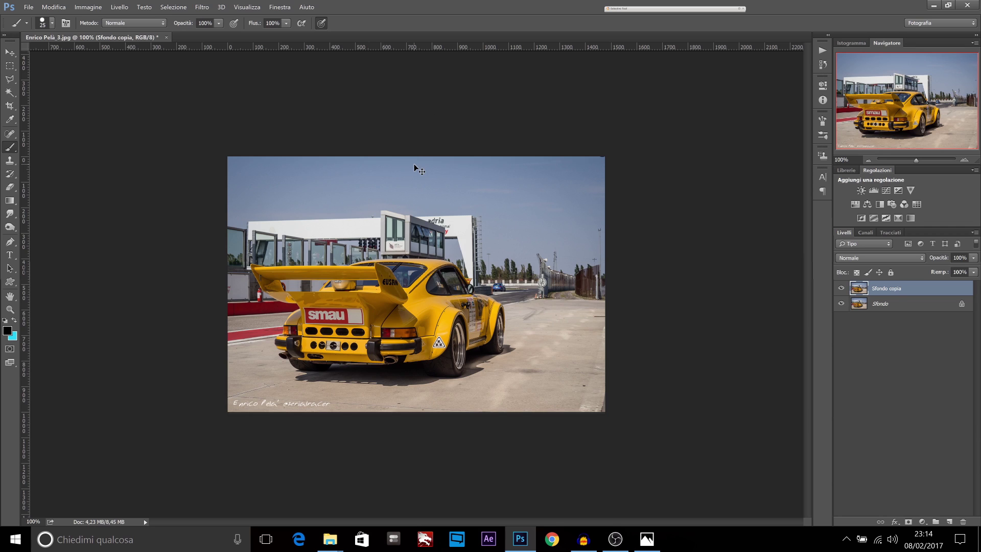
key("ctrl+plus")
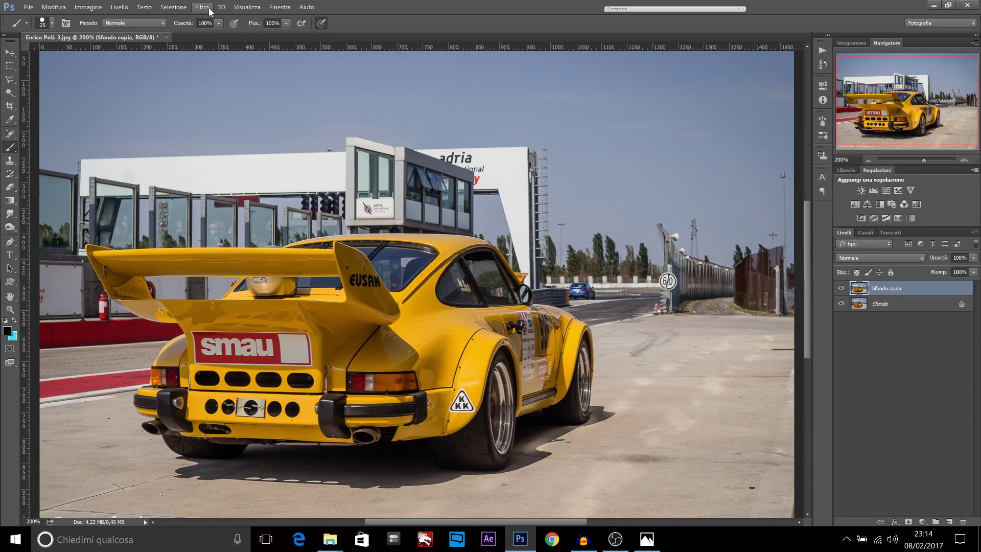
left_click(202, 7)
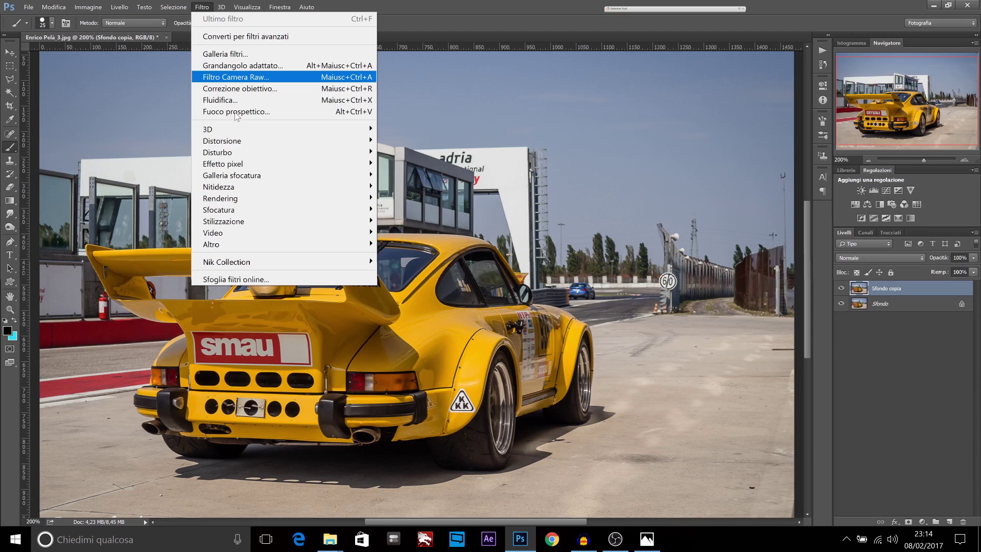
mouse_move(219, 210)
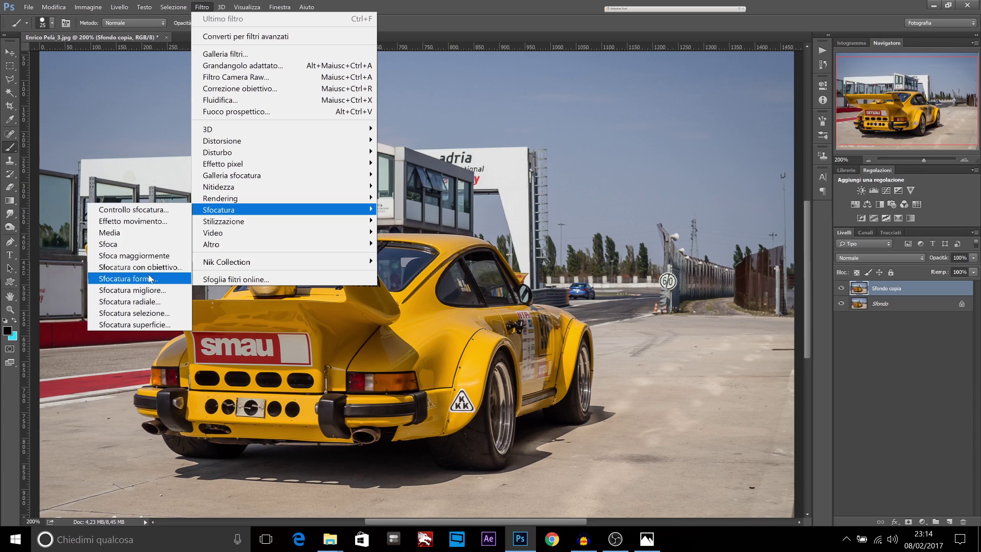
left_click(137, 209)
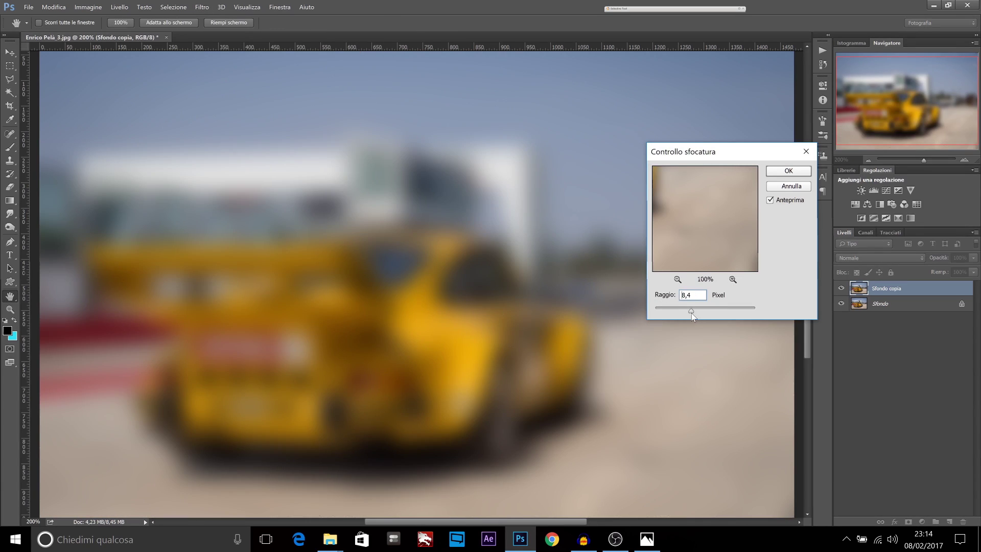
left_click_drag(691, 312, 685, 311)
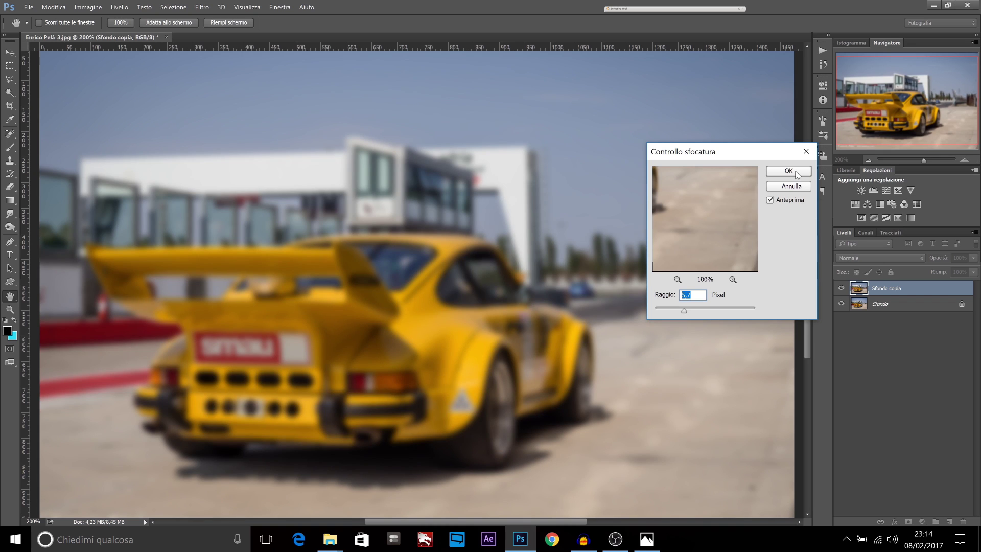
left_click(795, 171)
key("b")
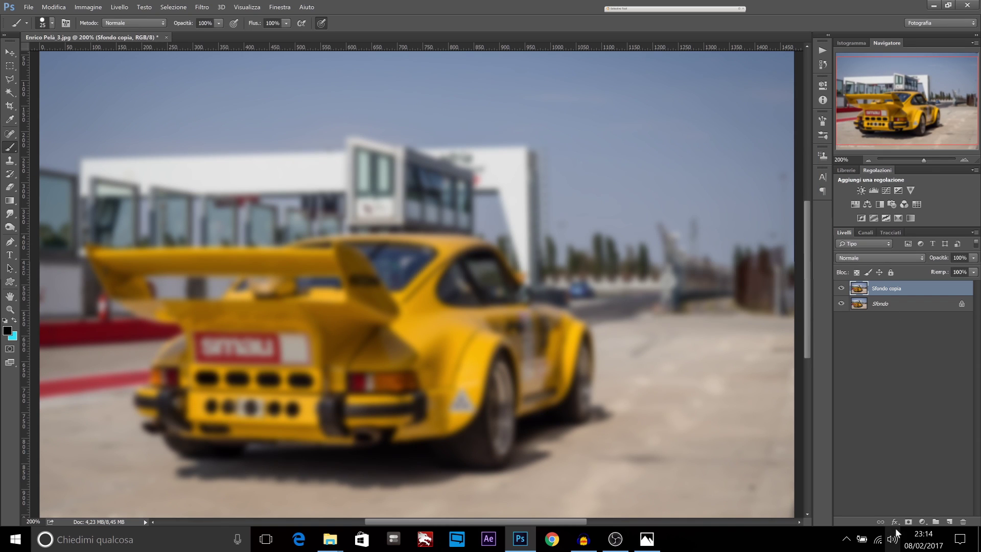
Add a layer mask to Sfondo copia and set up an 800 px brush painting black.
left_click(908, 522)
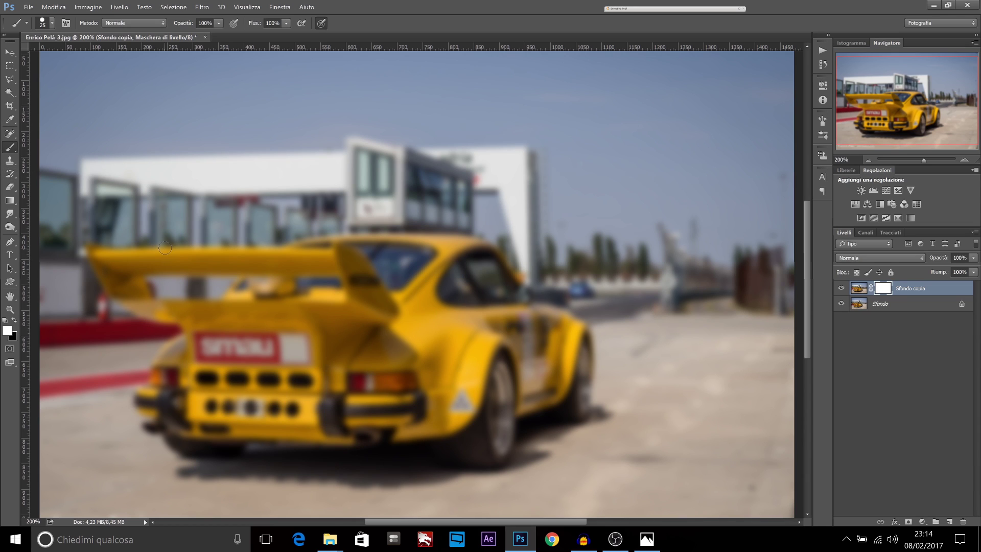
key("bracketright")
key("bracketright")
key("bracketright")
key("ctrl+minus")
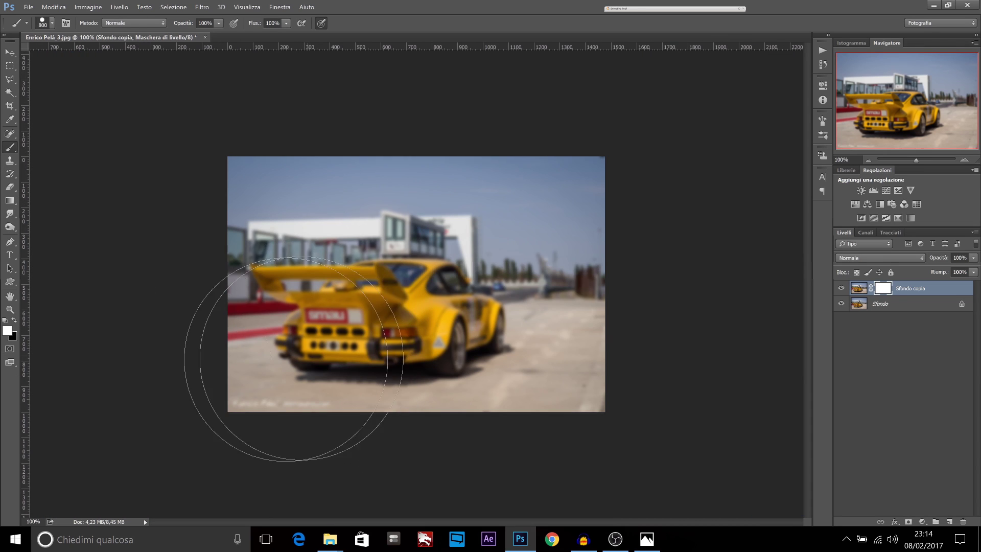
key("z")
left_click(14, 319)
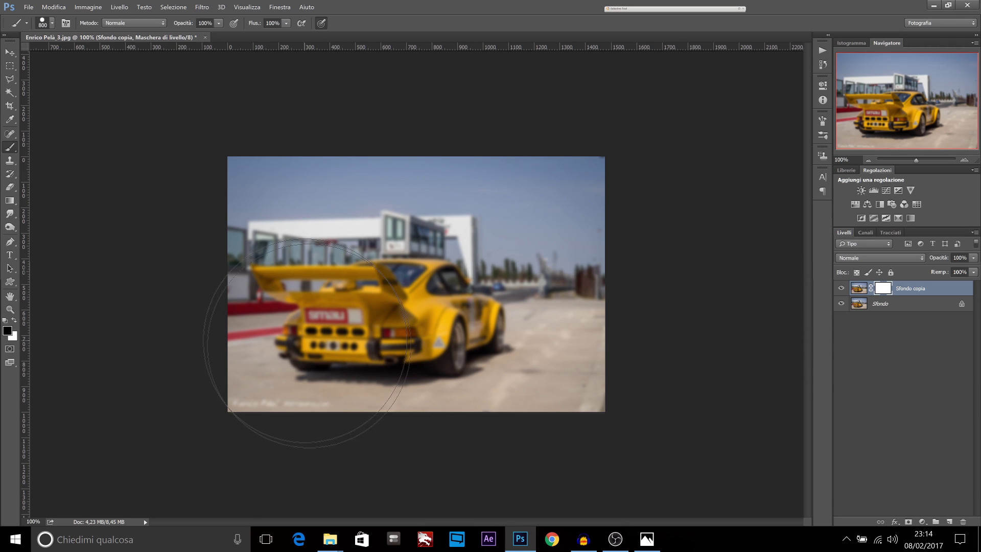
Paint black on the mask over the car and right-hand background, then shrink the brush to 125.
mouse_move(307, 328)
left_mouse_down()
mouse_move(361, 383)
mouse_move(433, 373)
left_mouse_up()
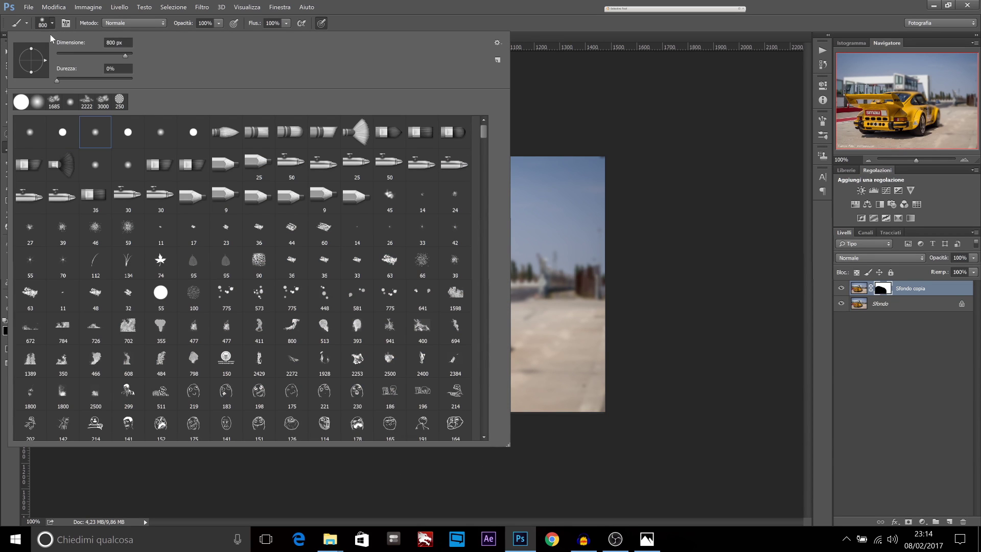
left_click(53, 24)
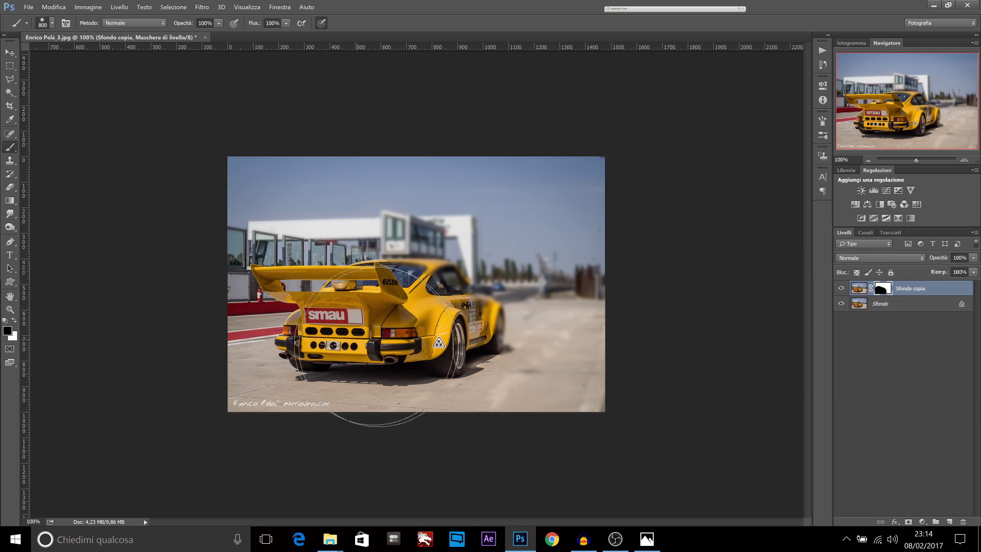
mouse_move(376, 346)
left_mouse_down()
mouse_move(588, 393)
mouse_move(499, 376)
mouse_move(429, 347)
left_mouse_up()
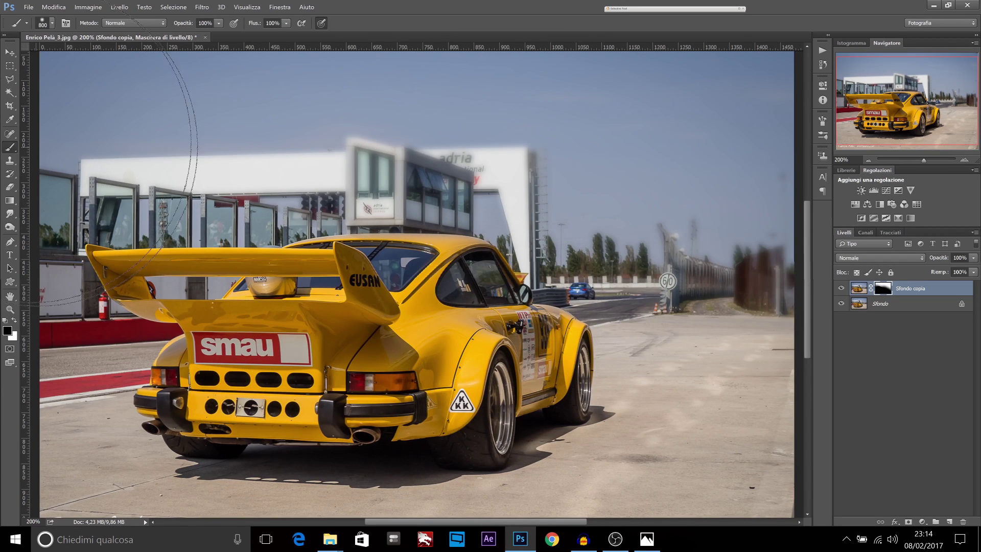
key("bracketleft")
key("bracketleft")
key("bracketleft")
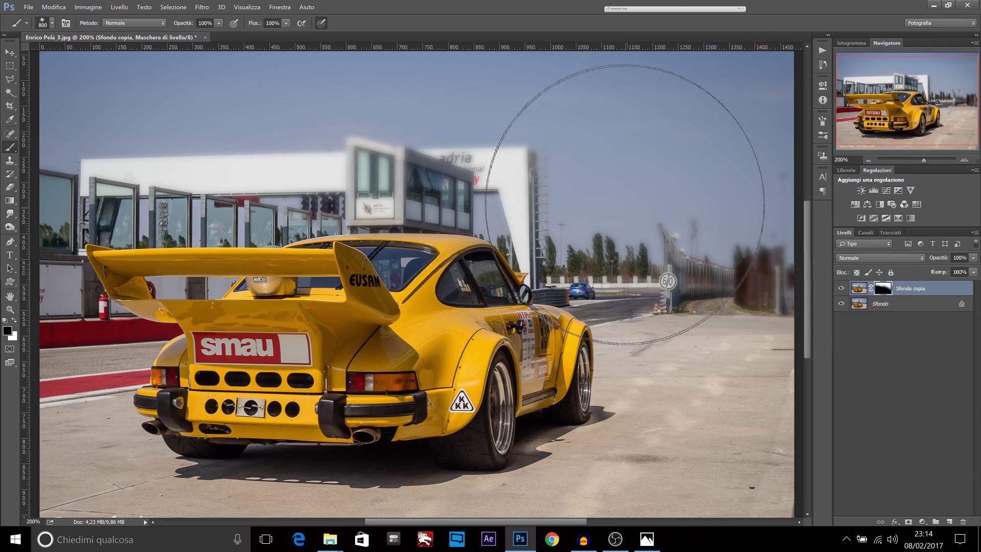
key("bracketleft")
key("bracketleft")
key("bracketleft")
key("bracketleft")
key("bracketleft")
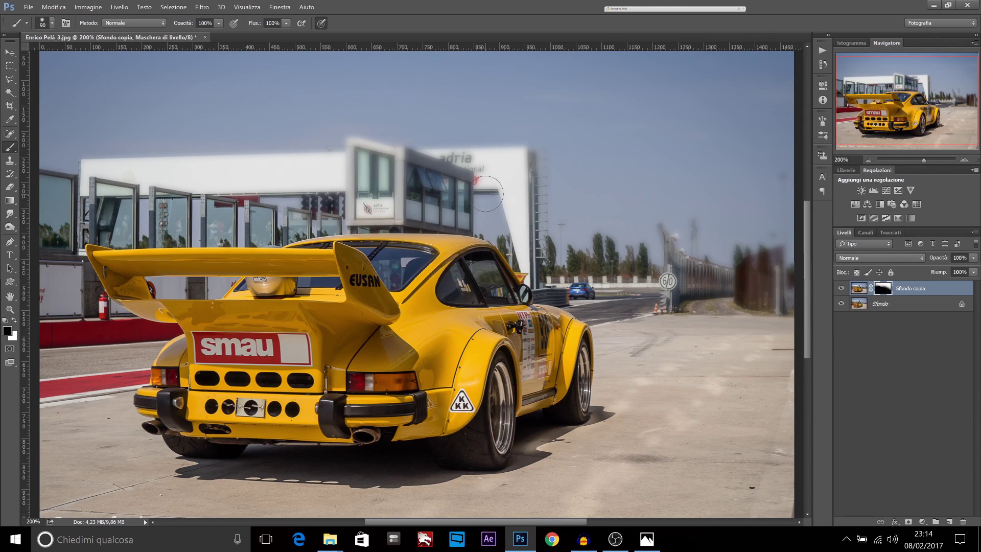
Paint white on the mask to re-blur the background near the building, checking the whole photo and at 200%.
left_click(19, 319)
mouse_move(492, 190)
left_mouse_down()
mouse_move(518, 240)
mouse_move(582, 286)
mouse_move(682, 293)
mouse_move(699, 230)
mouse_move(608, 245)
mouse_move(725, 302)
mouse_move(687, 307)
mouse_move(722, 220)
mouse_move(638, 322)
mouse_move(594, 296)
mouse_move(567, 299)
mouse_move(490, 215)
mouse_move(327, 215)
mouse_move(136, 187)
mouse_move(72, 199)
mouse_move(255, 187)
mouse_move(301, 217)
mouse_move(276, 230)
mouse_move(89, 224)
mouse_move(96, 221)
left_mouse_up()
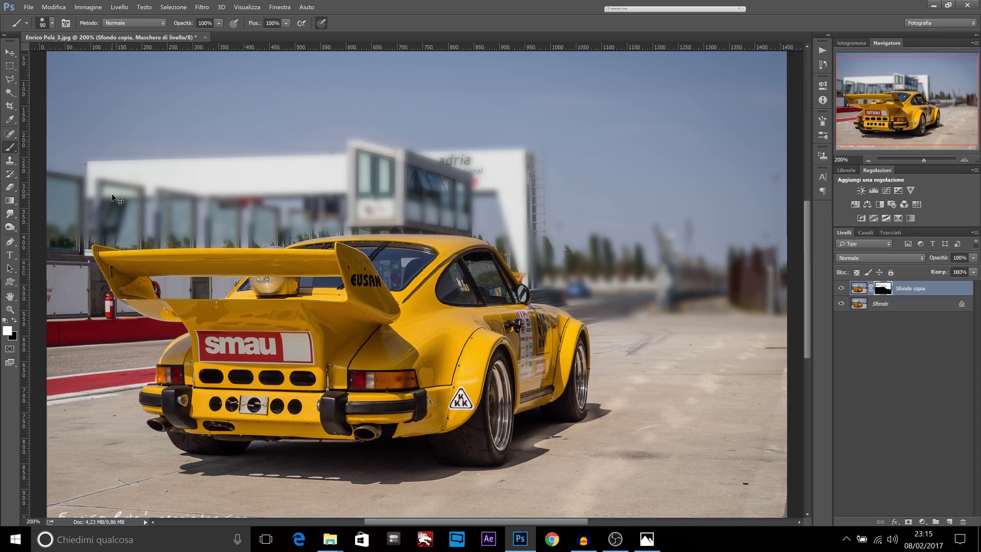
key("ctrl+minus")
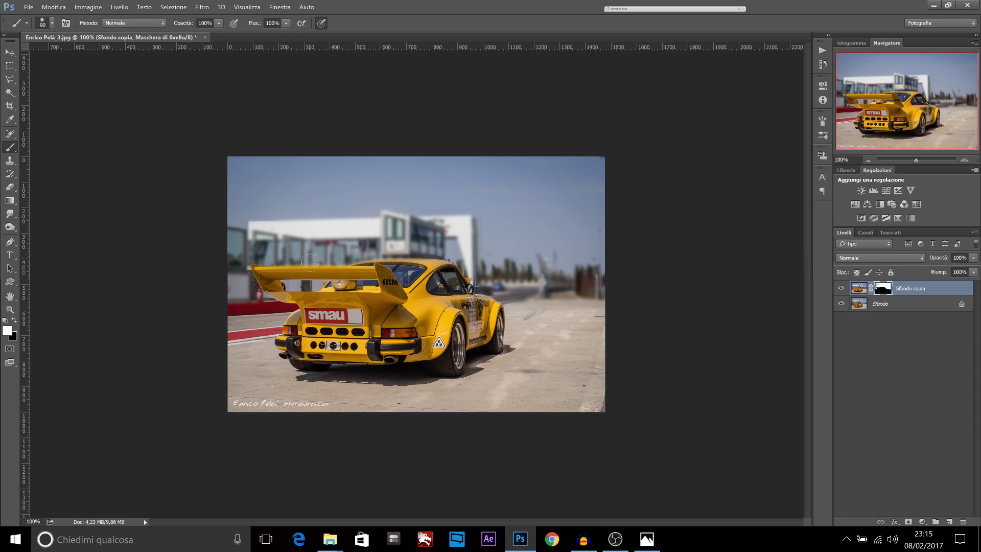
key("ctrl+plus")
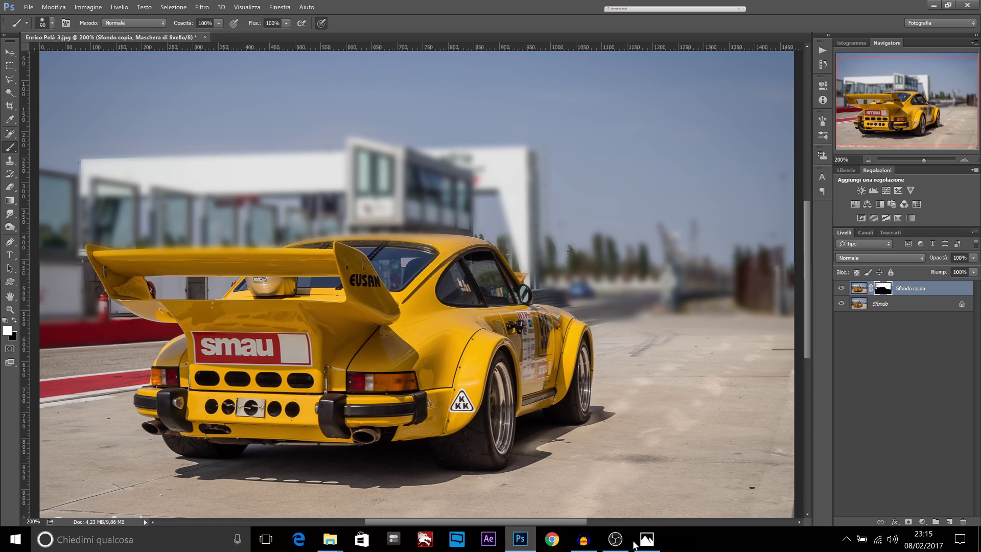
left_click(659, 539)
Advance to the green Beetle photo and pan across it while zoomed in.
left_click(542, 503)
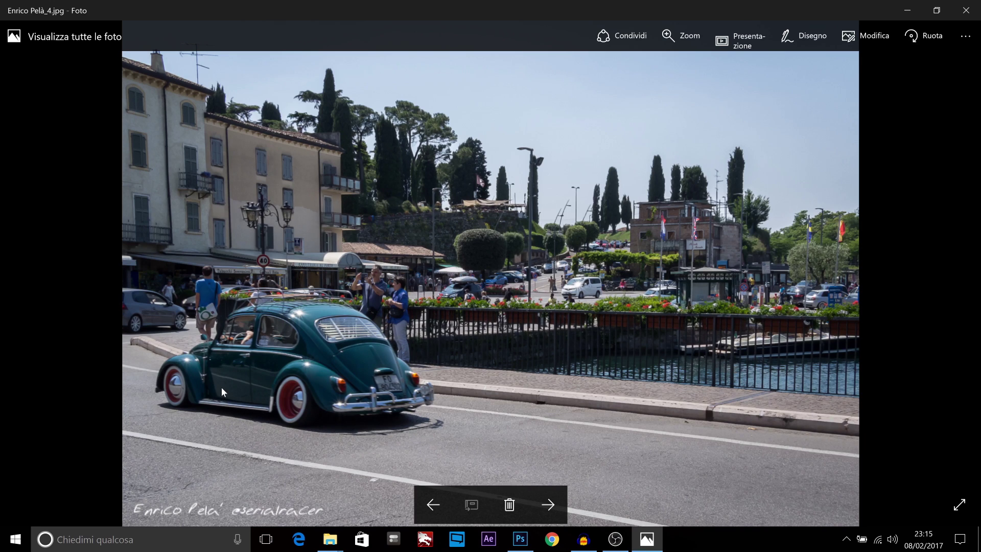
scroll(258, 378, "up", 2)
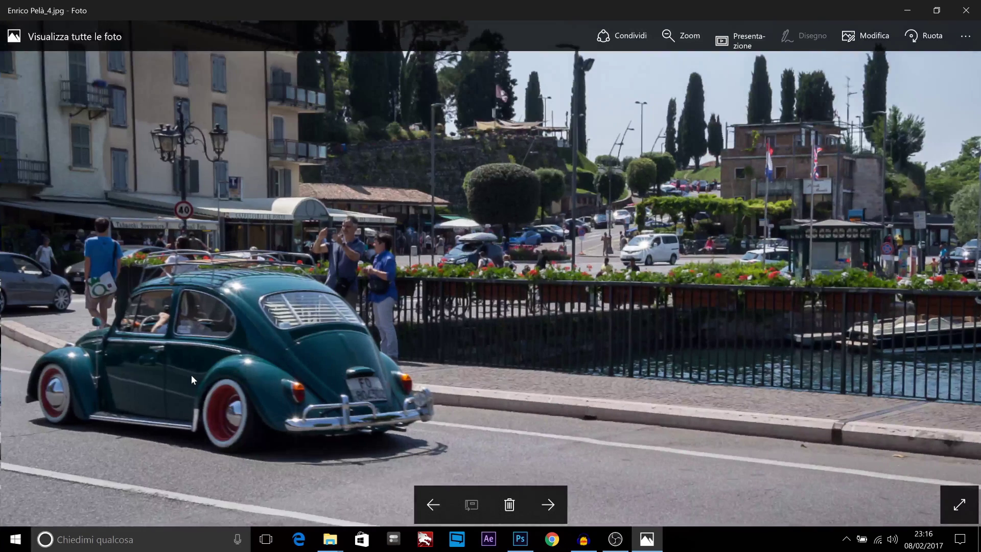
scroll(191, 375, "up", 1)
left_click_drag(118, 391, 226, 381)
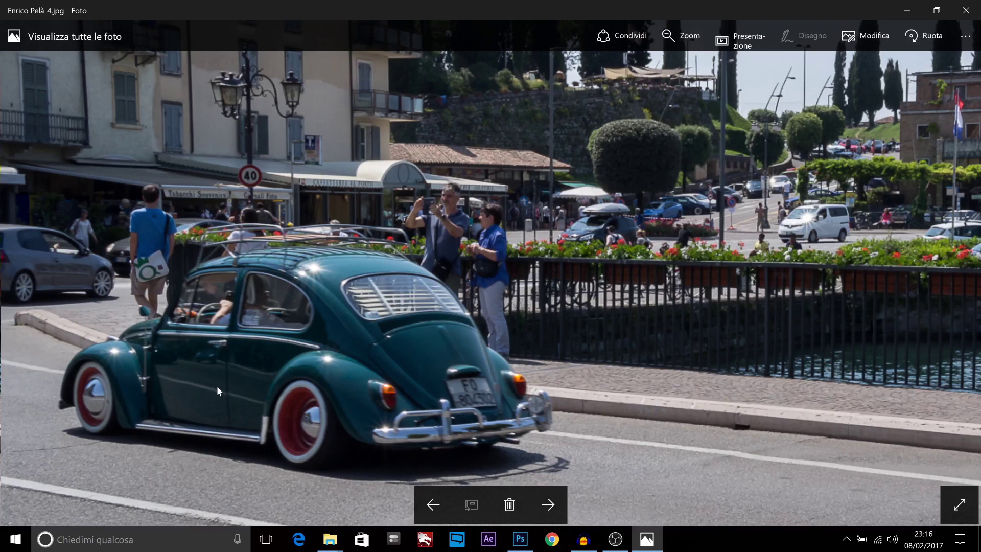
scroll(232, 388, "down", 1)
scroll(233, 388, "up", 2)
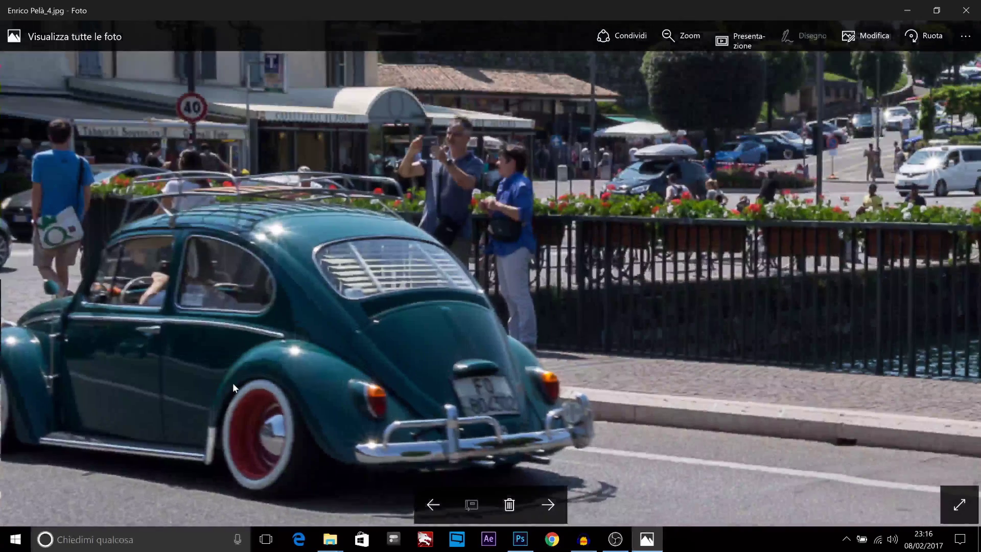
scroll(231, 382, "down", 1)
left_click_drag(232, 382, 330, 371)
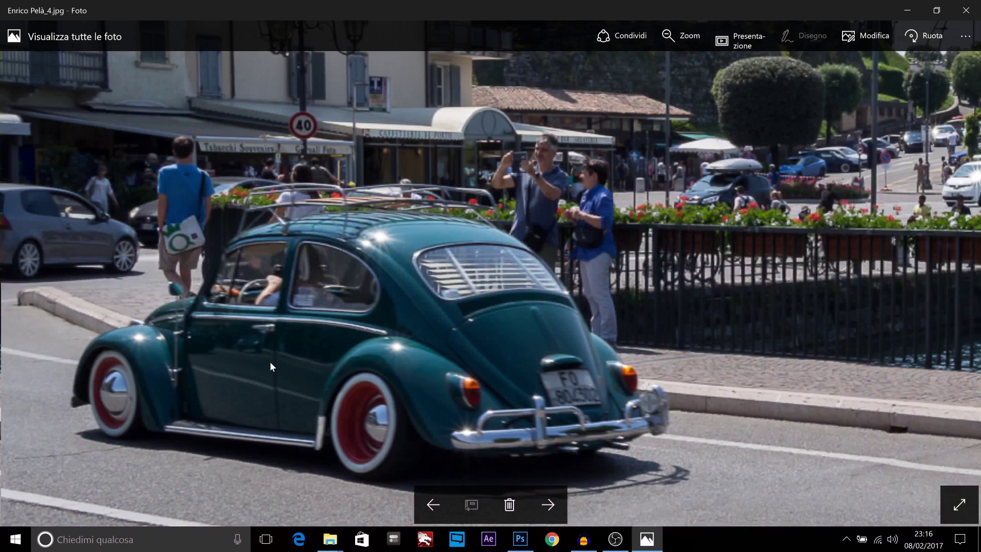
Zoom in and out on the Beetle photo repeatedly, finishing with the whole photo shown.
scroll(270, 363, "up", 1)
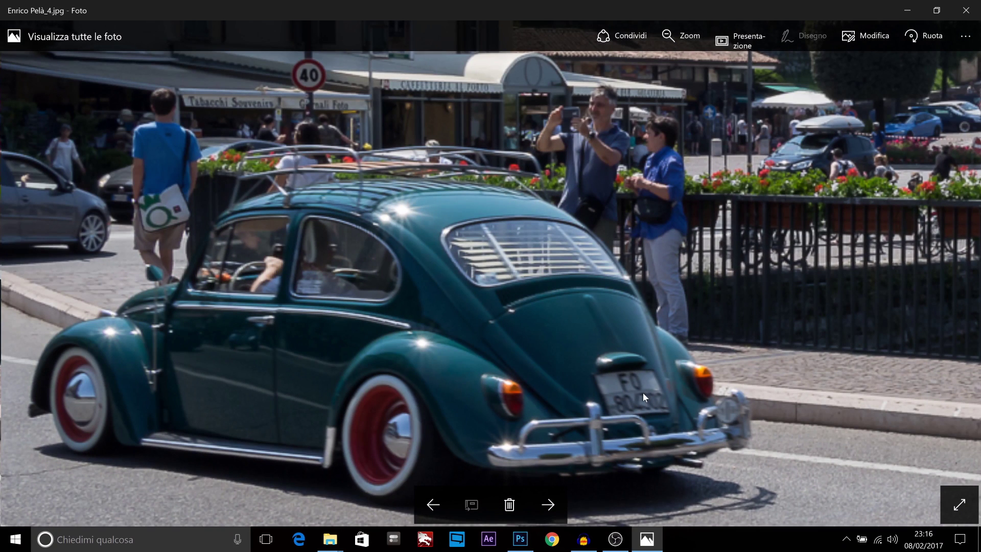
scroll(456, 363, "down", 1)
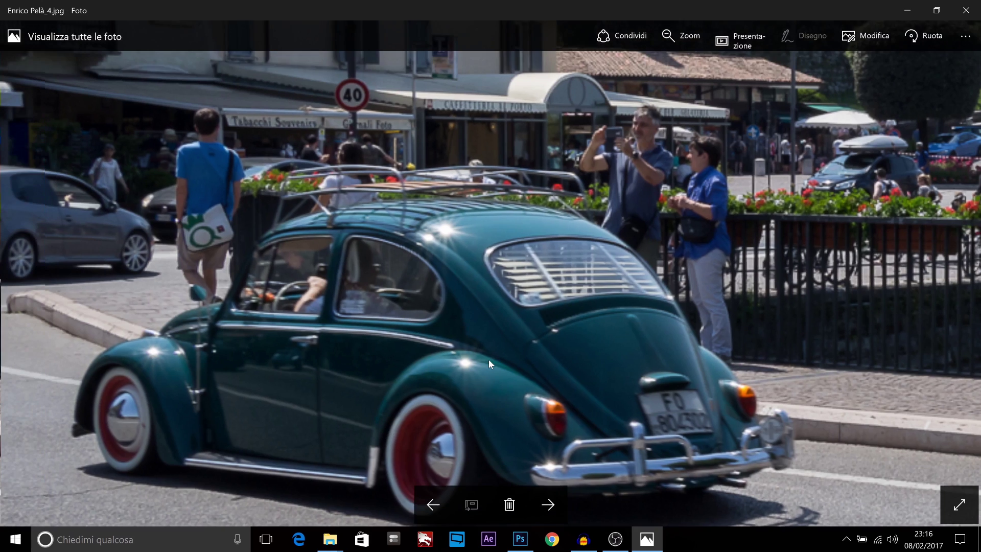
scroll(488, 359, "down", 1)
scroll(495, 341, "down", 1)
scroll(465, 342, "down", 1)
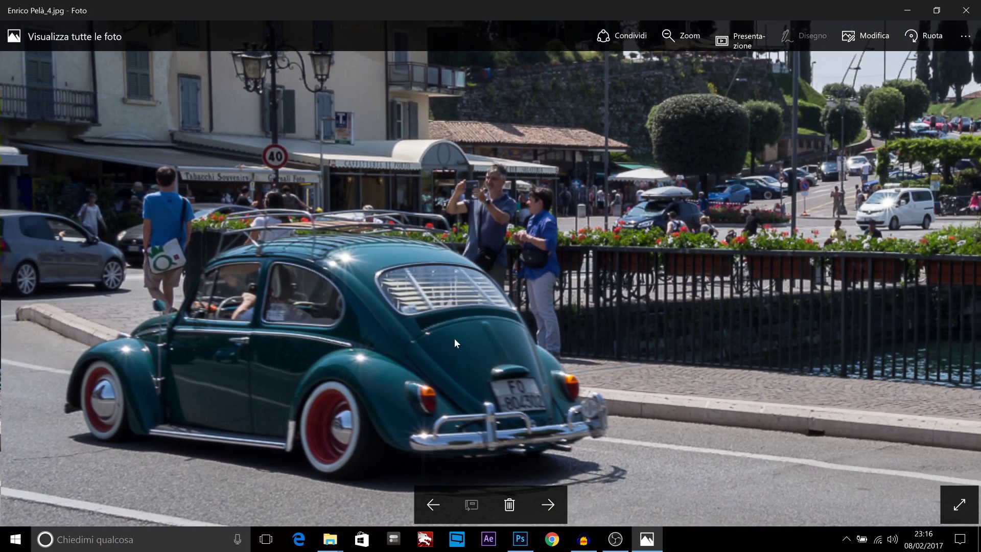
scroll(249, 349, "down", 1)
scroll(76, 291, "down", 1)
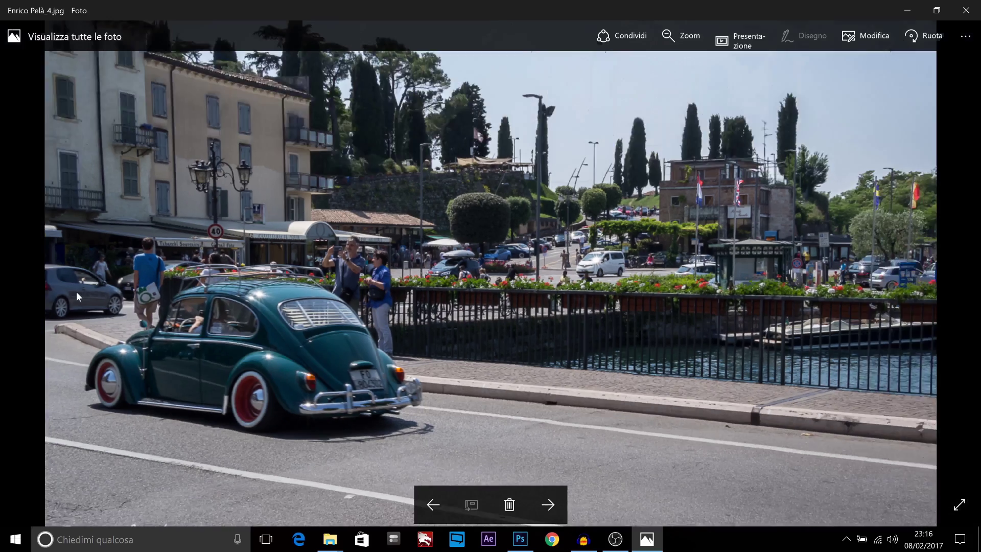
scroll(59, 295, "up", 2)
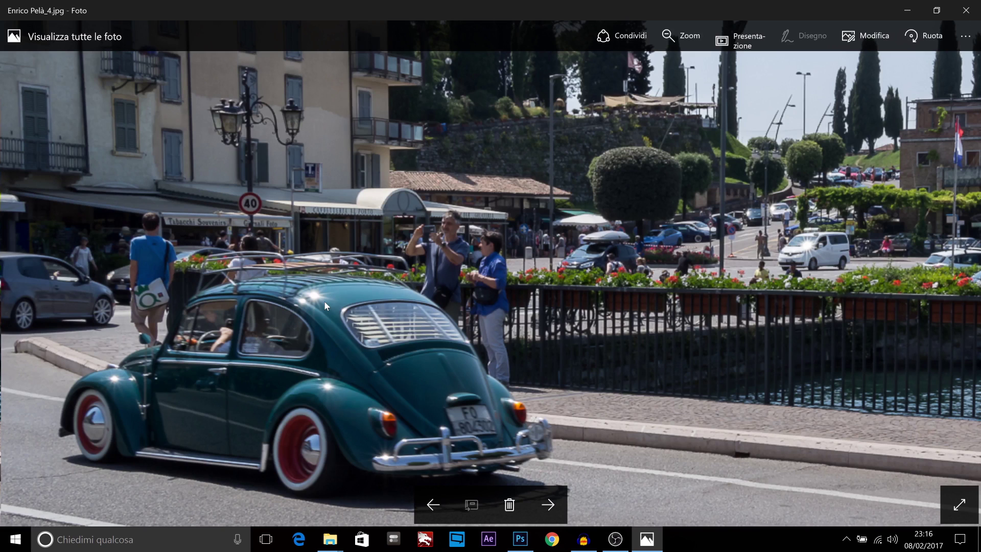
scroll(324, 303, "down", 3)
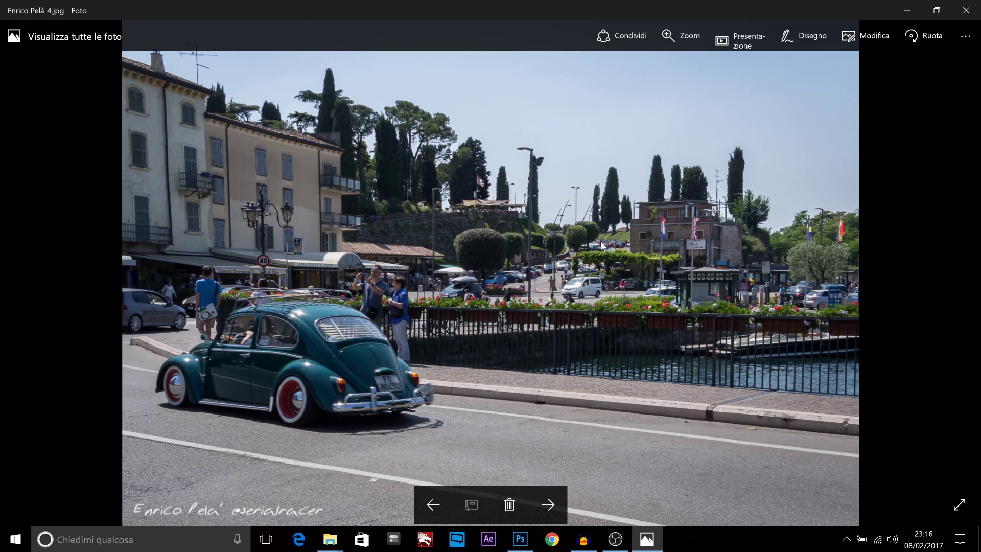
scroll(602, 245, "up", 2)
scroll(655, 243, "up", 2)
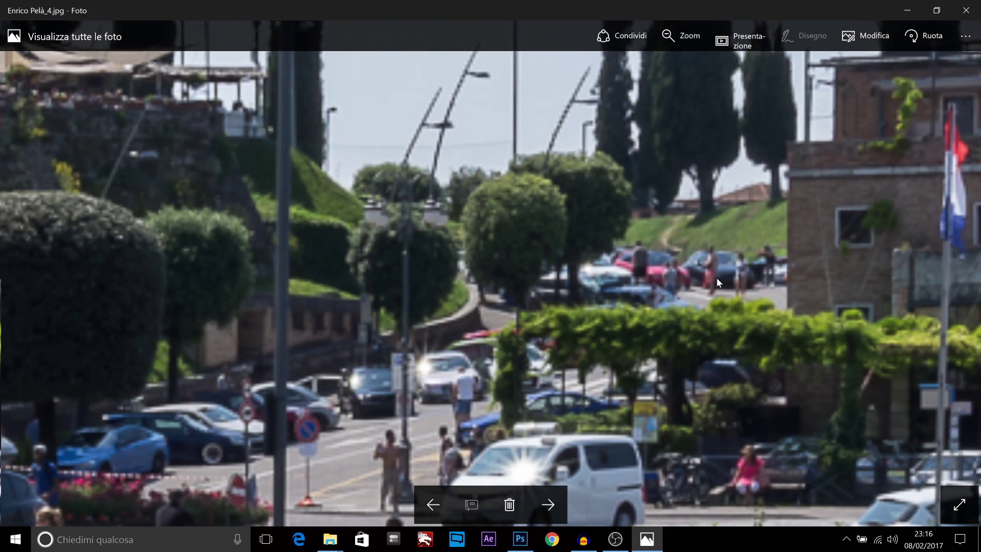
scroll(669, 296, "down", 2)
scroll(669, 296, "up", 1)
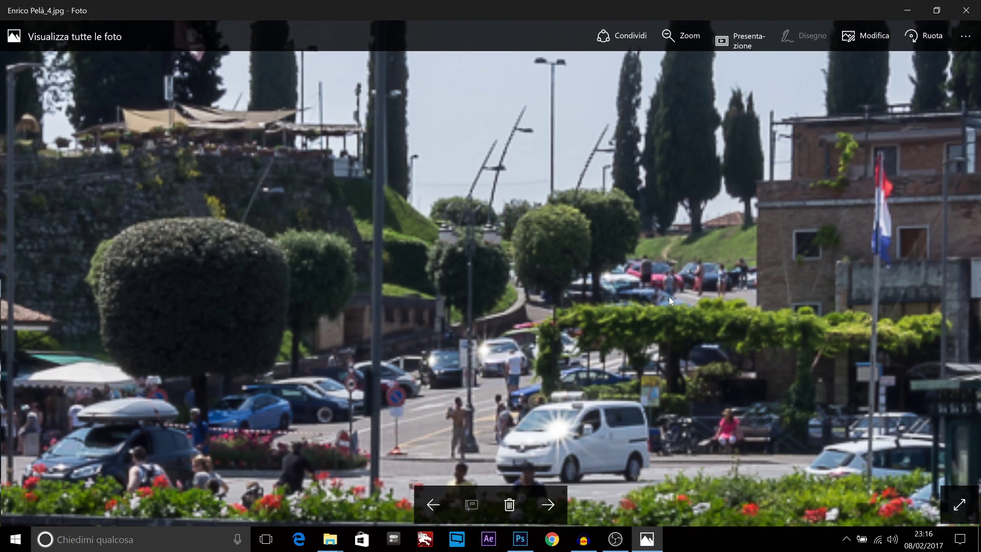
scroll(669, 297, "down", 3)
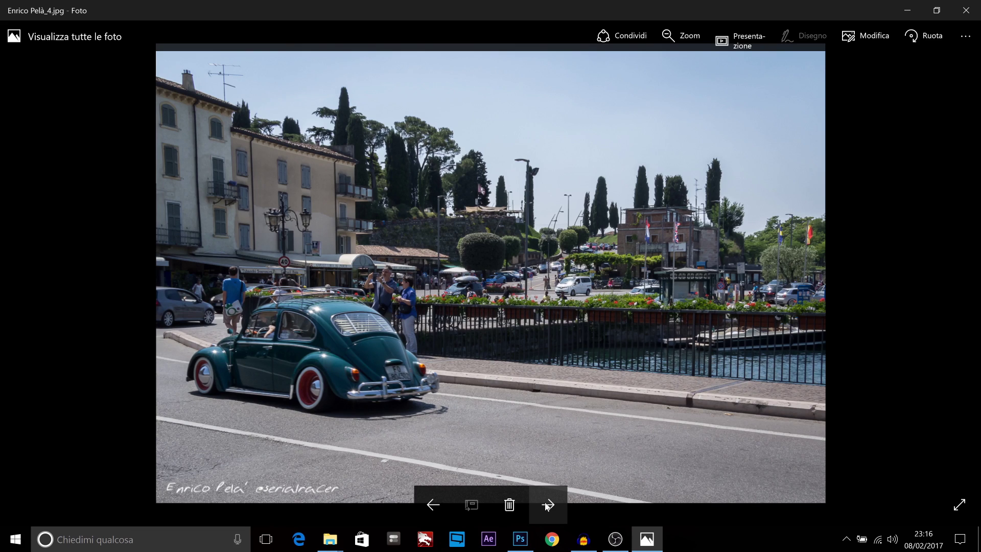
Advance to the black-and-white rally photo and zoom in on the dust-raising car.
left_click(545, 506)
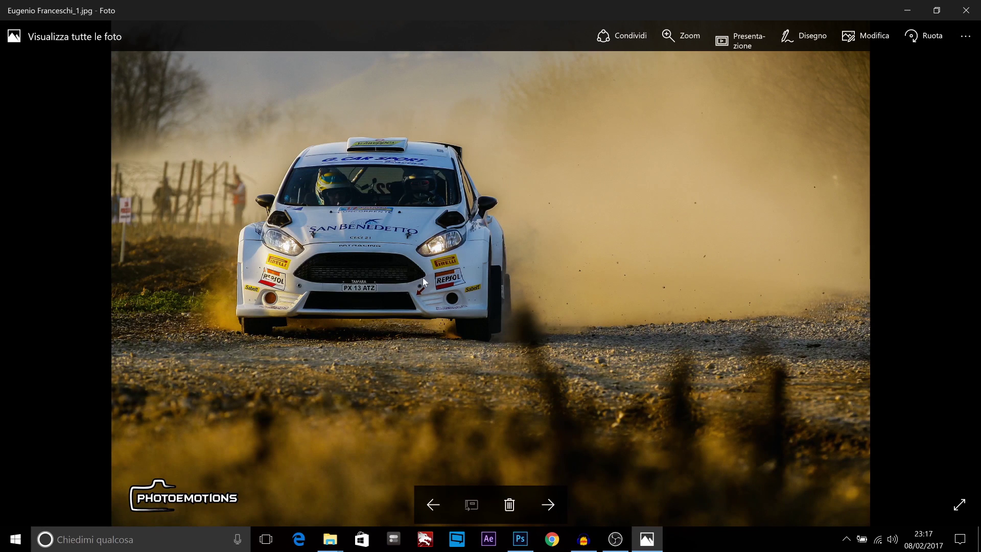
scroll(459, 270, "up", 2)
scroll(461, 271, "down", 1)
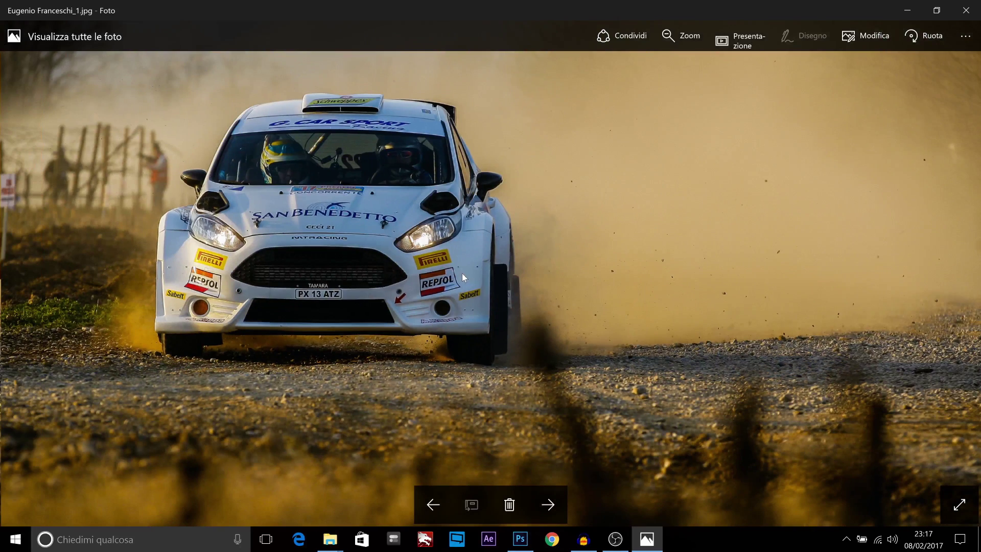
scroll(464, 335, "down", 1)
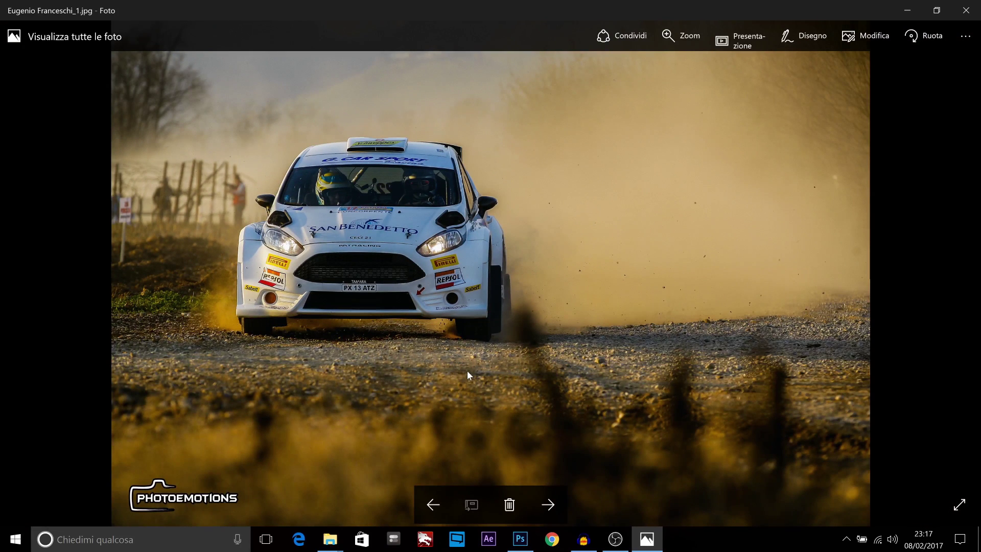
scroll(456, 348, "down", 1)
scroll(455, 348, "up", 2)
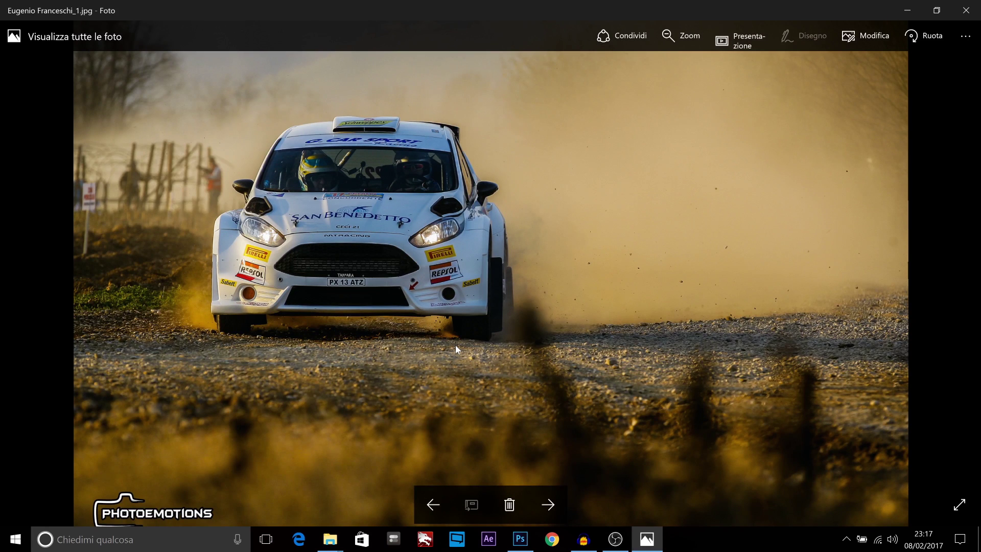
scroll(500, 354, "down", 2)
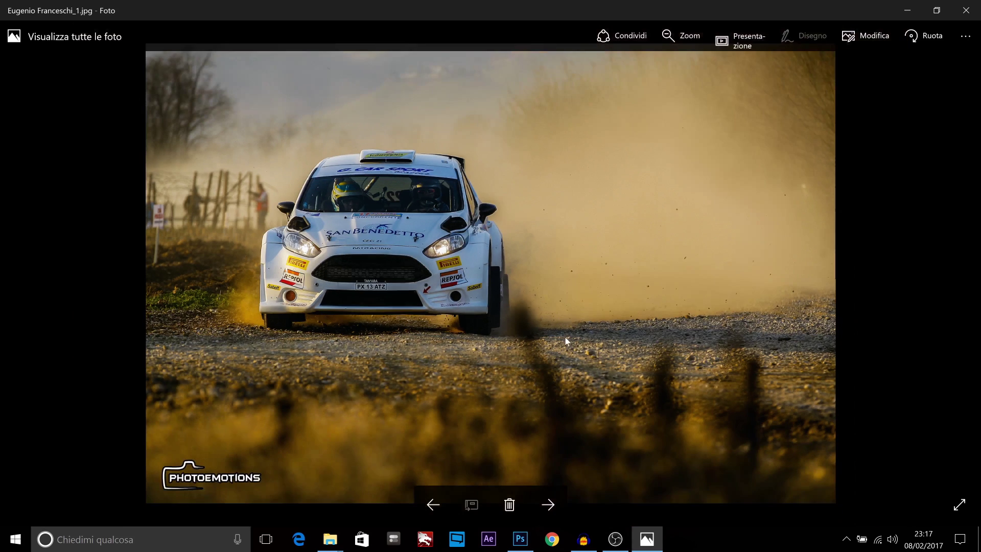
scroll(512, 339, "up", 1)
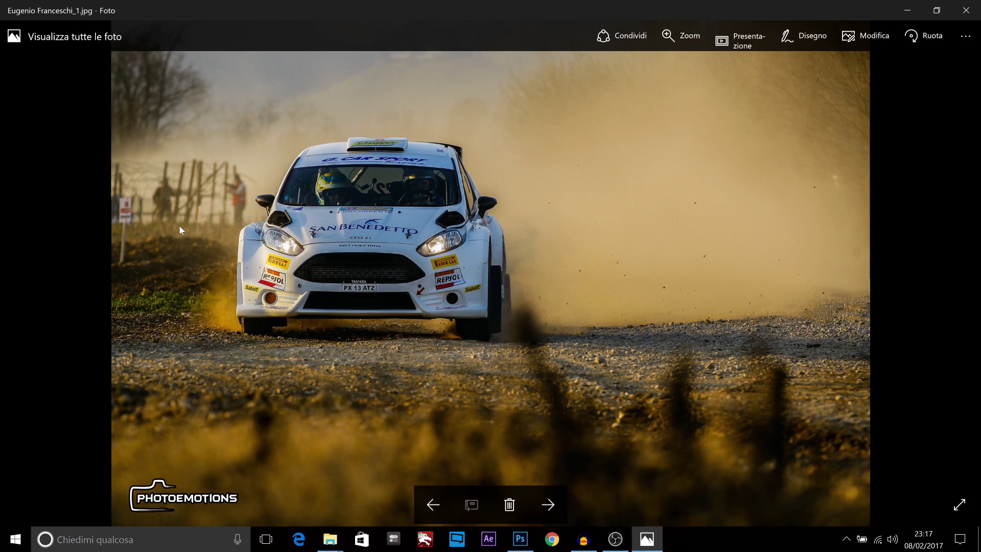
Zoom in on the rally car again, return to the fitted view, and advance.
scroll(167, 201, "up", 1)
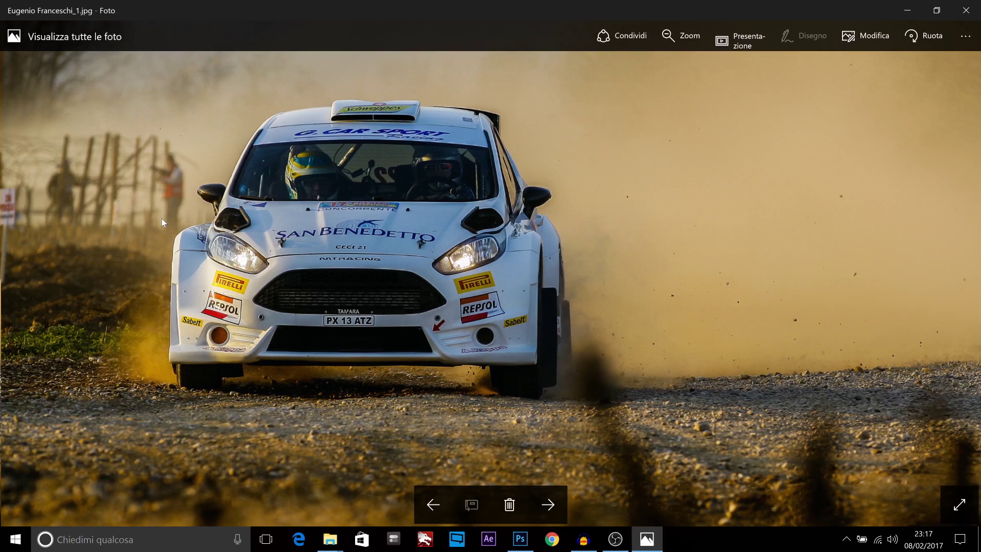
scroll(78, 211, "up", 1)
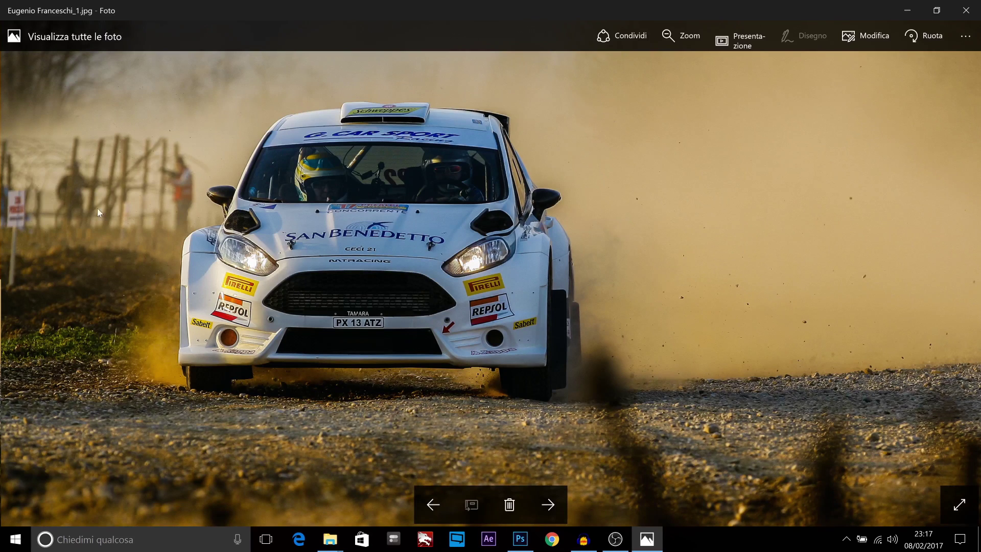
scroll(271, 228, "up", 1)
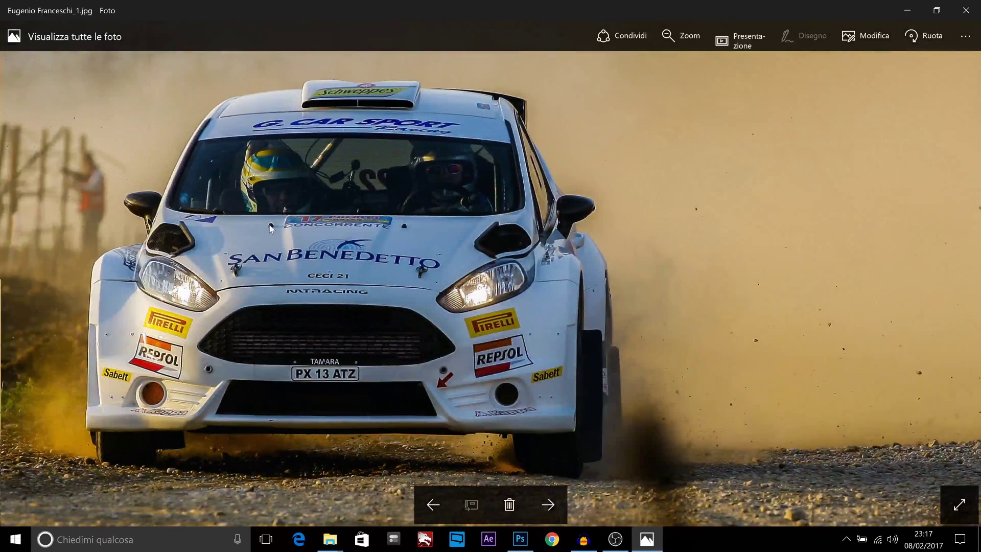
scroll(270, 228, "down", 1)
scroll(270, 228, "down", 1)
scroll(280, 219, "down", 1)
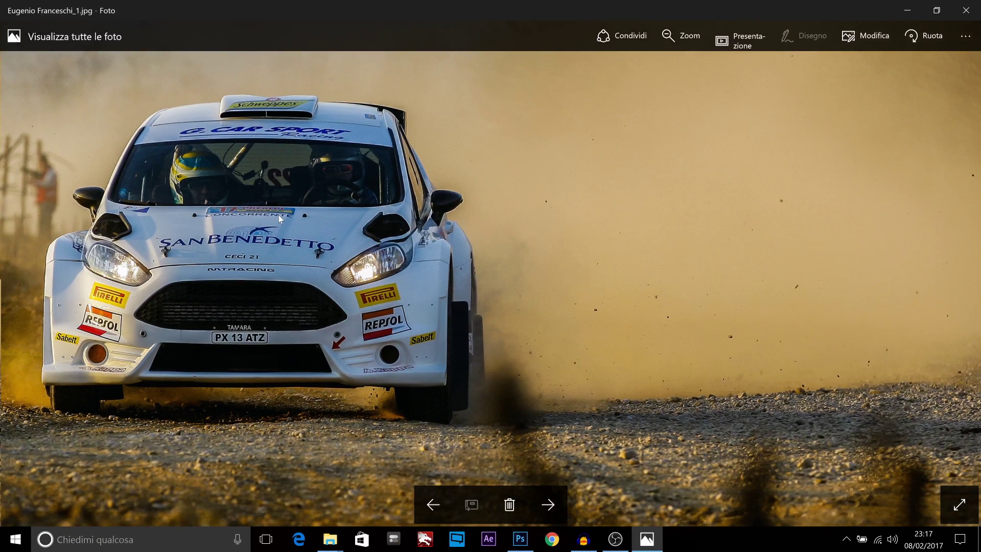
scroll(307, 214, "down", 1)
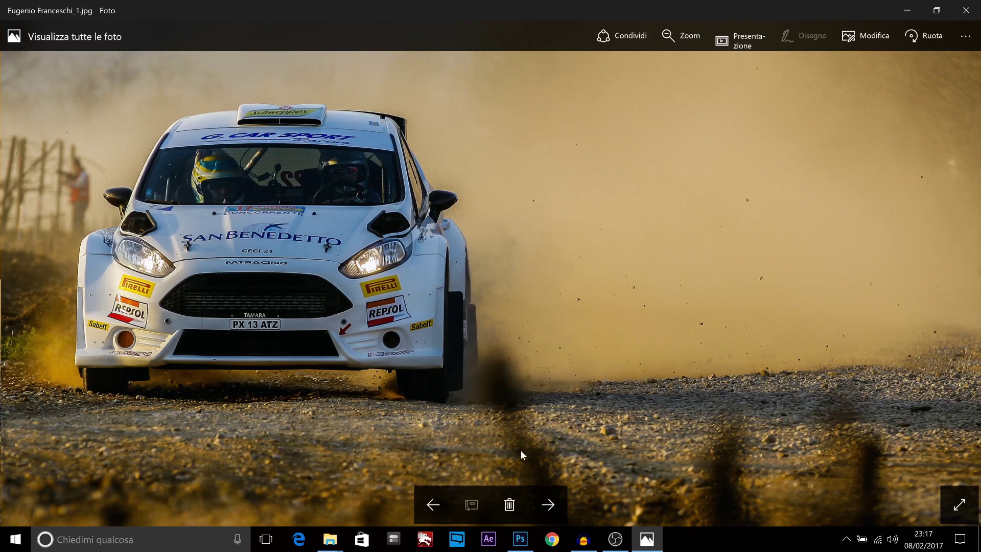
scroll(492, 389, "down", 2)
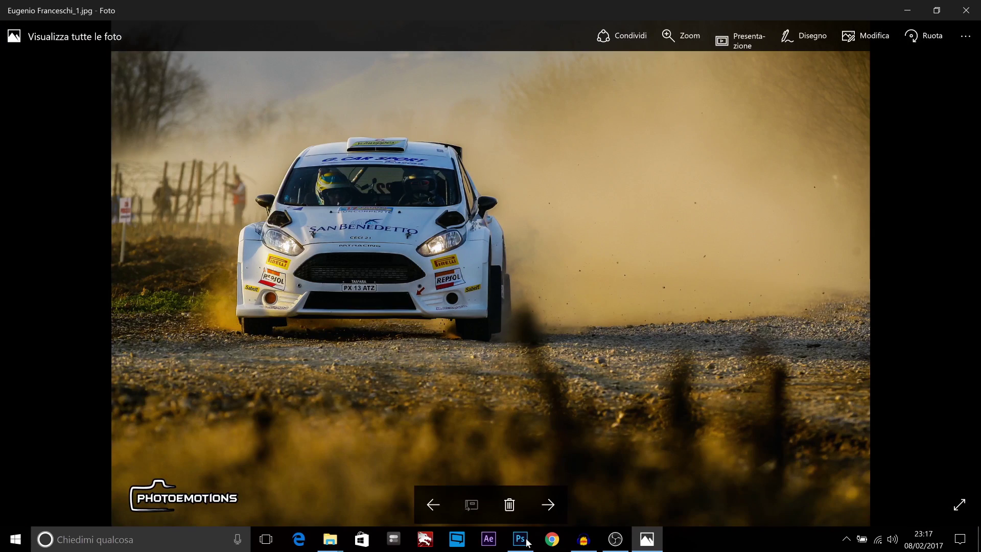
left_click(554, 512)
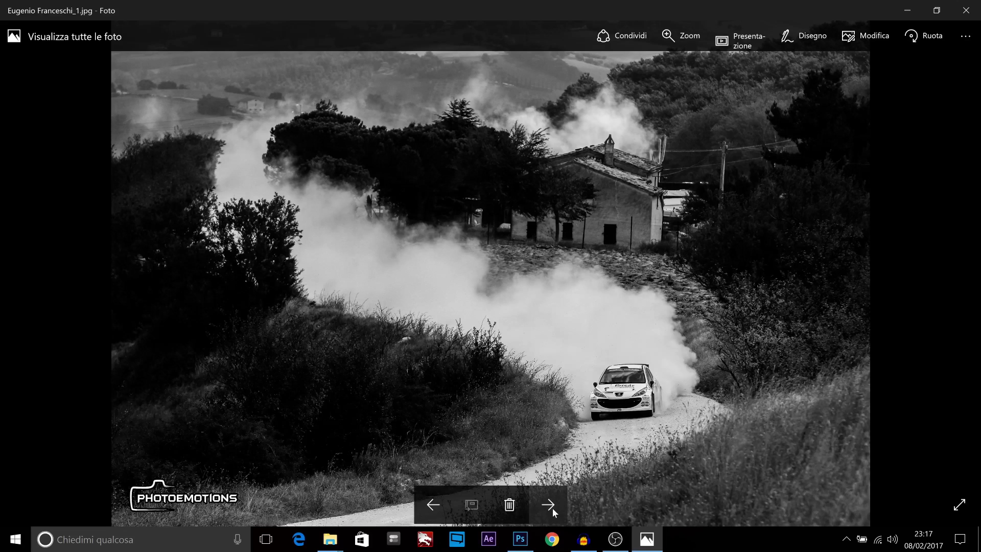
Switch the black-and-white rally photo to full-screen view.
left_click(554, 512)
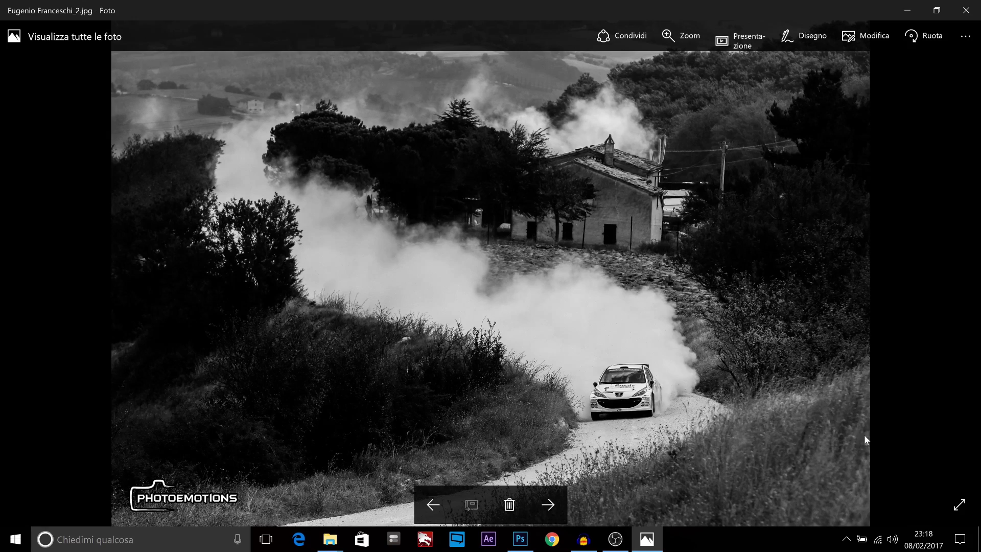
left_click(959, 504)
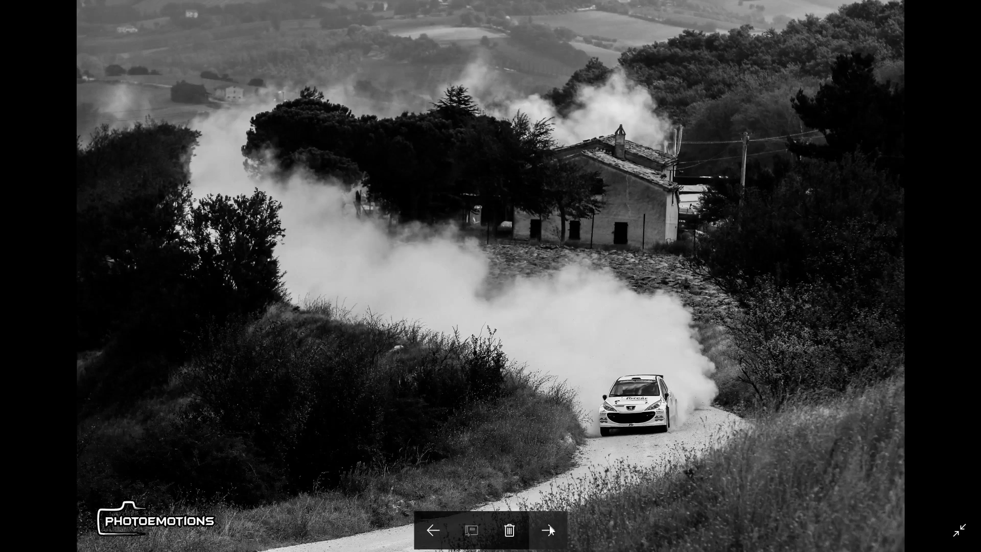
Advance to the stone barn photo with the red rally car and zoom in on the barn.
left_click(547, 529)
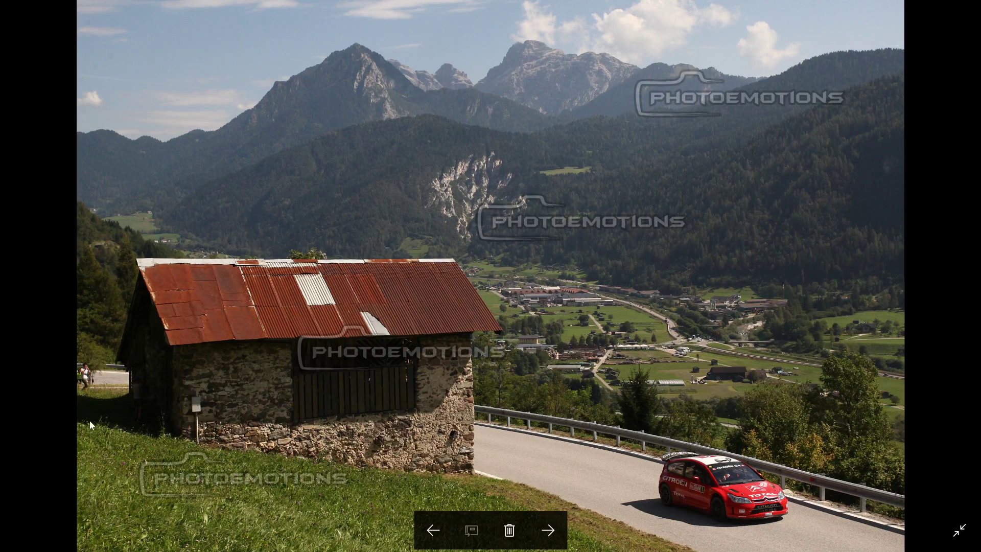
scroll(83, 388, "up", 1)
scroll(90, 377, "up", 1)
scroll(10, 345, "up", 1)
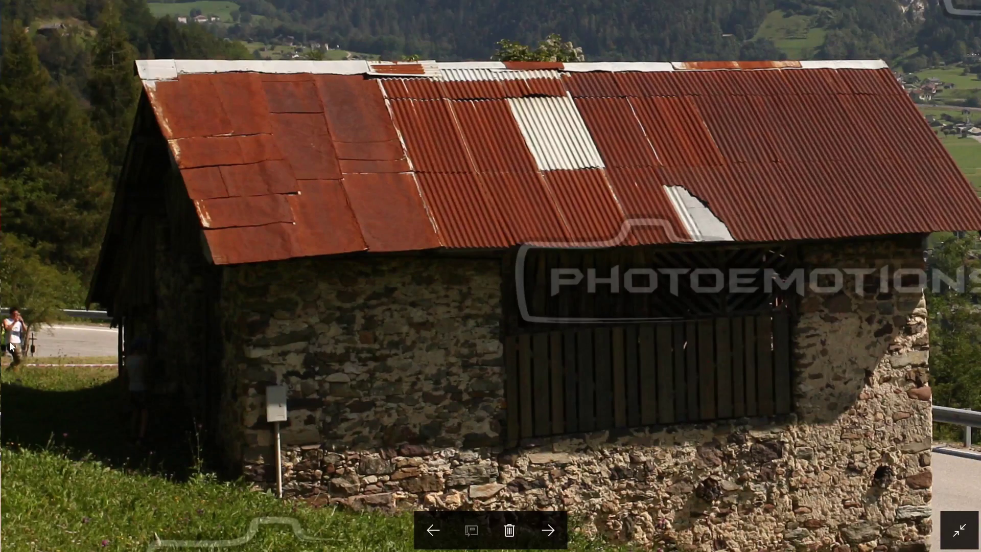
scroll(11, 345, "up", 1)
scroll(82, 352, "down", 1)
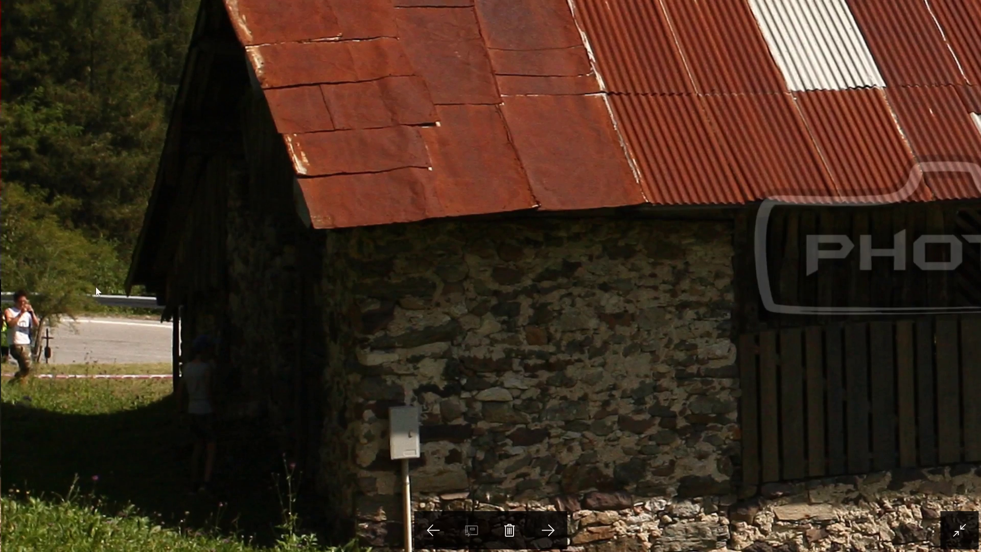
scroll(102, 285, "down", 1)
scroll(104, 287, "down", 1)
Zoom in again, pan up to reveal more road, and return to the fitted view.
scroll(540, 317, "up", 1)
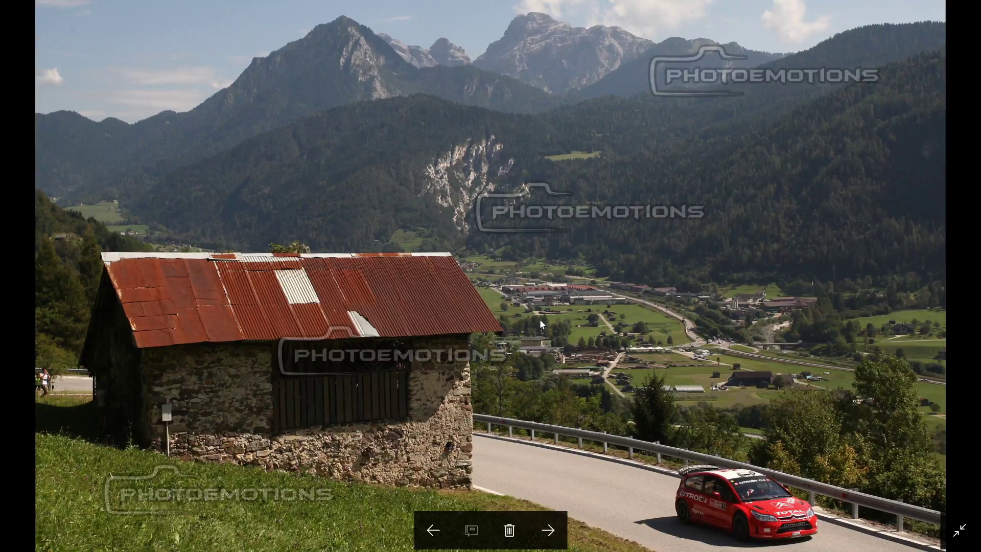
scroll(539, 318, "up", 1)
scroll(539, 318, "down", 1)
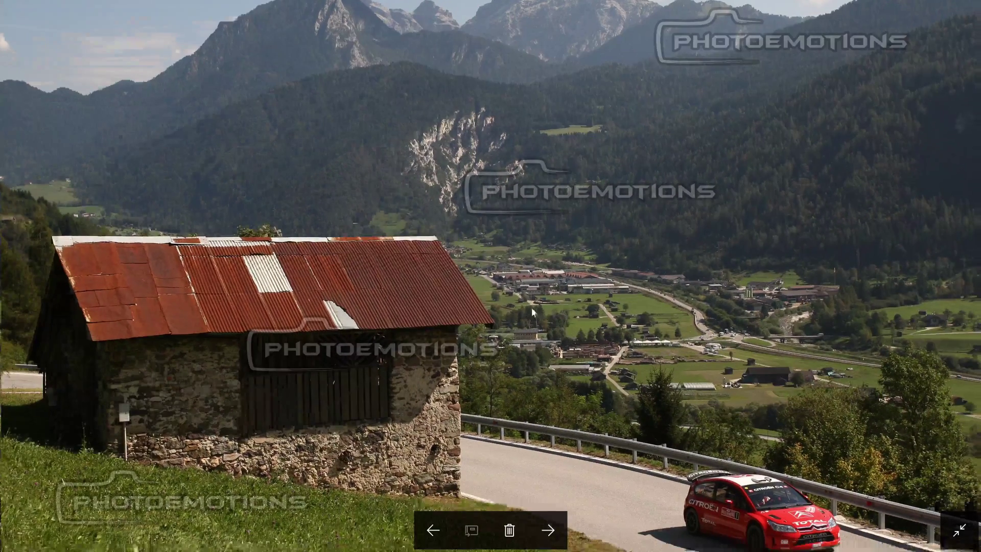
left_click_drag(530, 289, 534, 259)
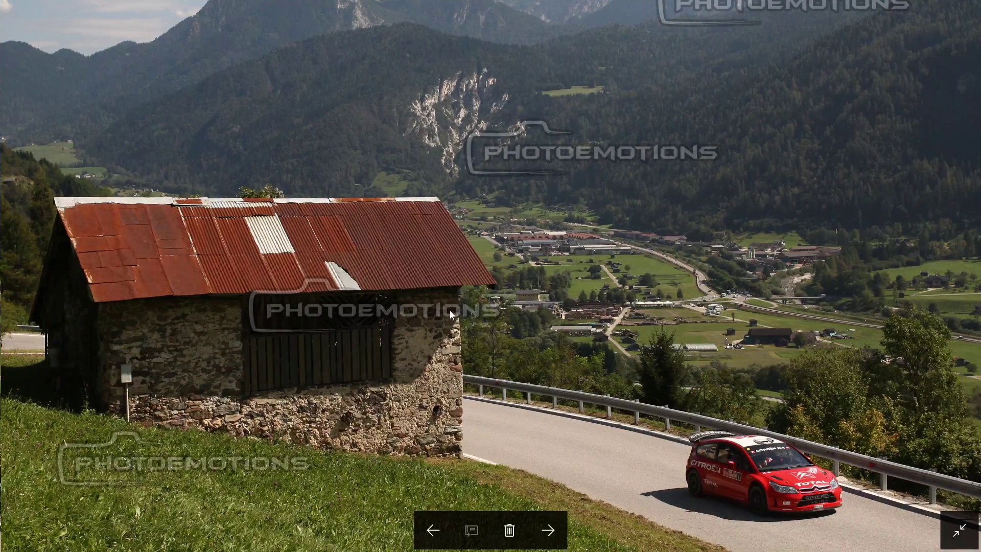
scroll(449, 311, "down", 2)
scroll(228, 381, "up", 1)
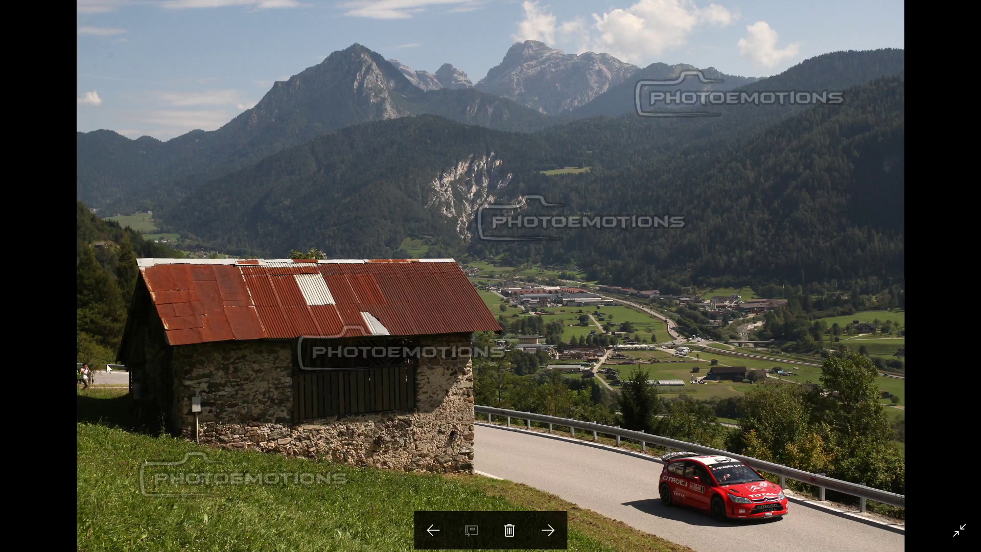
Advance to the purple number 113 BMW drift photo, zoom in on its front, then fit it back.
left_click(550, 527)
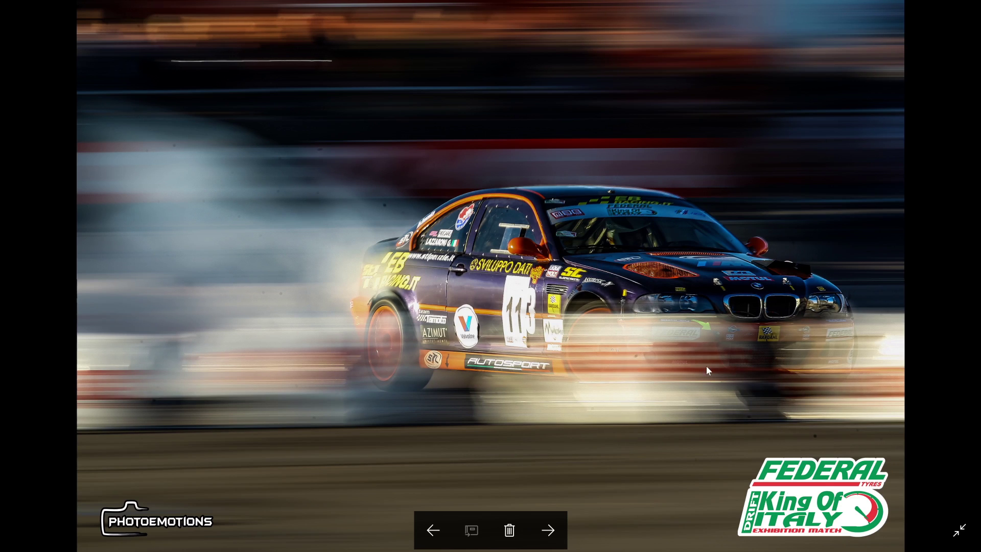
scroll(735, 300, "up", 2)
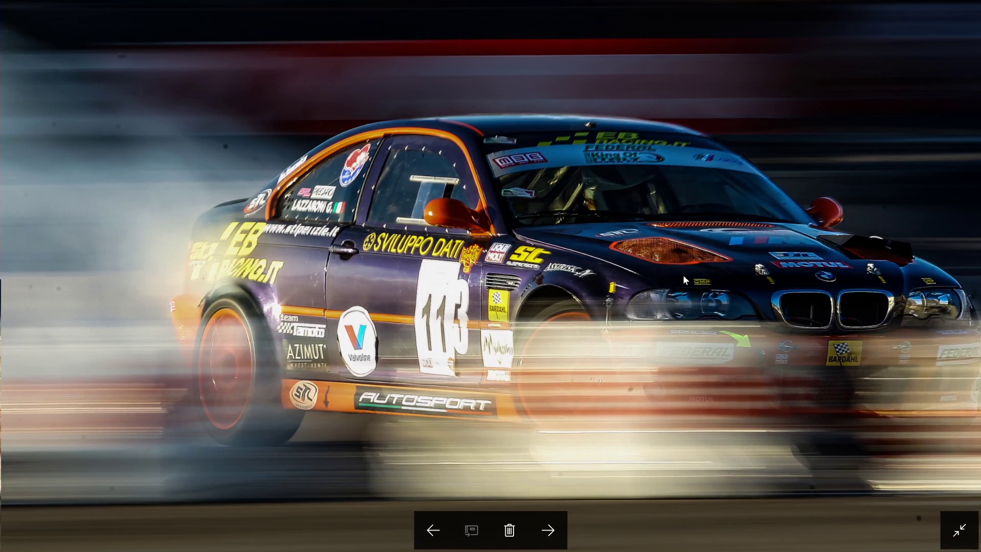
scroll(682, 275, "up", 2)
scroll(625, 268, "down", 1)
scroll(624, 268, "down", 1)
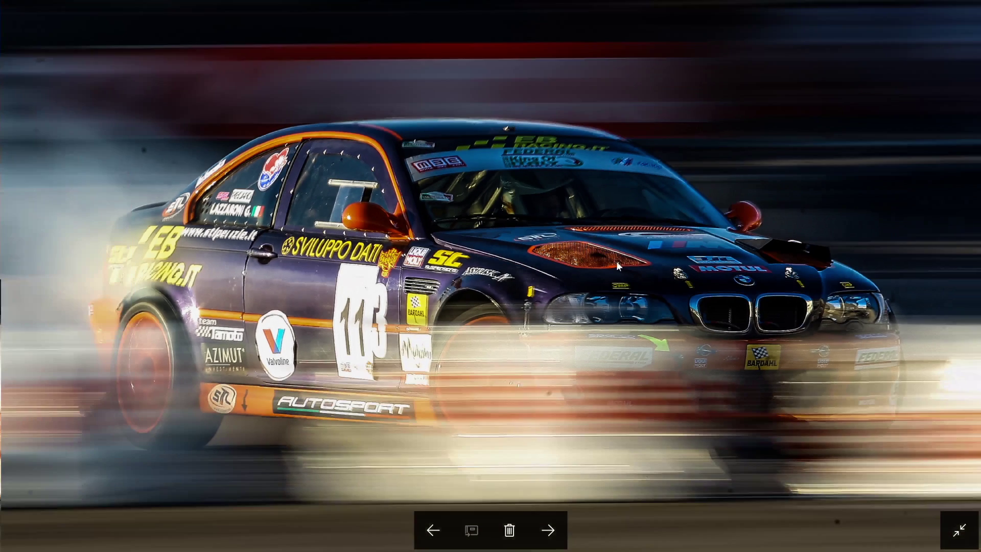
scroll(571, 299, "down", 1)
scroll(575, 290, "down", 1)
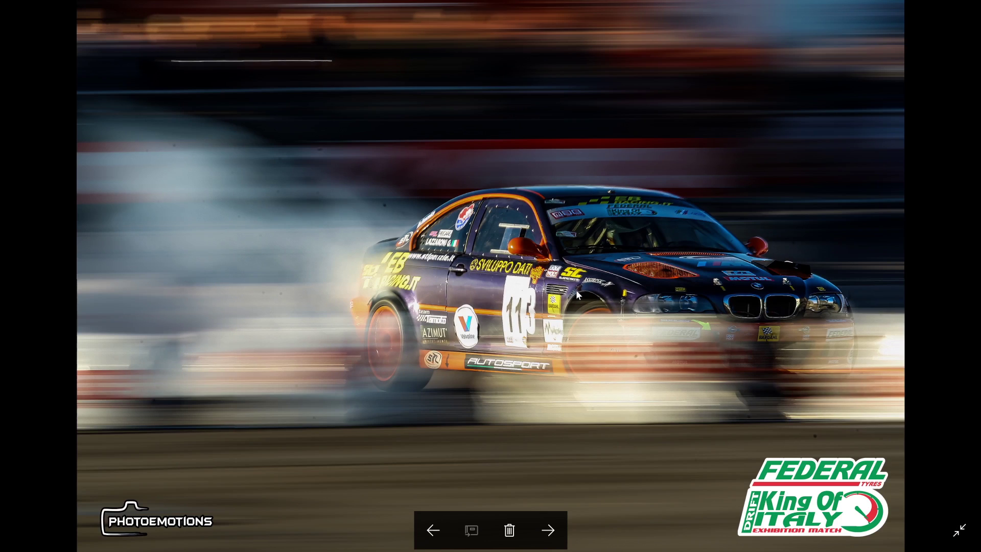
scroll(614, 249, "down", 1)
scroll(422, 230, "up", 1)
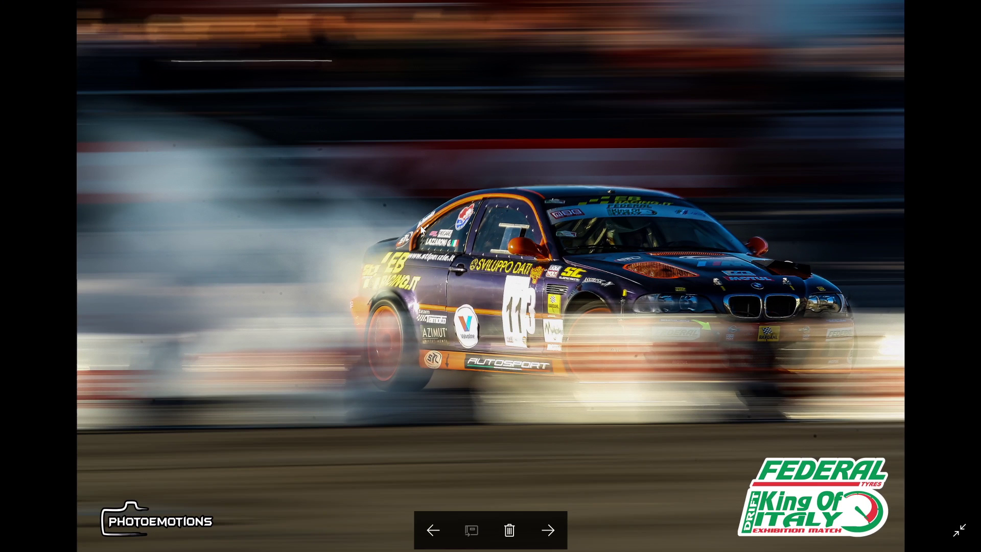
right_click(423, 227)
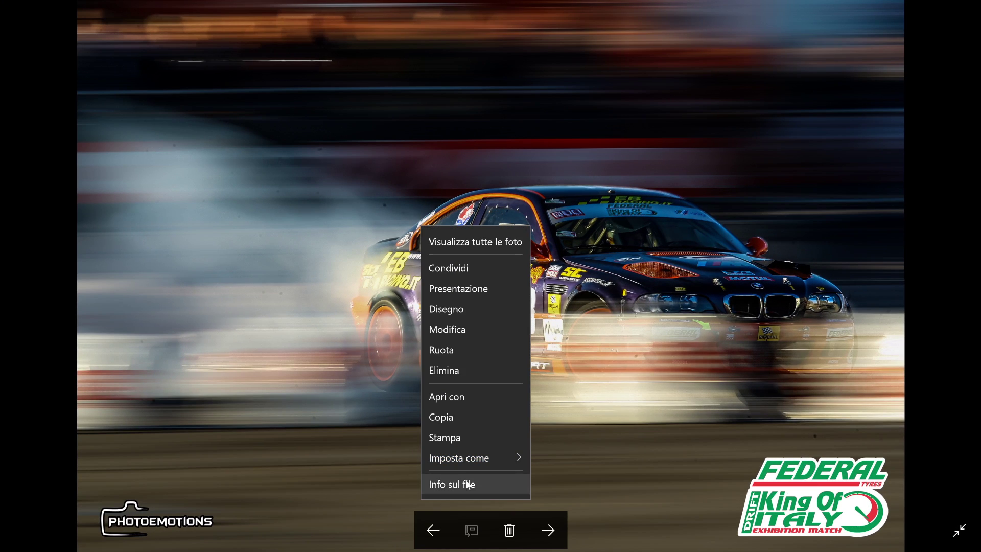
left_click(467, 484)
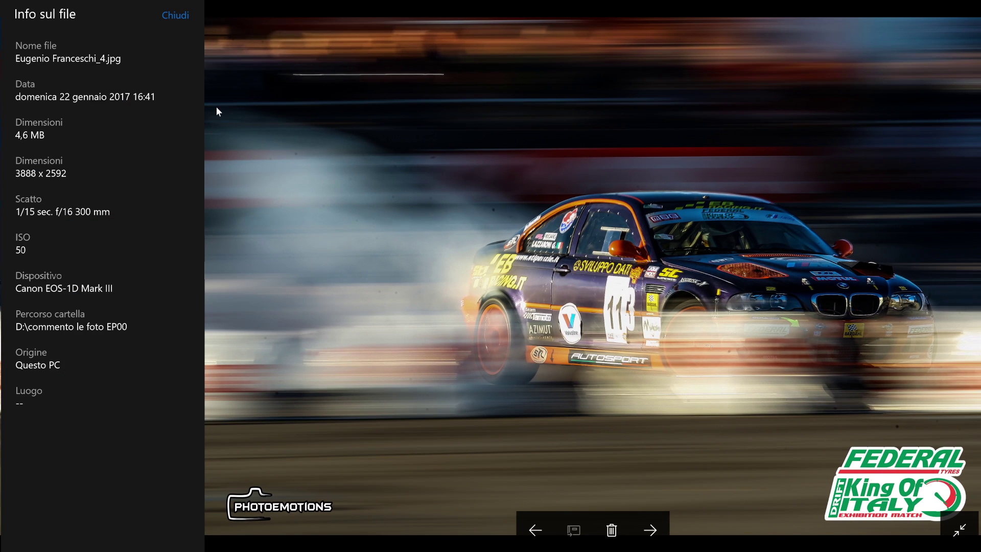
left_click(182, 21)
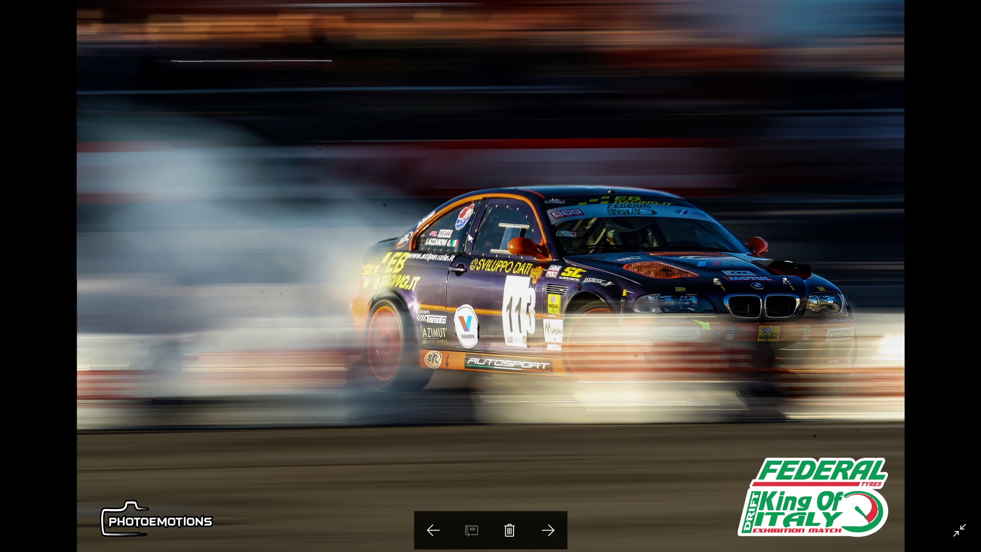
scroll(197, 205, "up", 2)
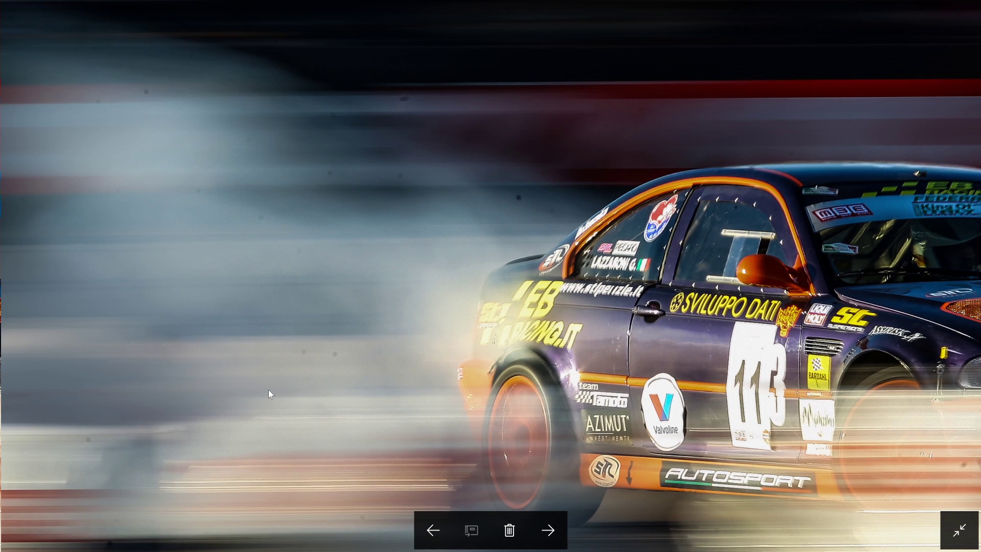
scroll(308, 352, "down", 2)
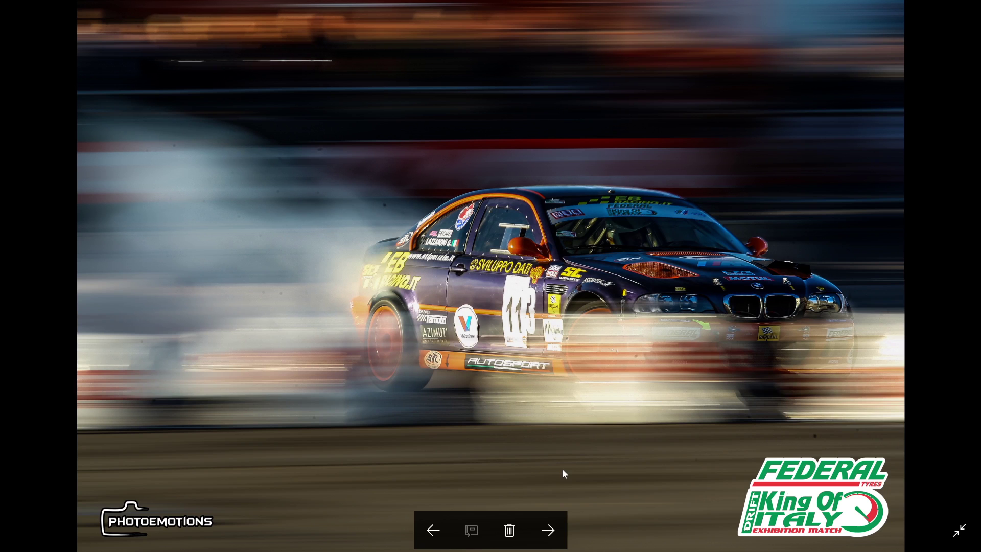
Advance to the white TOTAL Peugeot rally photo, zoom and pan across its front, then zoom out.
left_click(548, 527)
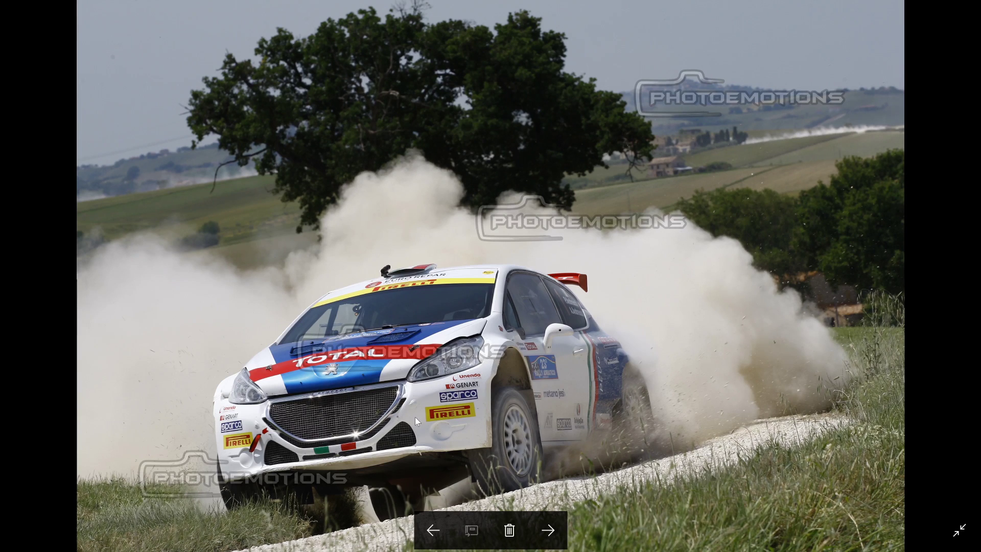
scroll(415, 417, "up", 3)
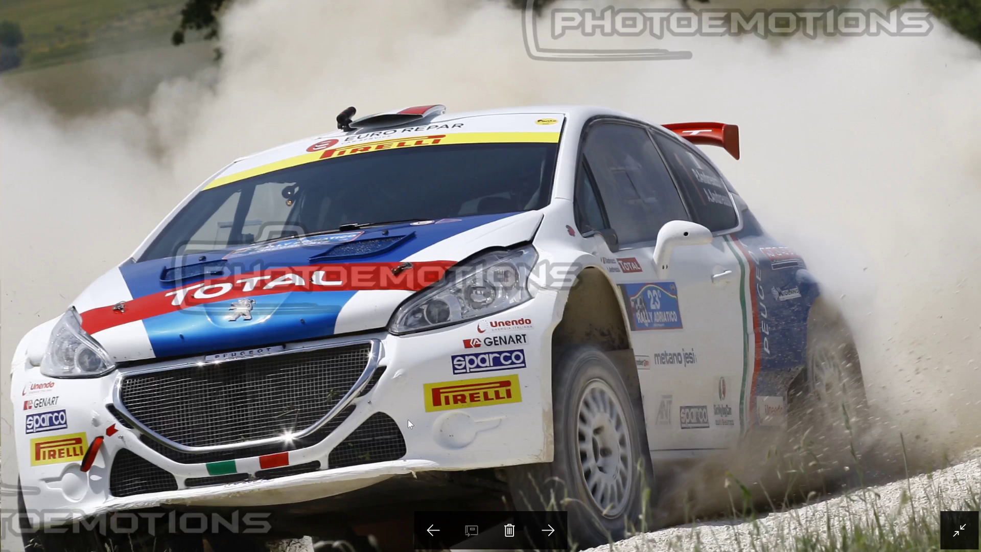
left_click_drag(407, 419, 532, 334)
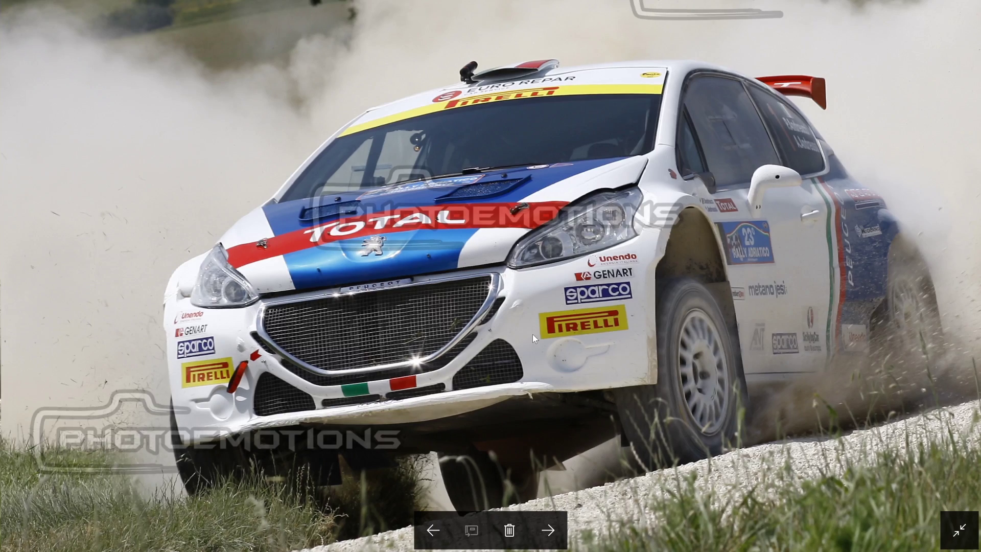
scroll(533, 334, "down", 3)
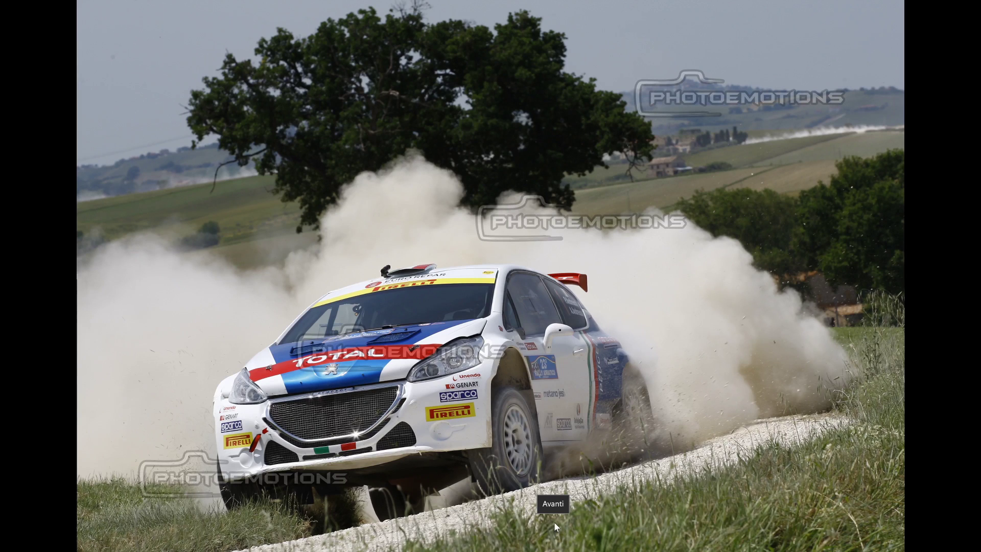
Advance to the BMW drifting photo, review its Info sul file panel, then close it.
left_click(557, 532)
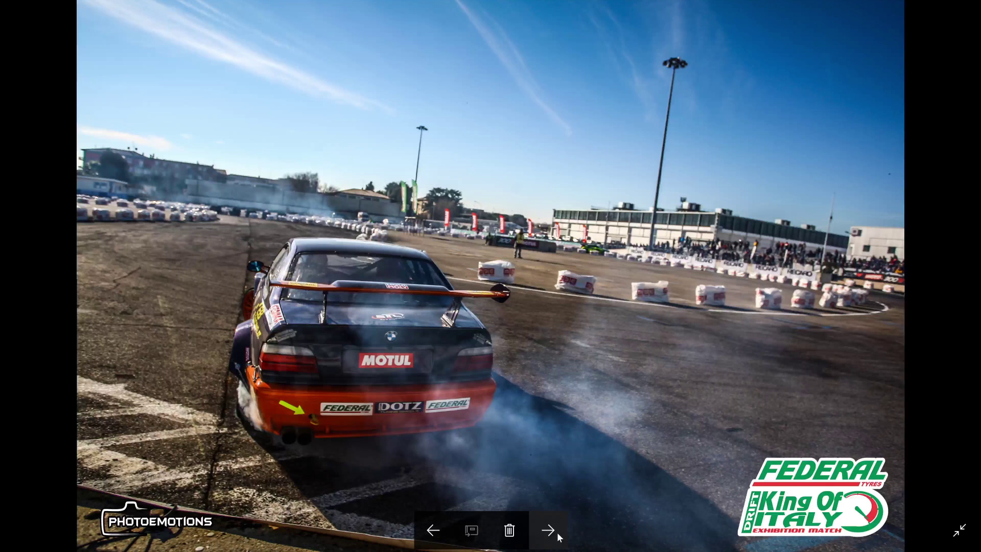
right_click(508, 271)
left_click(528, 263)
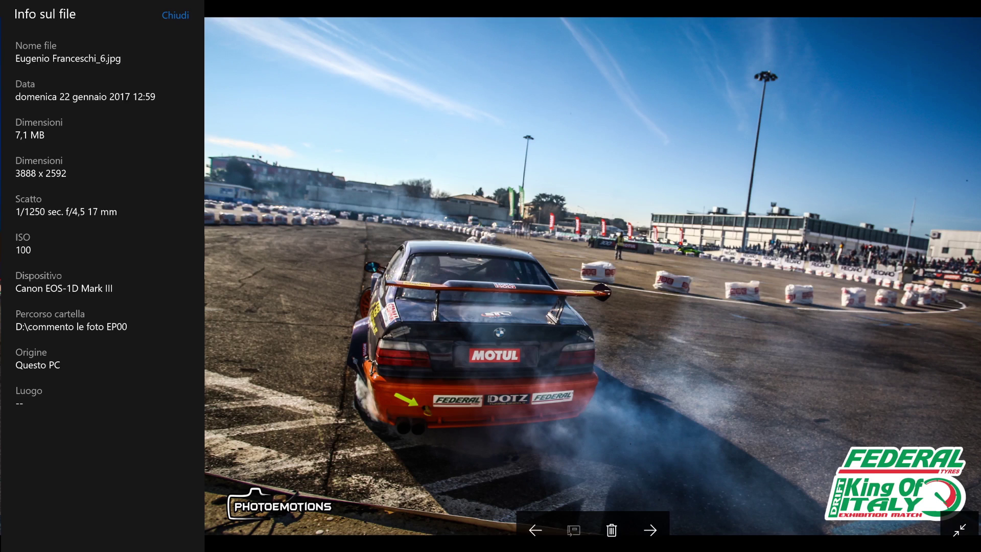
left_click(185, 16)
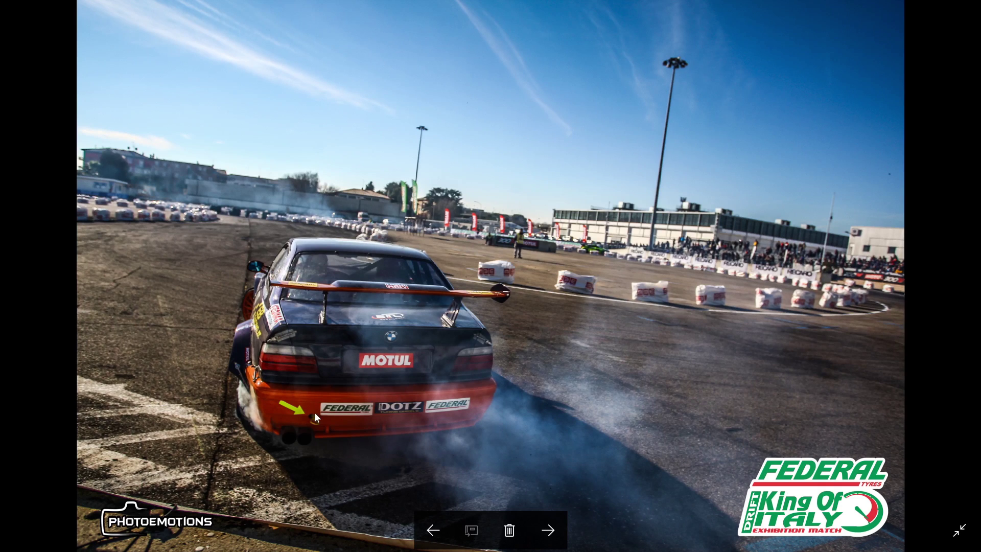
Advance to the green #99 SEAT photo and exit full screen to a normal window.
left_click(555, 530)
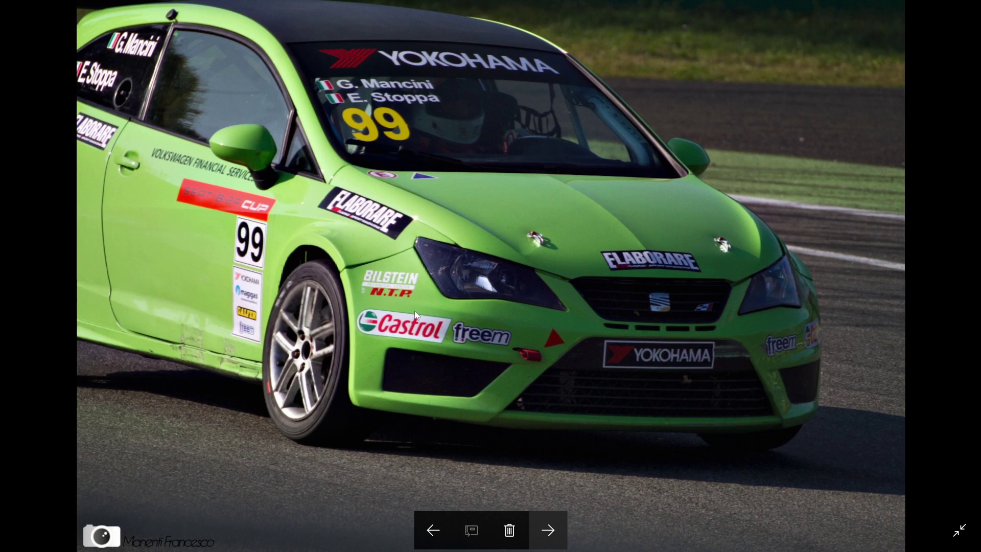
left_click(963, 527)
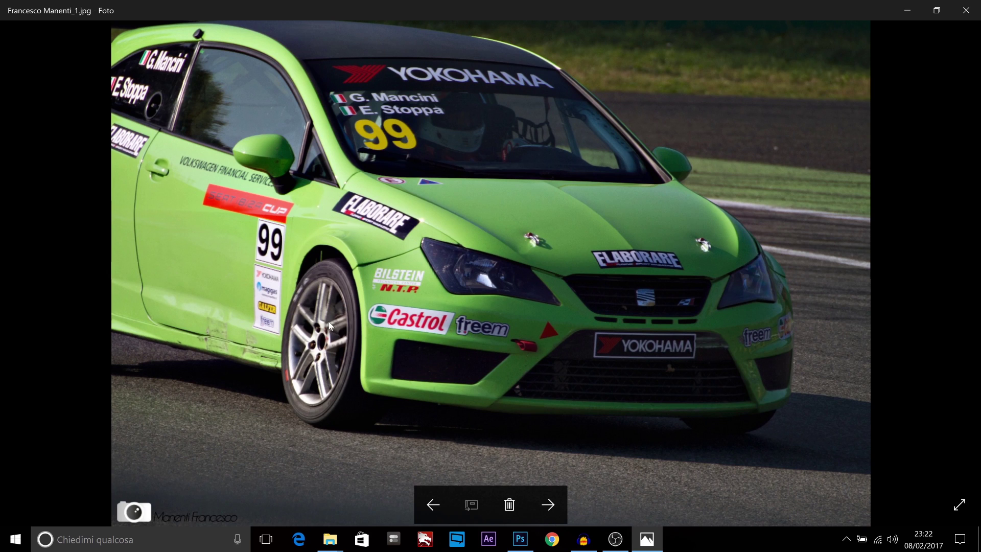
Zoom into the #99 SEAT's front wheel and decals, zoom back out, and restore full screen.
scroll(322, 312, "up", 1)
scroll(305, 344, "up", 1)
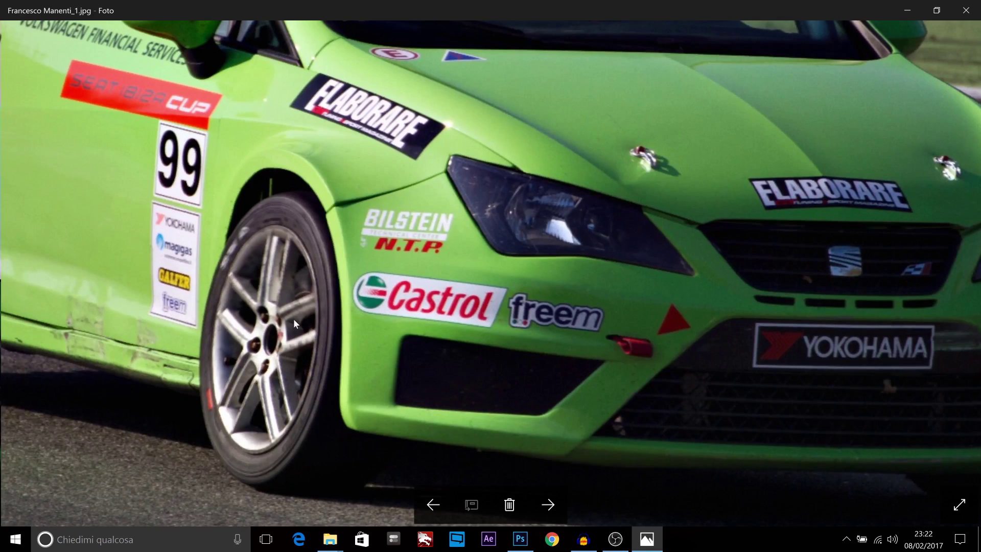
scroll(306, 312, "up", 1)
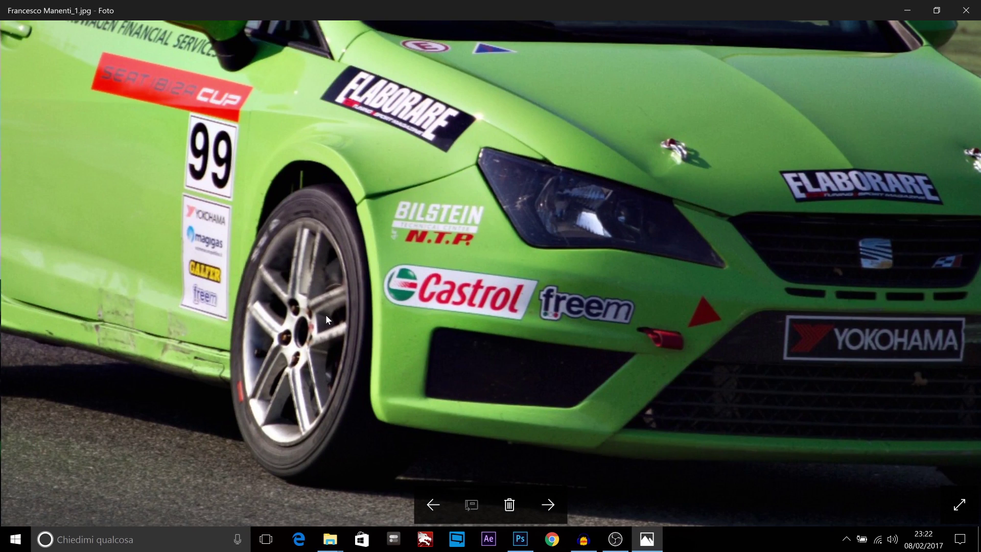
scroll(326, 314, "down", 3)
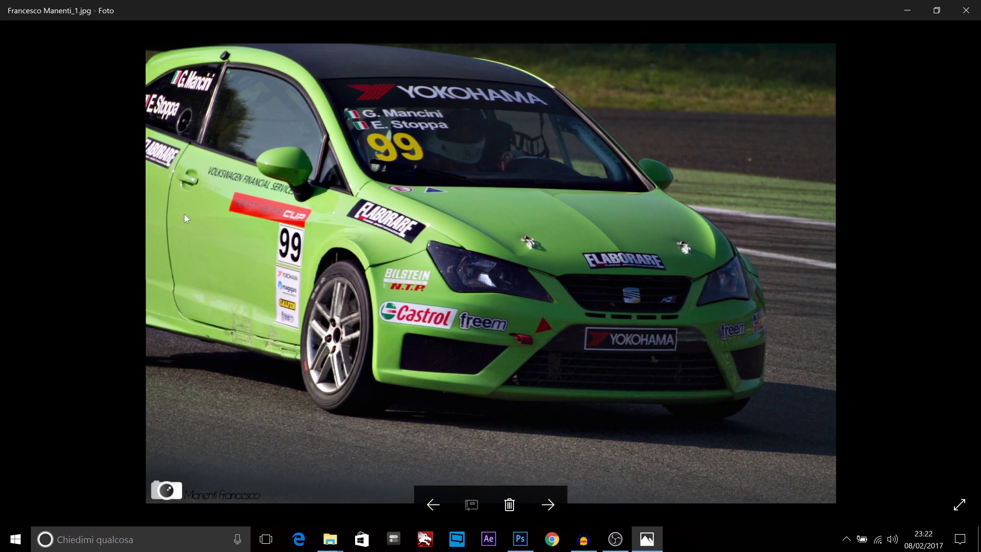
scroll(498, 279, "down", 1)
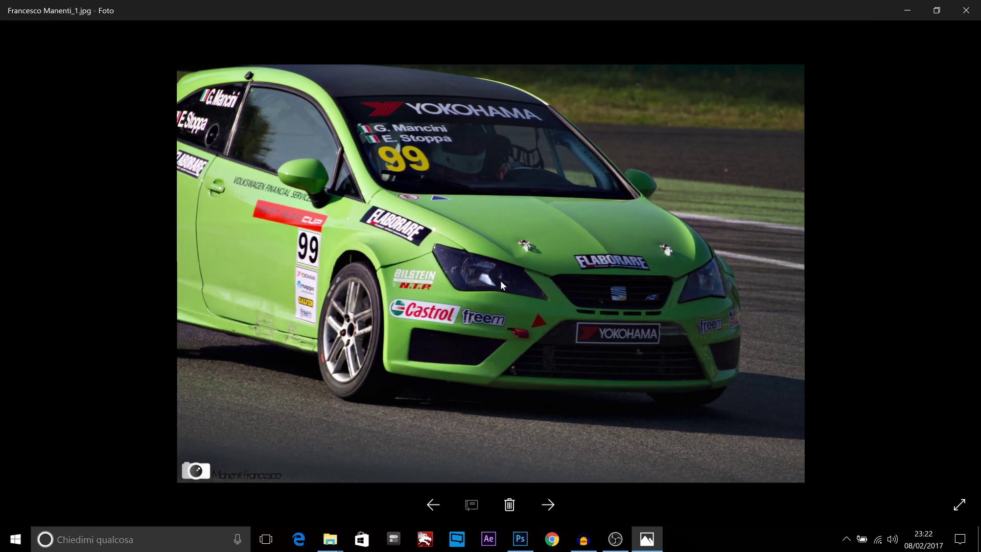
left_click(959, 505)
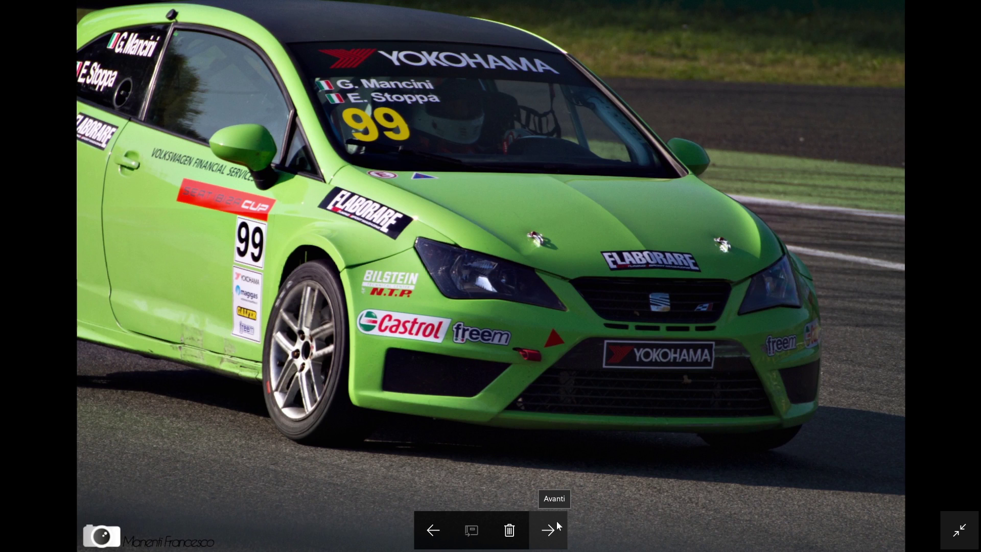
Advance to the yellow #114 SEAT photo, zoom into its door, pan toward the rear, and zoom out.
left_click(557, 520)
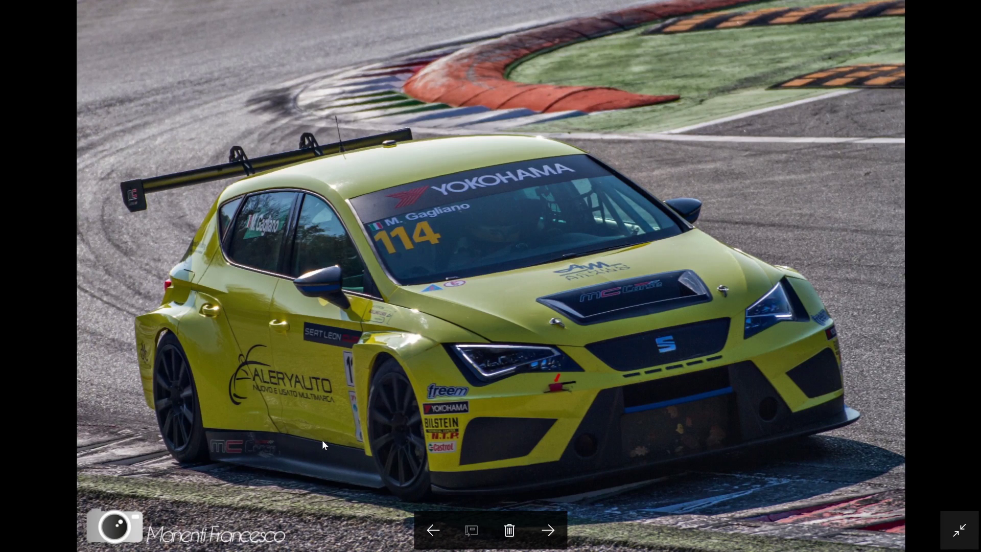
scroll(322, 439, "up", 2)
scroll(356, 421, "up", 1)
scroll(465, 344, "up", 1)
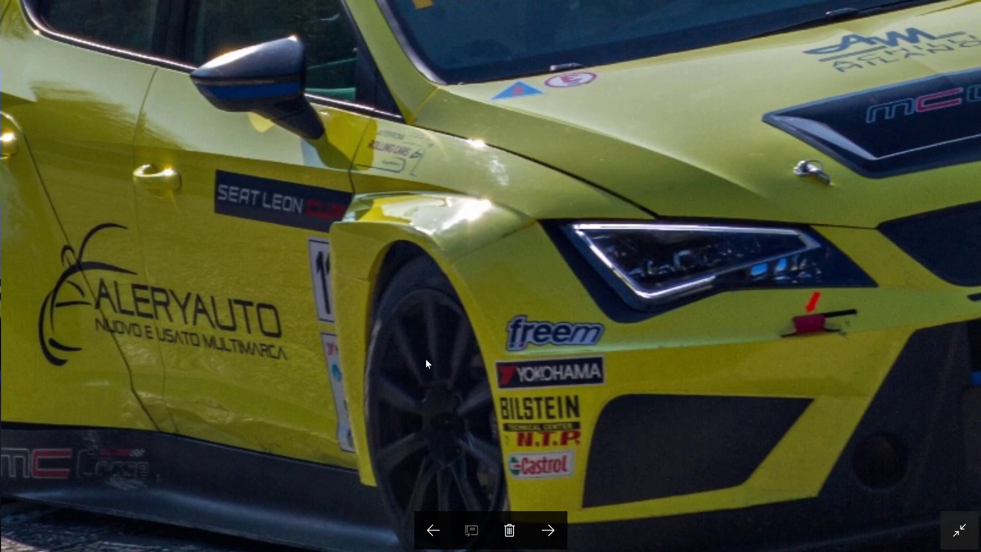
scroll(398, 361, "down", 2)
scroll(128, 334, "up", 2)
left_click_drag(54, 339, 208, 326)
scroll(212, 335, "down", 1)
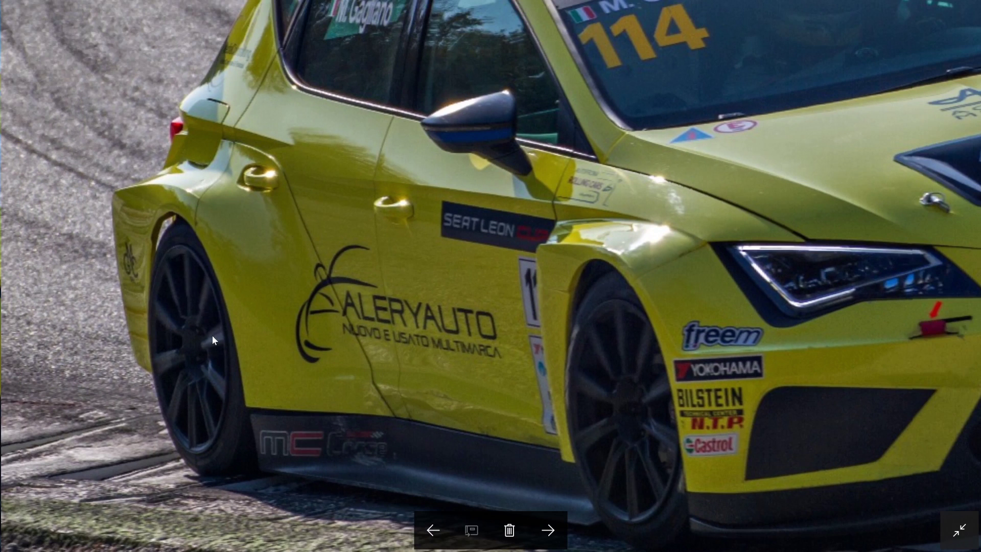
scroll(204, 333, "down", 1)
scroll(195, 292, "up", 1)
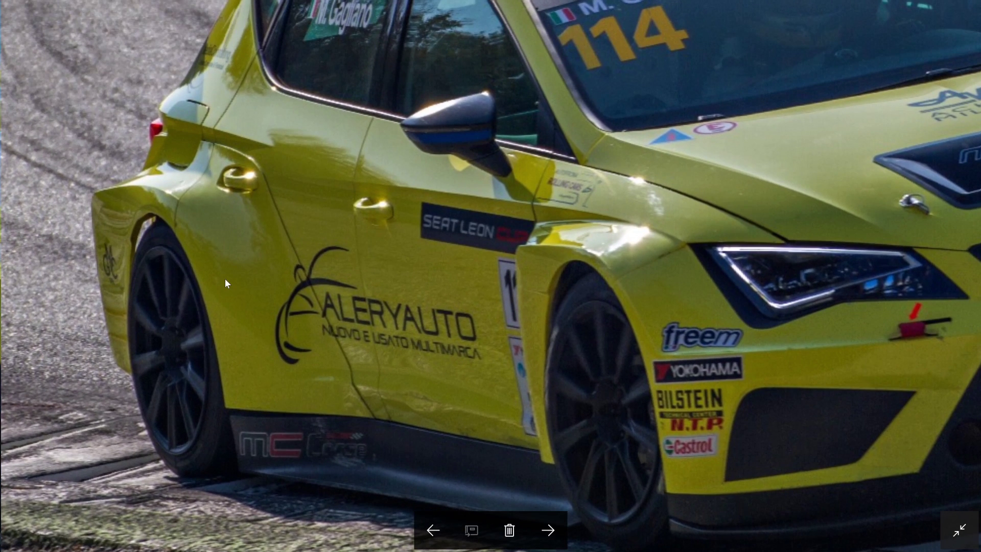
scroll(225, 278, "down", 1)
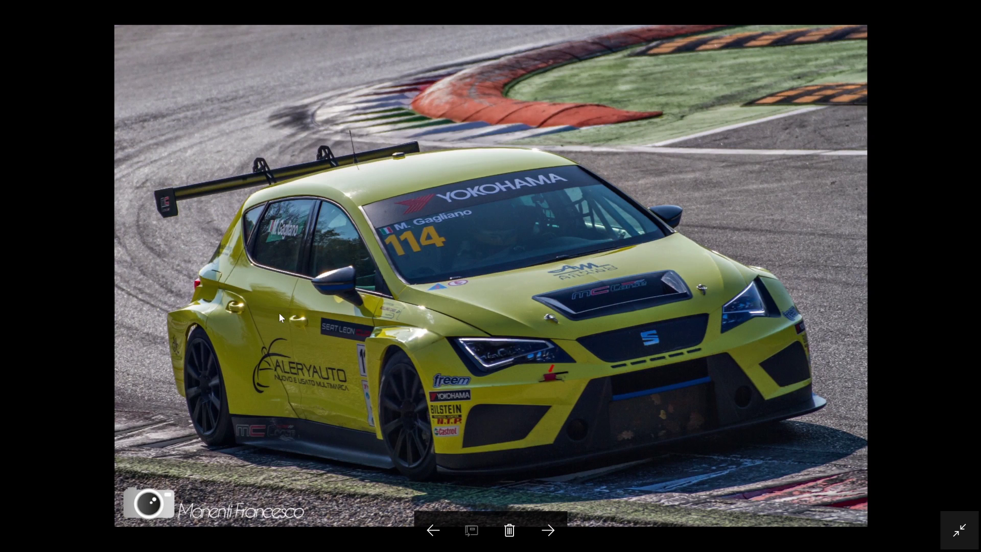
right_click(386, 317)
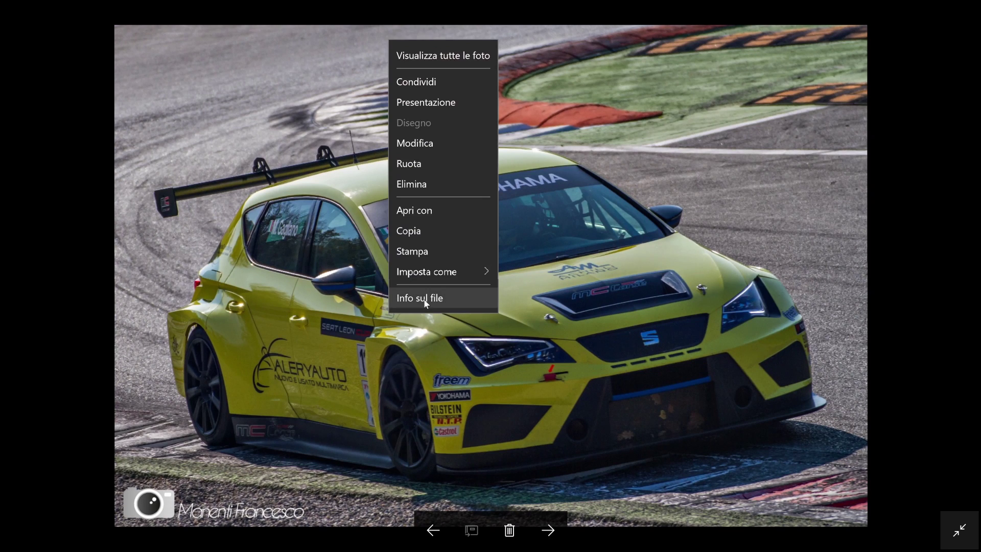
left_click(424, 300)
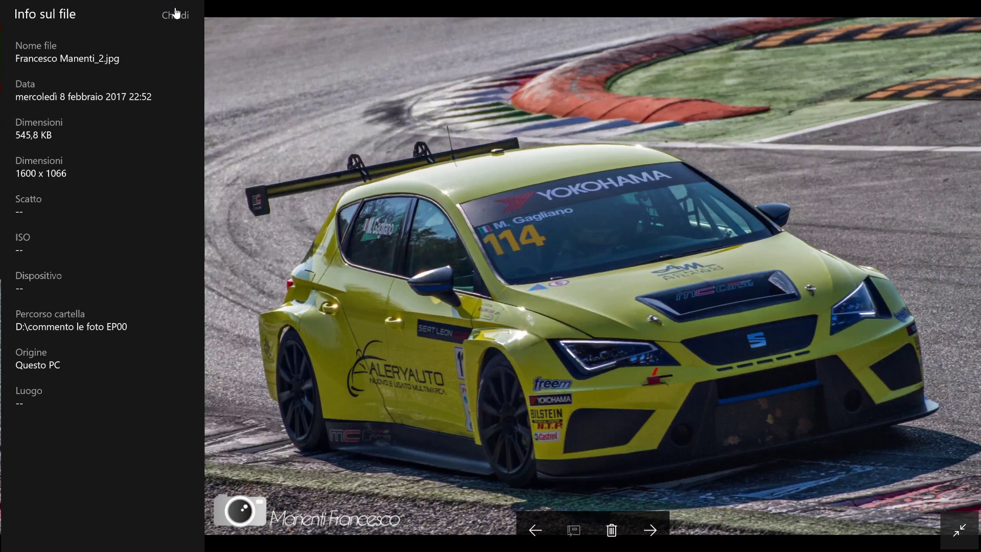
left_click(178, 15)
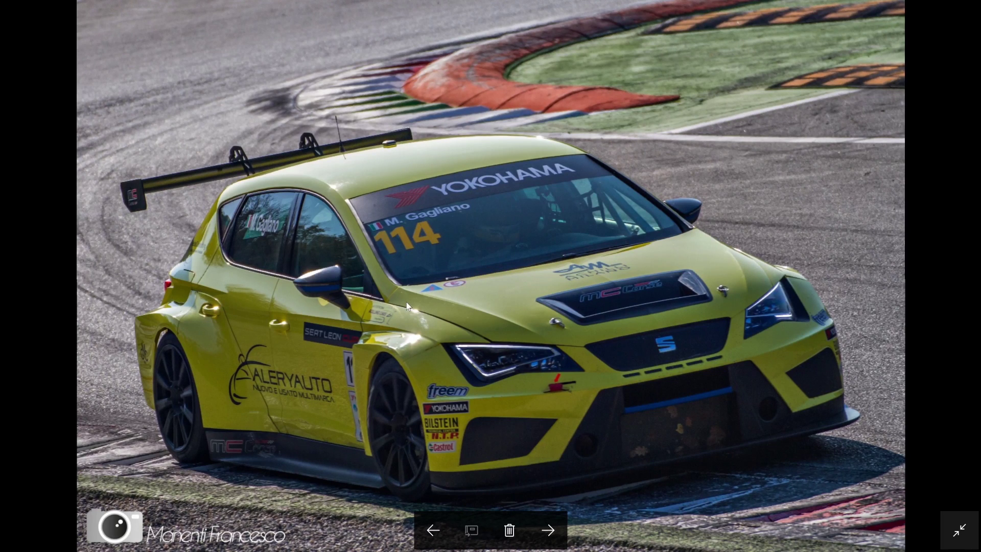
Advance to the red #112 SEAT photo, check its file info (557,7 KB, 1600 x 1066), then close it.
left_click(547, 529)
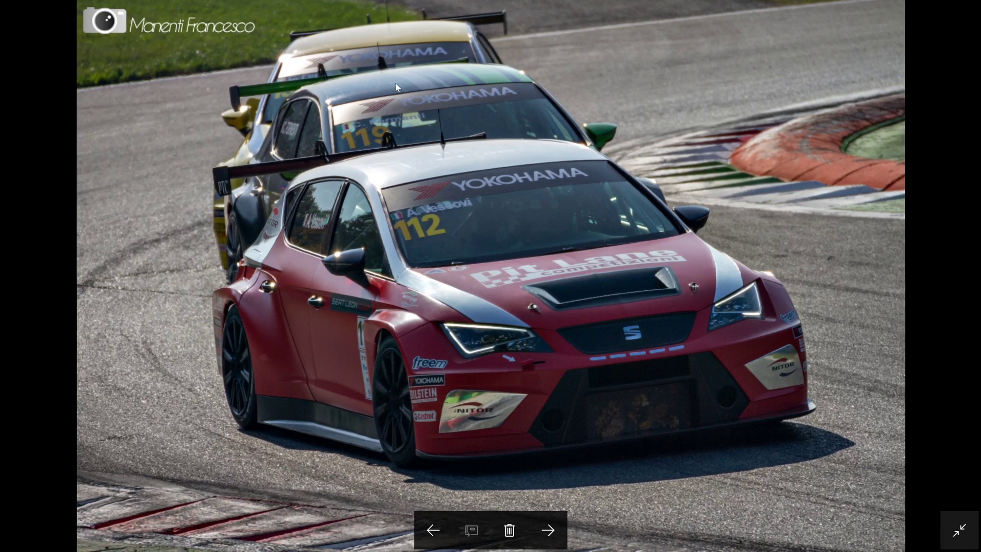
right_click(342, 209)
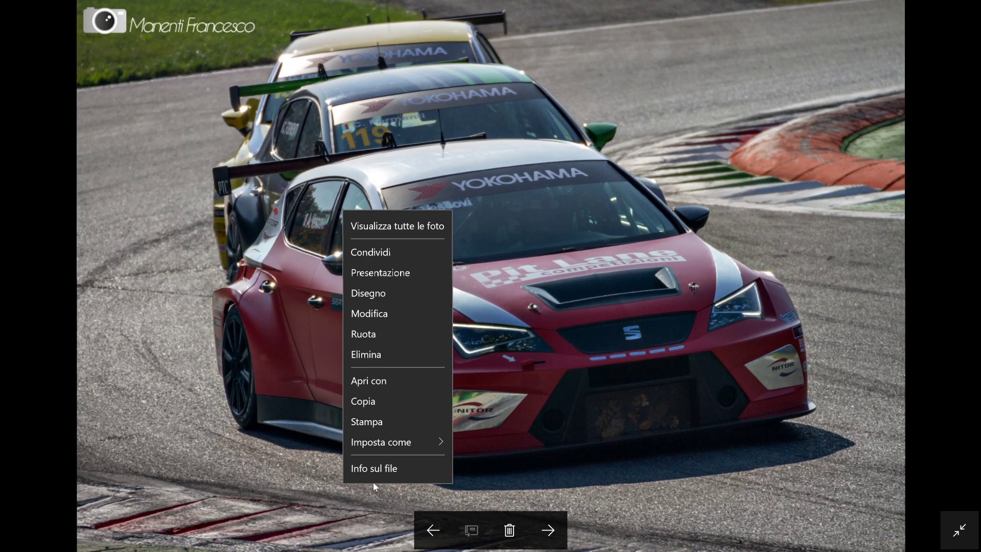
left_click(377, 472)
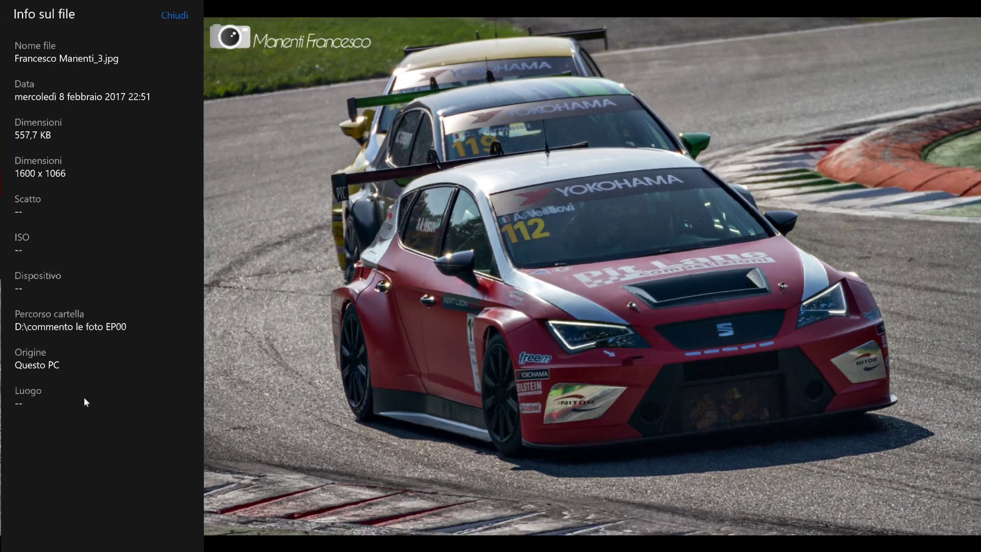
left_click(175, 15)
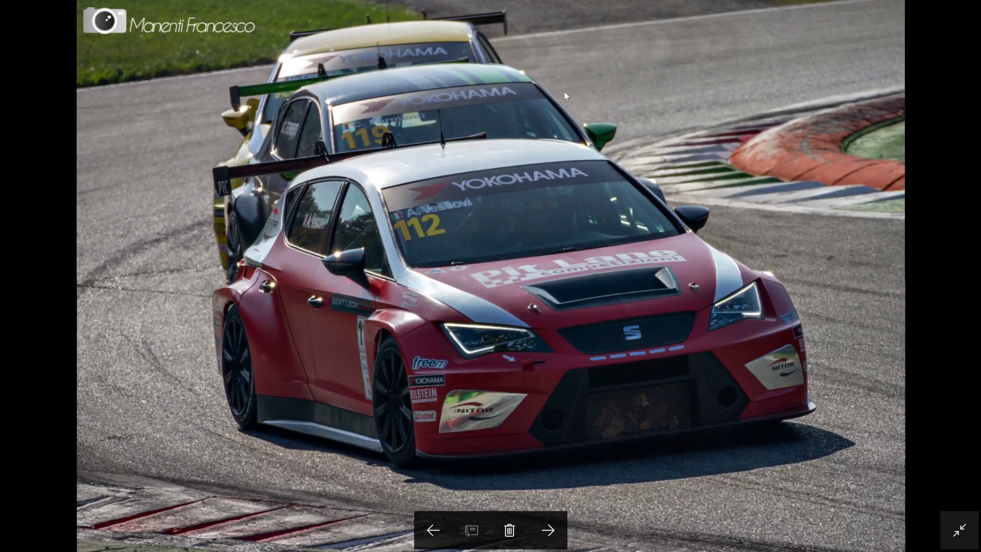